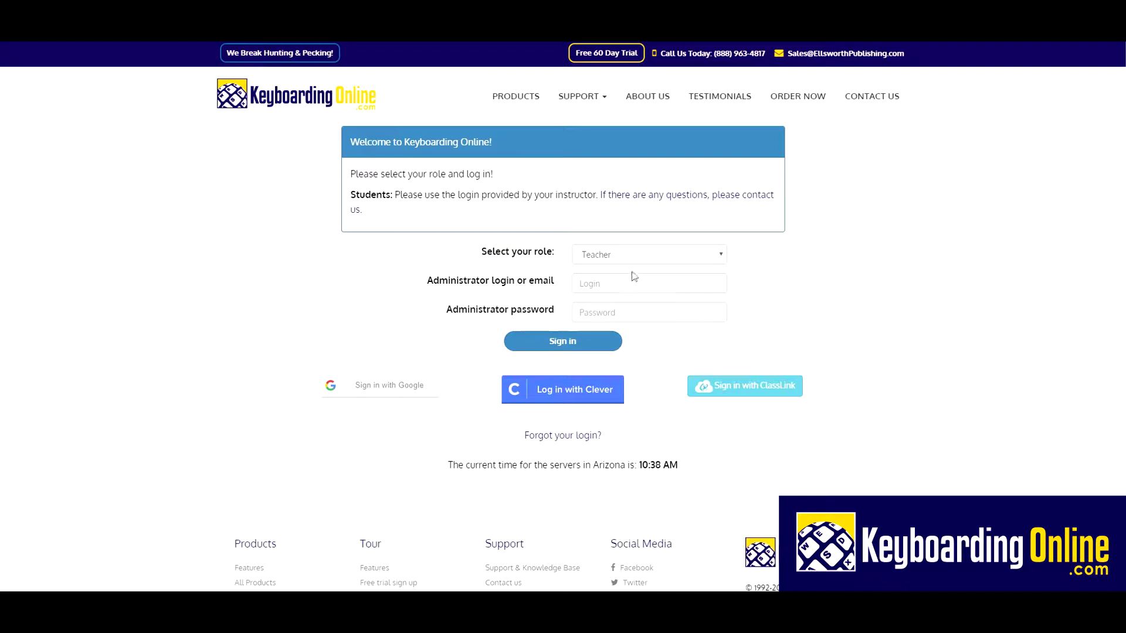
Step: Switch the sign-in role to student, then back to teacher
left_click(641, 254)
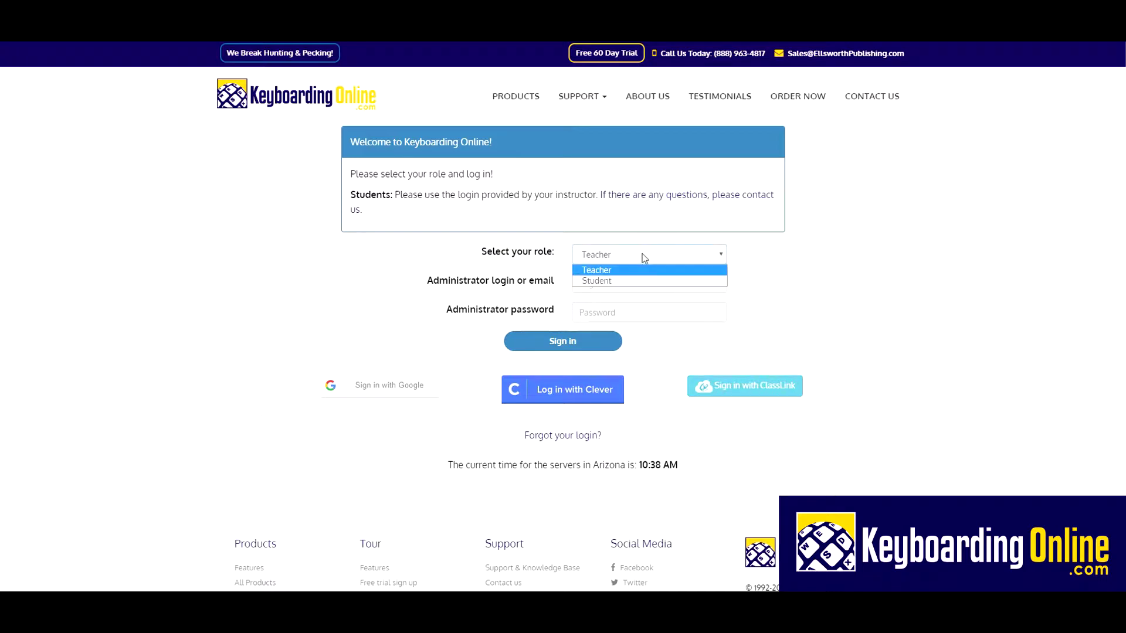
left_click(616, 281)
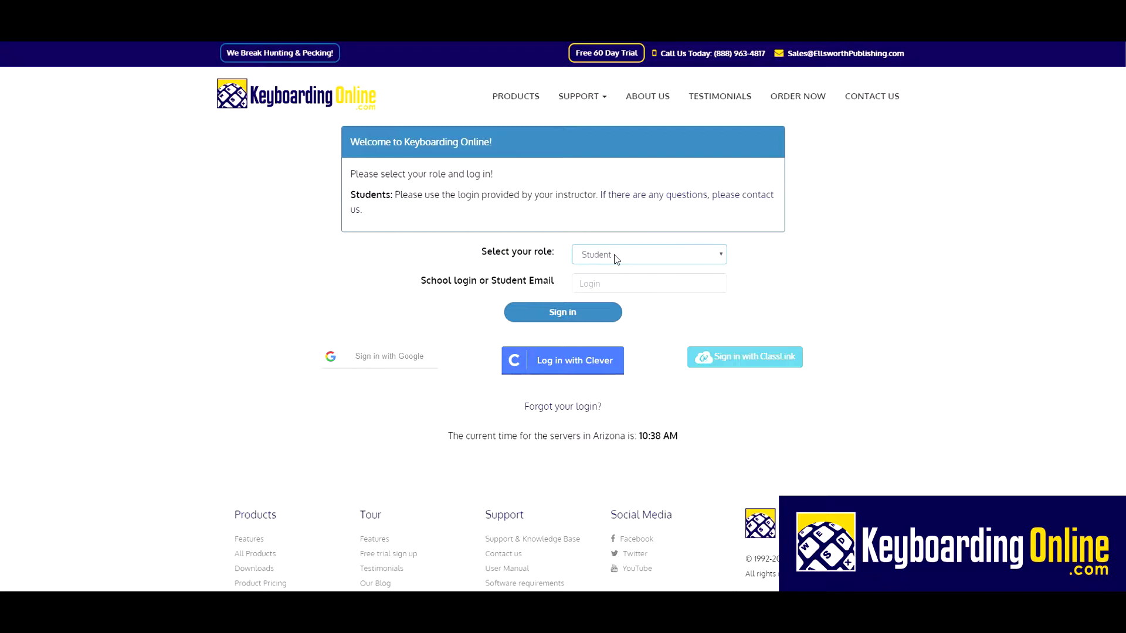
left_click(598, 258)
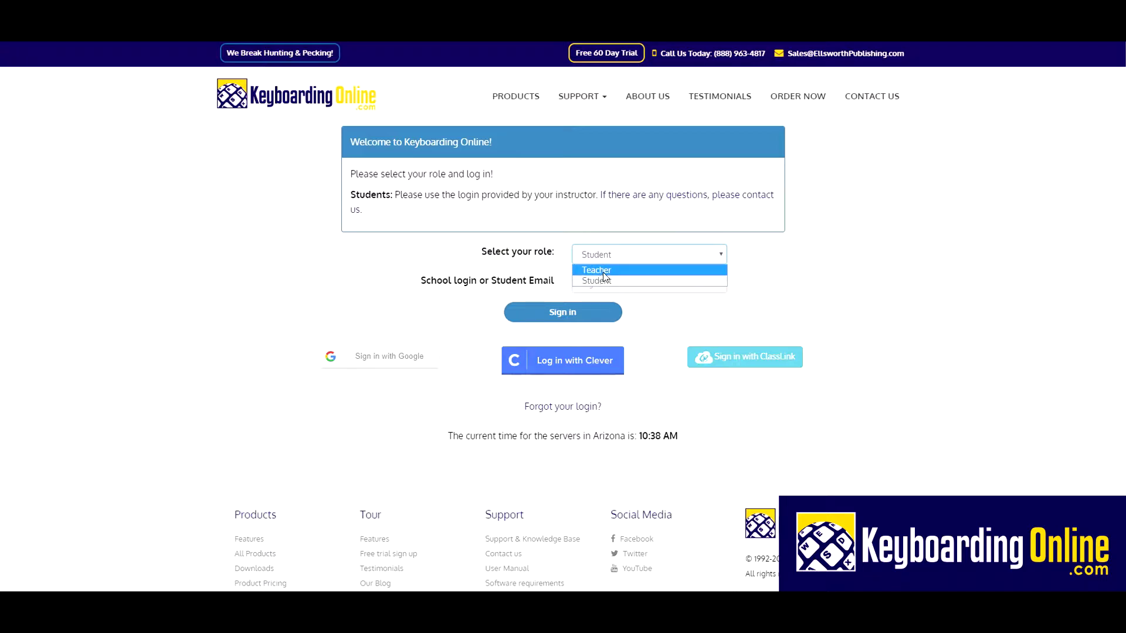
left_click(604, 272)
Step: Enter the teacher's administrator login and password in the sign-in form
left_click(581, 283)
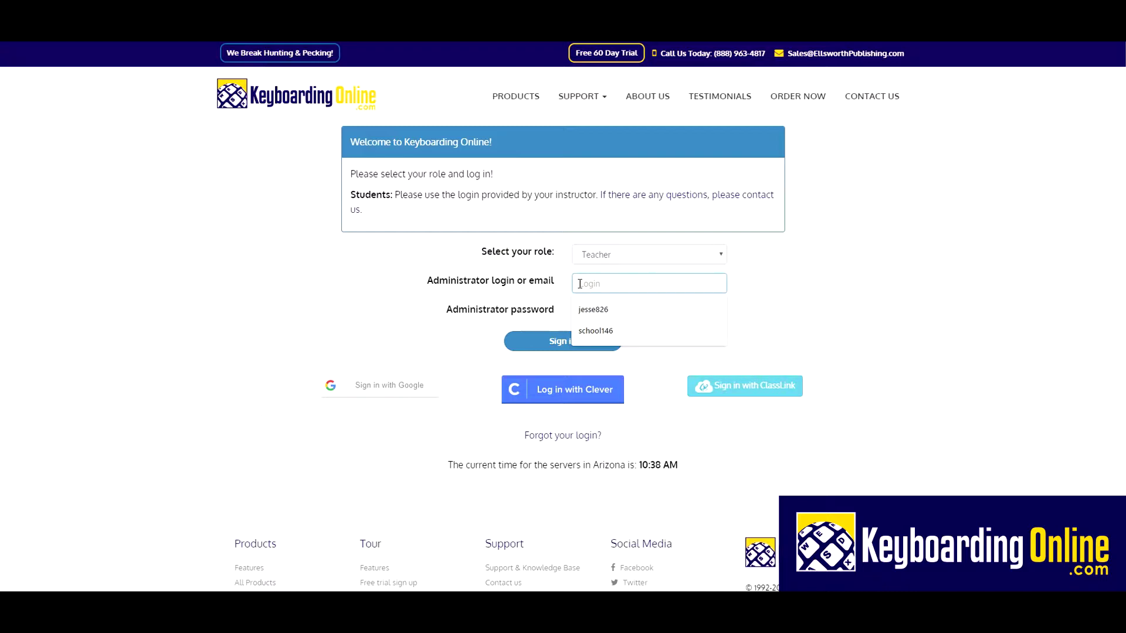
type("sch")
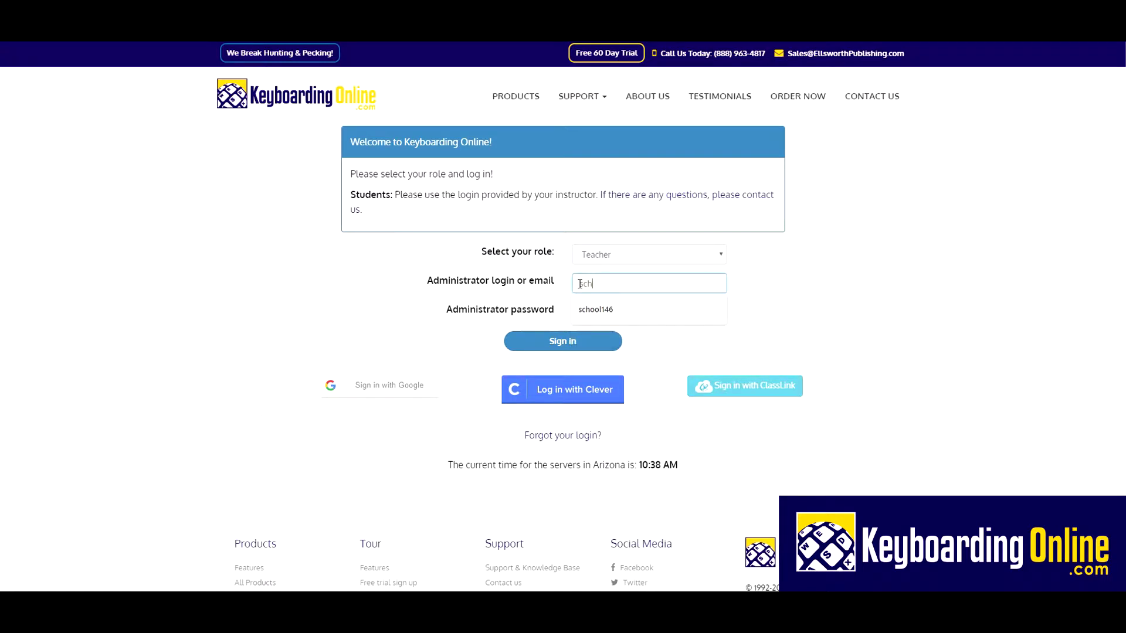
type("ool146")
left_click(578, 309)
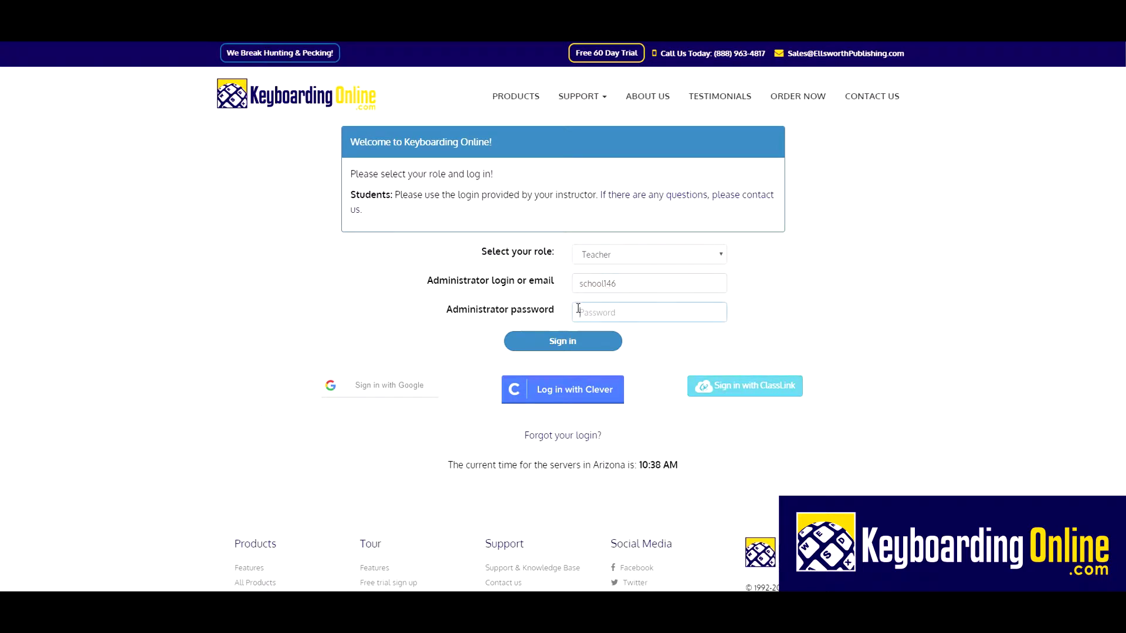
type("•")
Step: Submit the sign-in and open Teacher Manager for Keyboarding For Kids
key("Return")
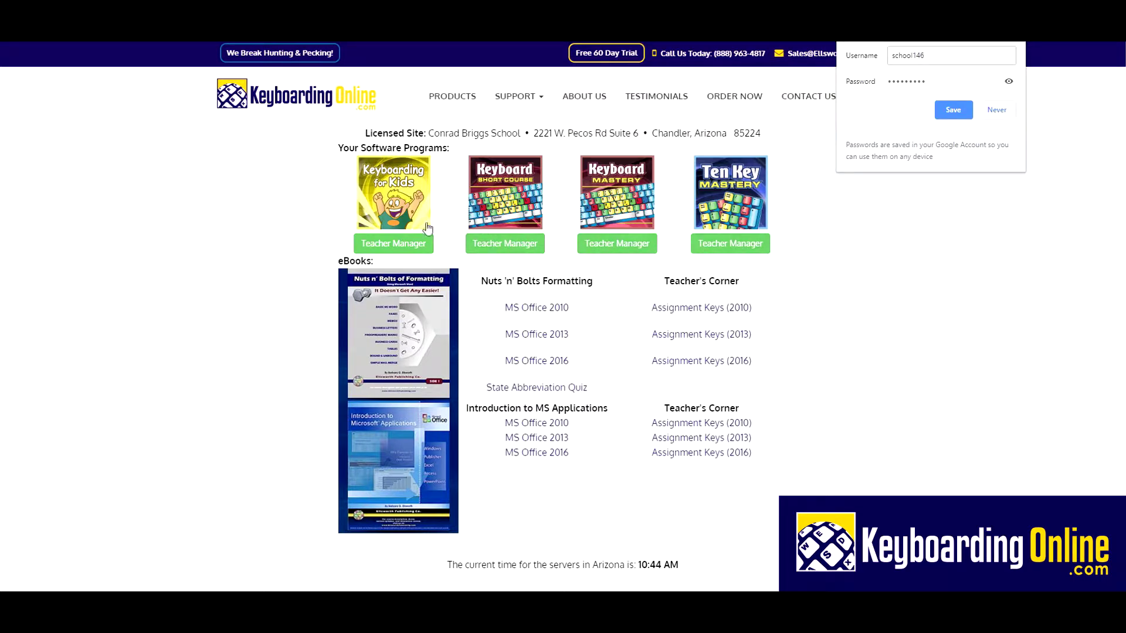
left_click(394, 244)
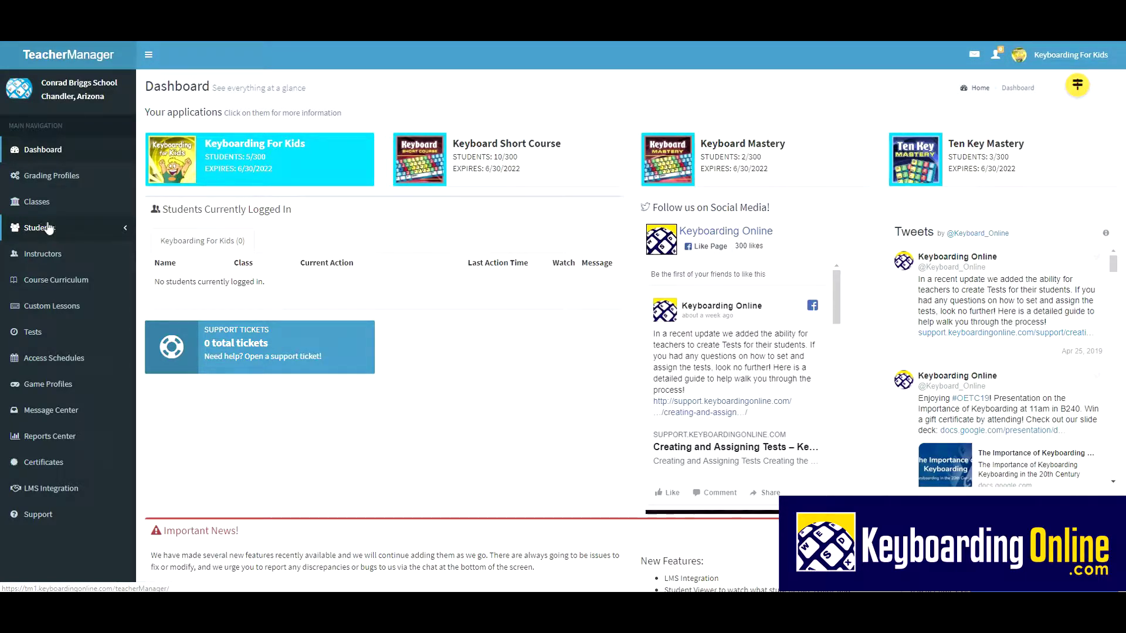
Step: Go to Grading Profiles and view the 22 wpm--3rd Grade profile's details
left_click(59, 182)
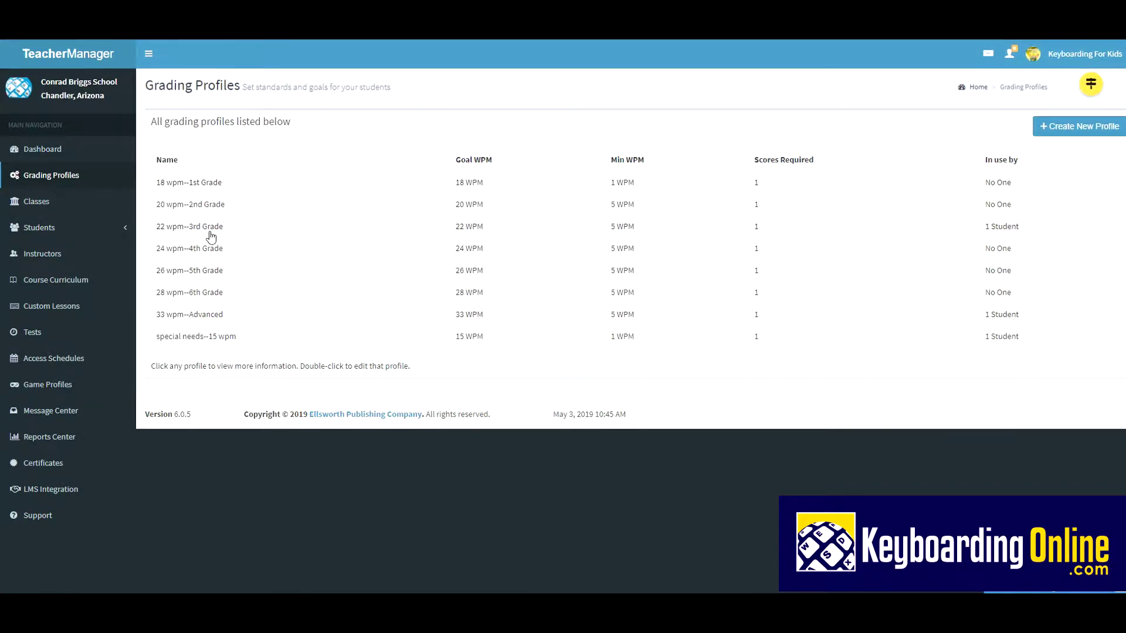
left_click(214, 228)
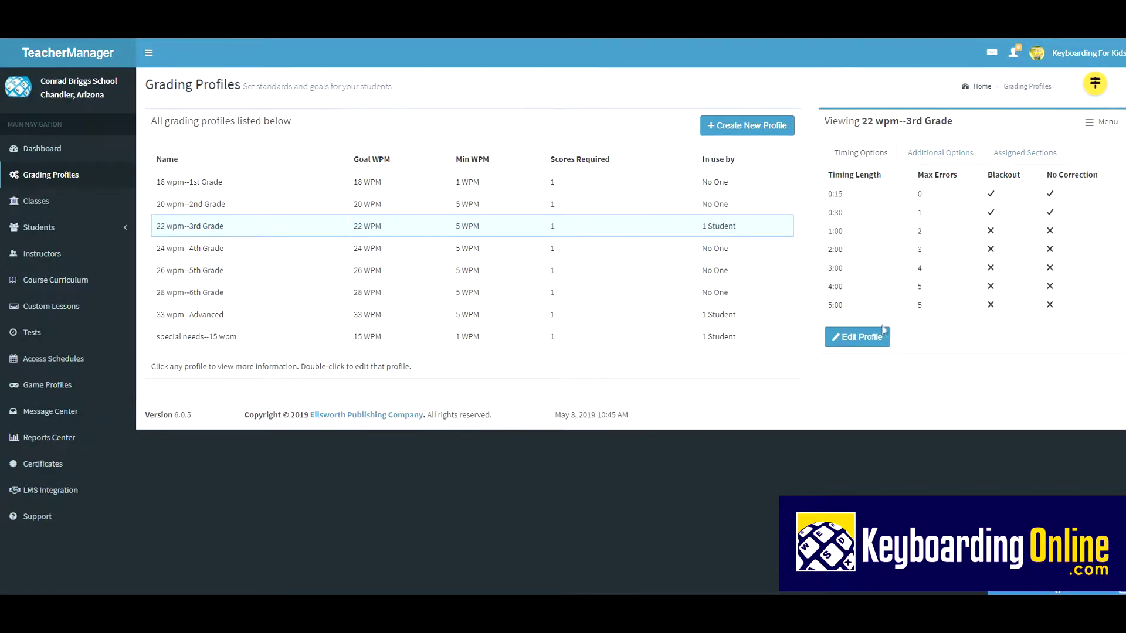
Step: Switch the 22 wpm--3rd Grade profile into Edit Profile mode
left_click(860, 343)
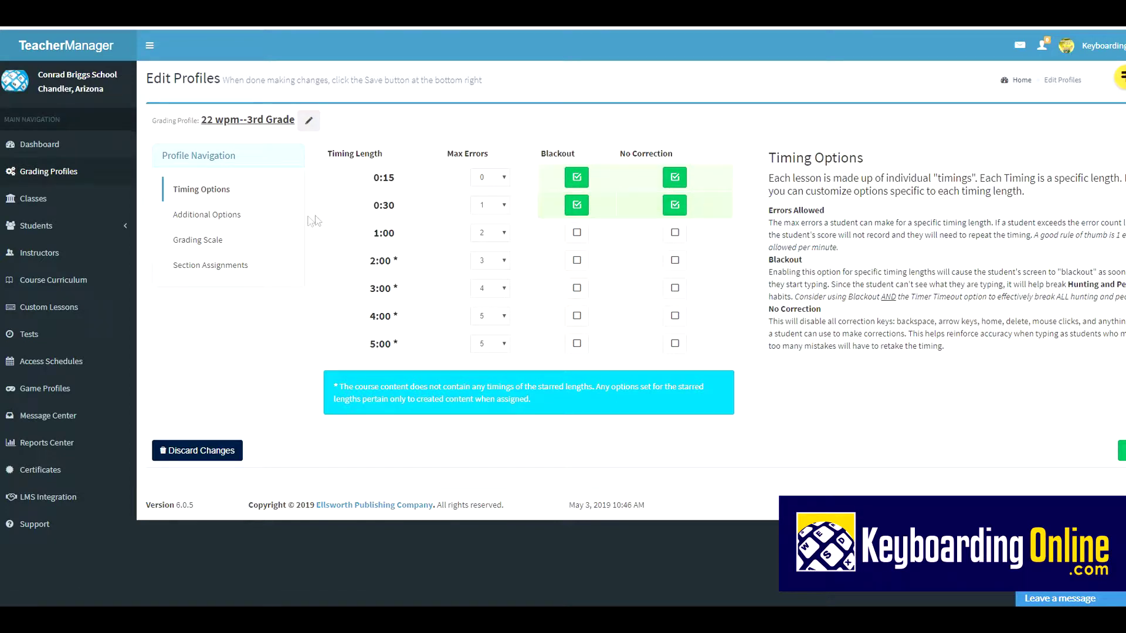
Step: In the profile's Additional Options, set Minimum WPM to 16
left_click(206, 222)
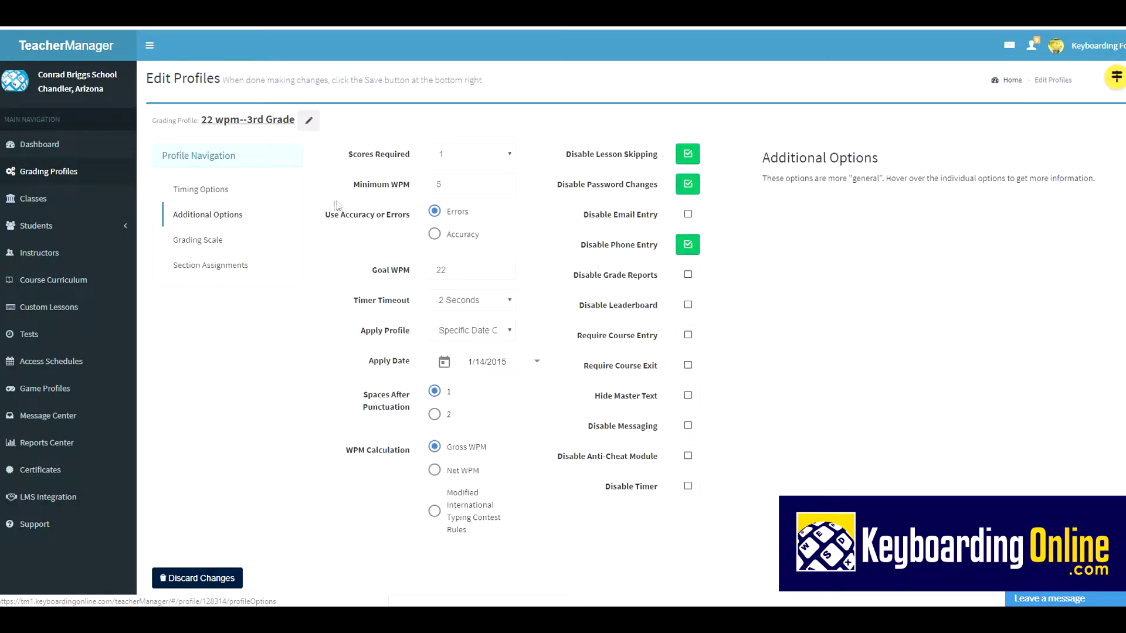
mouse_move(430, 264)
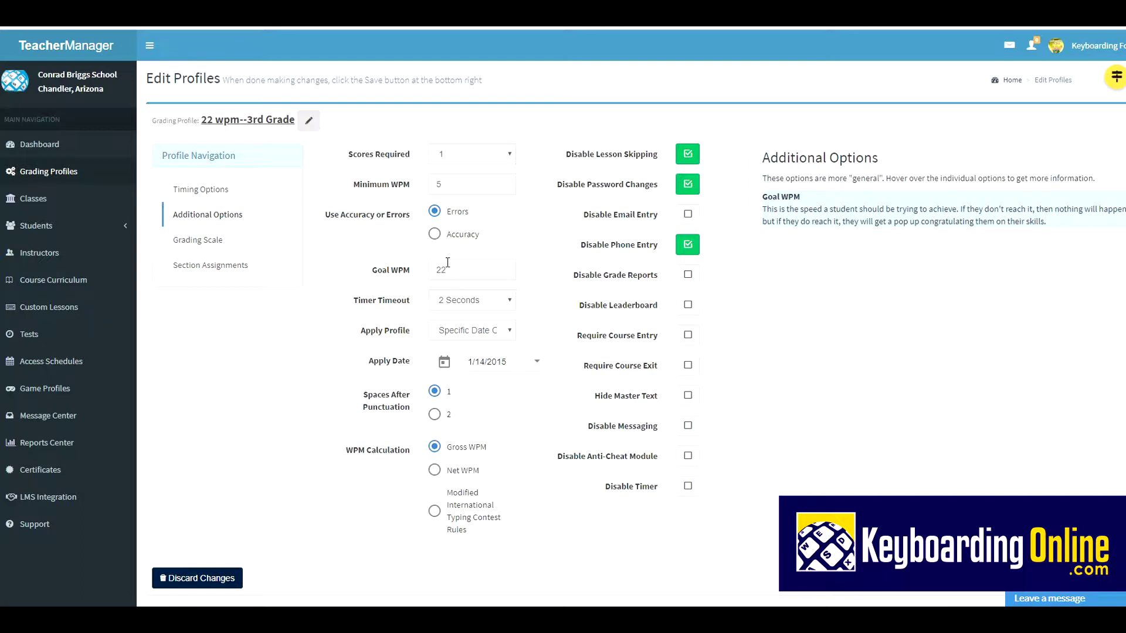
mouse_move(436, 222)
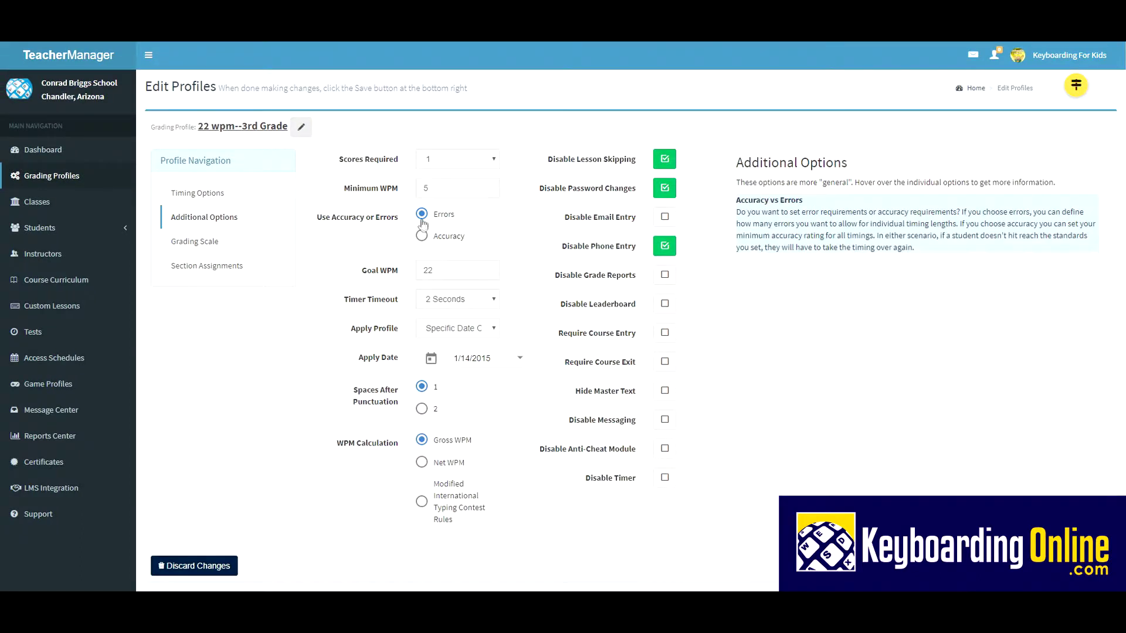
double_click(428, 188)
type("16")
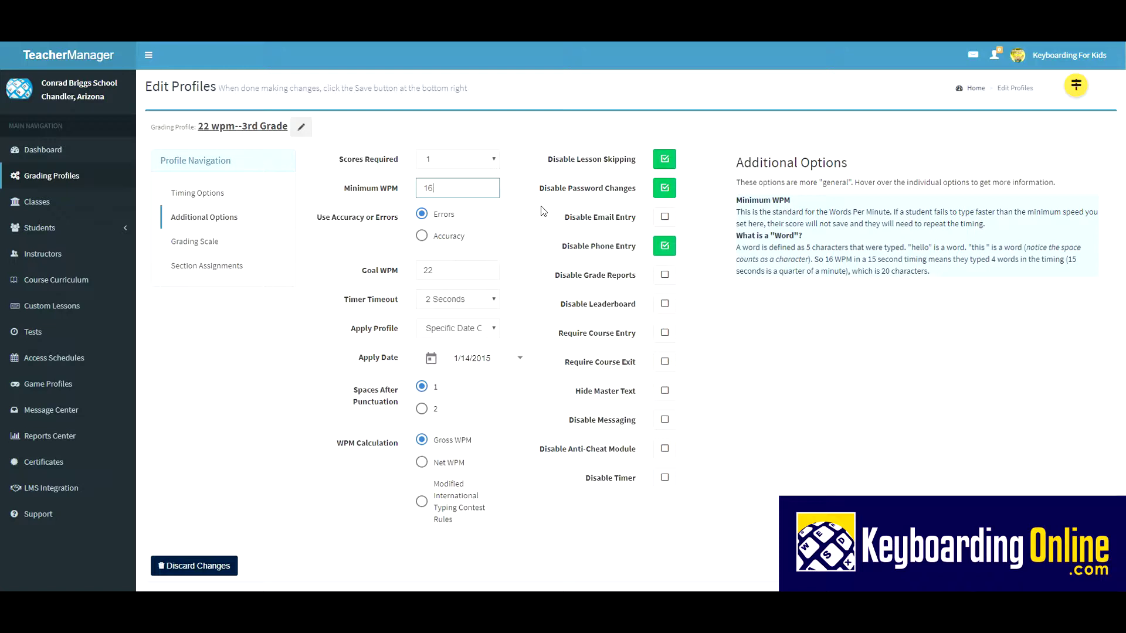
Step: Uncheck Disable Lesson Skipping and check Disable Email Entry
mouse_move(469, 297)
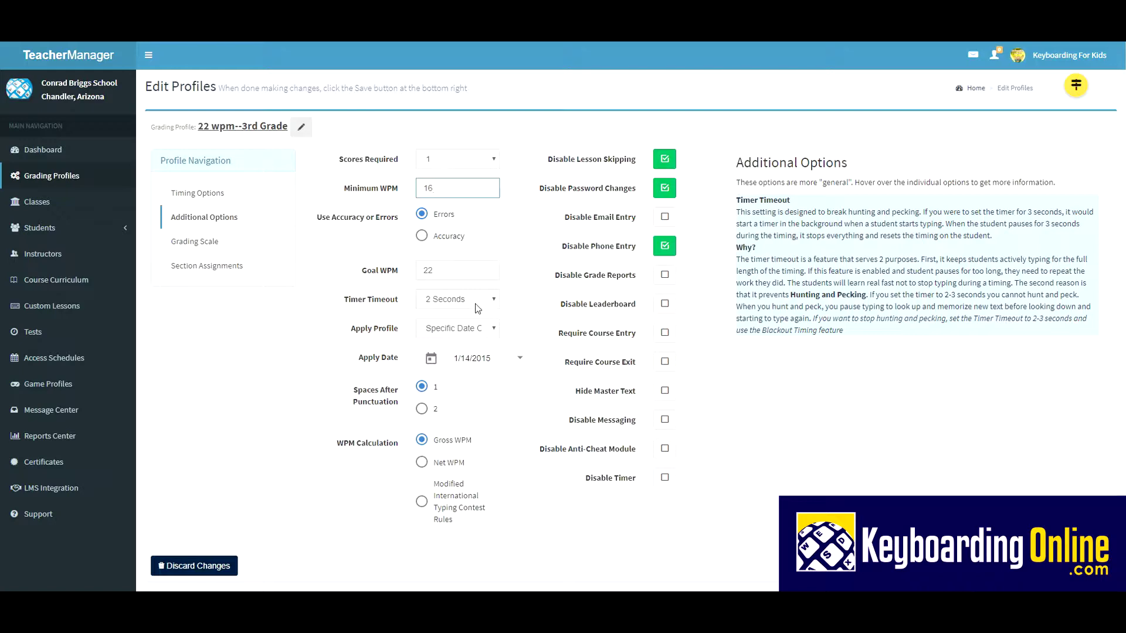
left_click(218, 197)
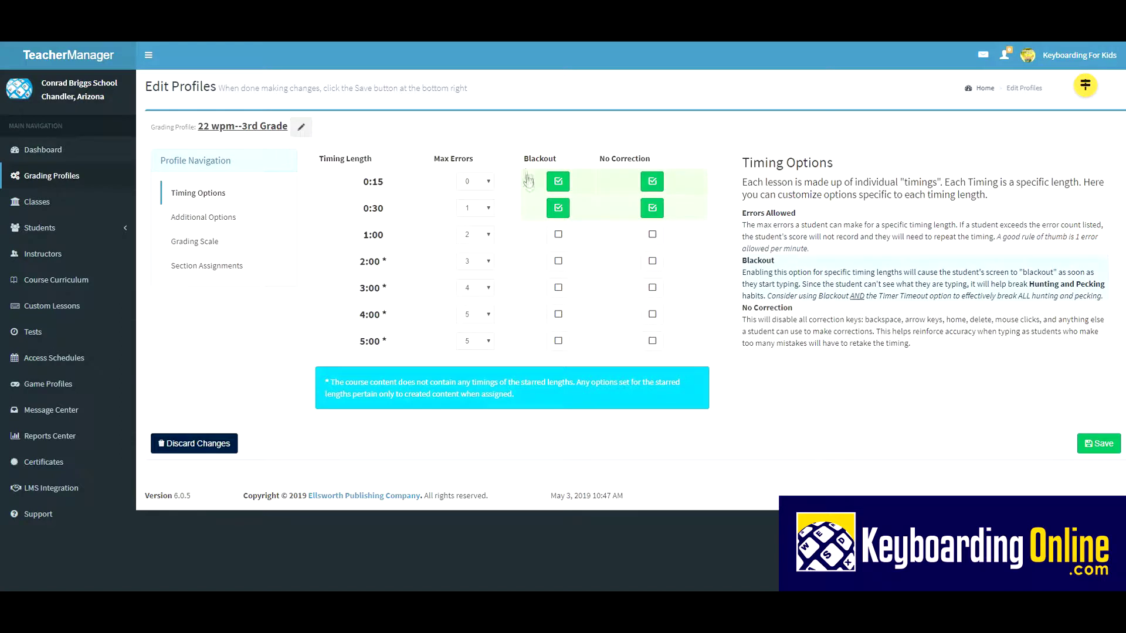
left_click(216, 220)
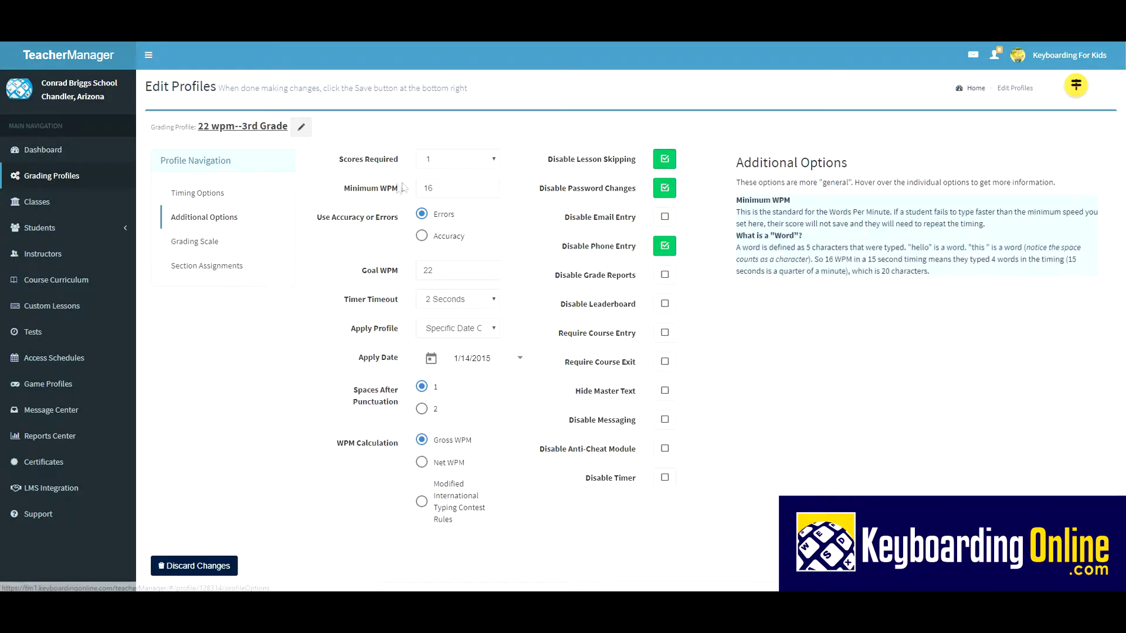
mouse_move(607, 169)
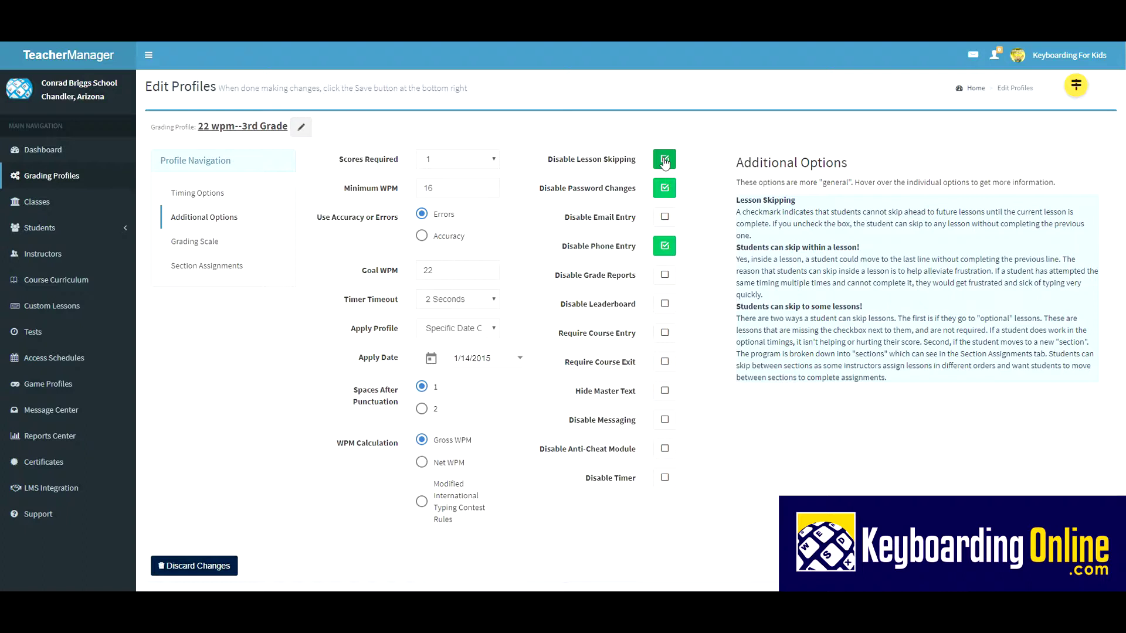
left_click(664, 161)
left_click(665, 221)
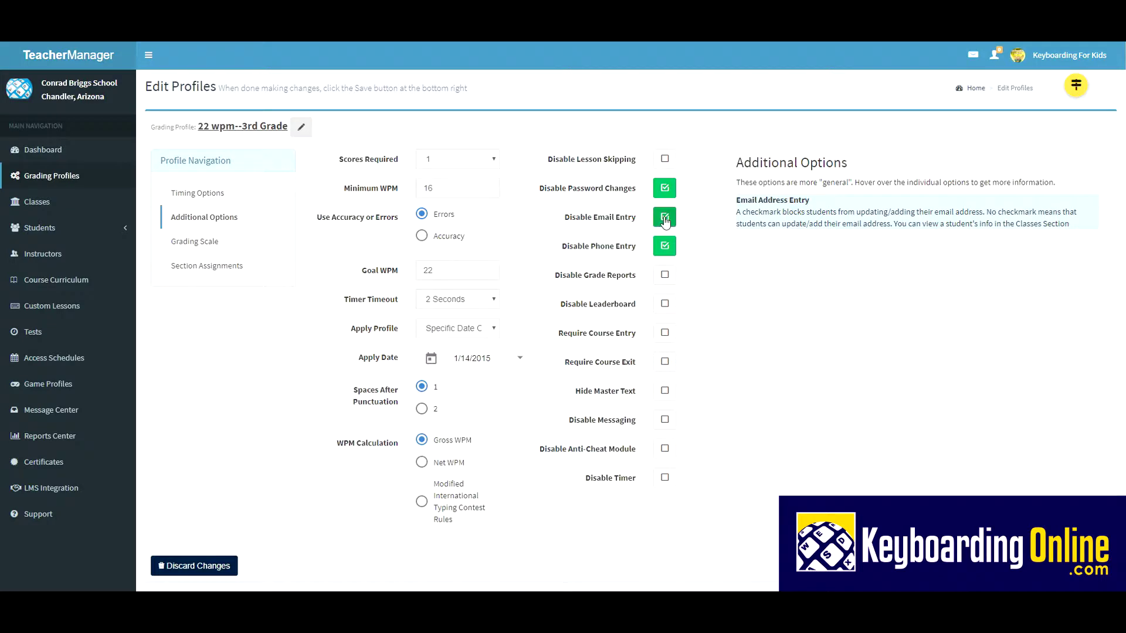
mouse_move(674, 245)
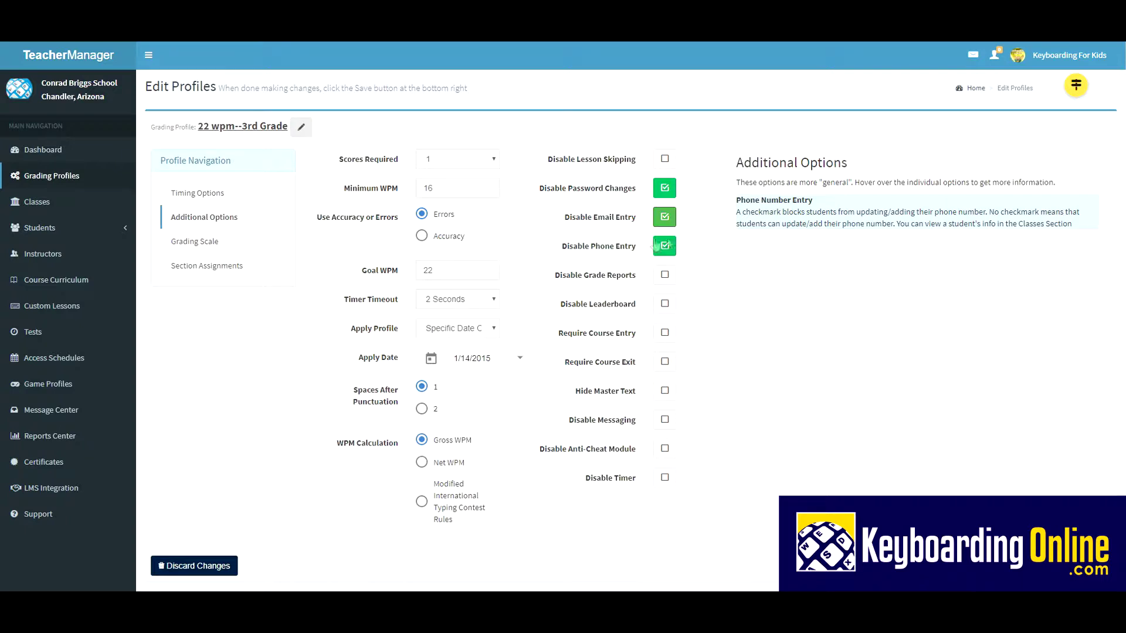
mouse_move(384, 213)
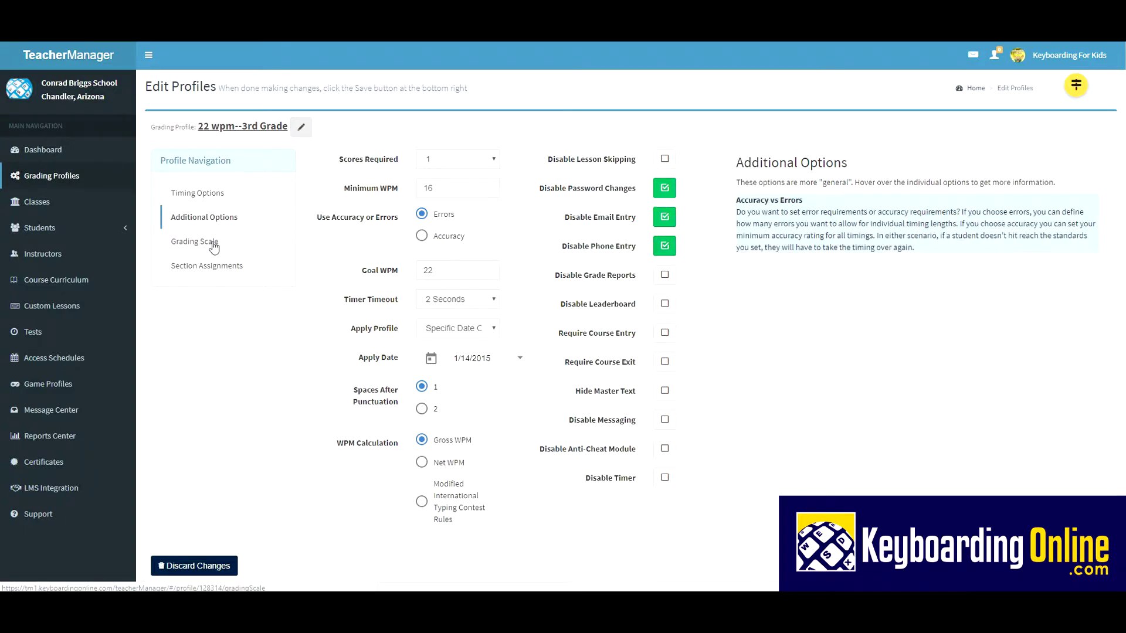
Step: Review the grading scale sliders, then show the profile's Section Assignments weights
left_click(212, 243)
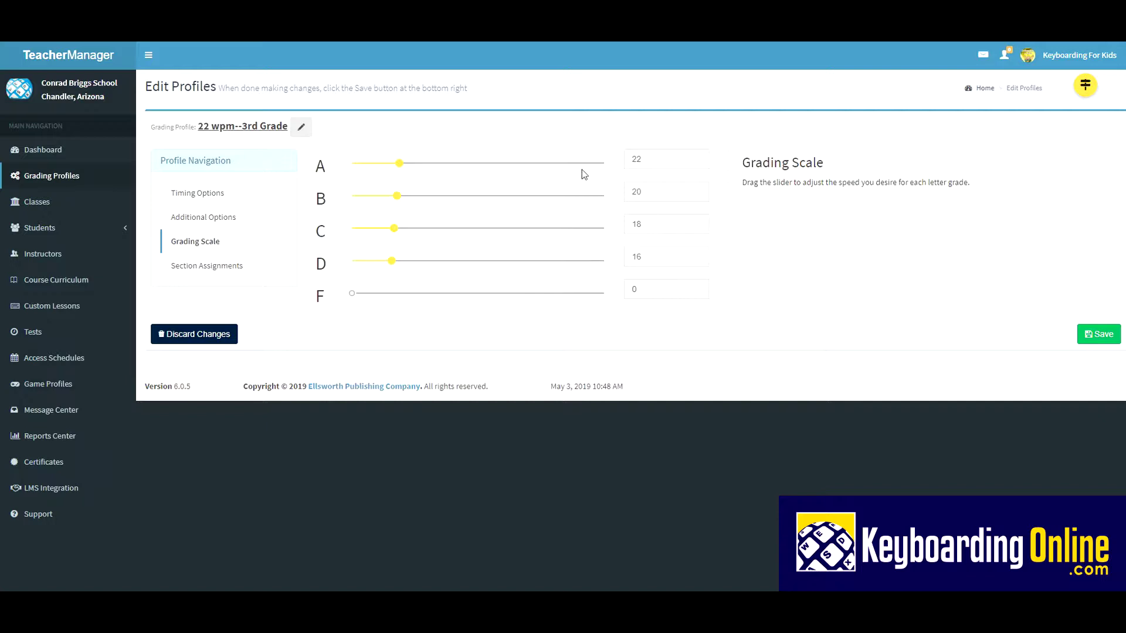
left_click(229, 218)
mouse_move(420, 194)
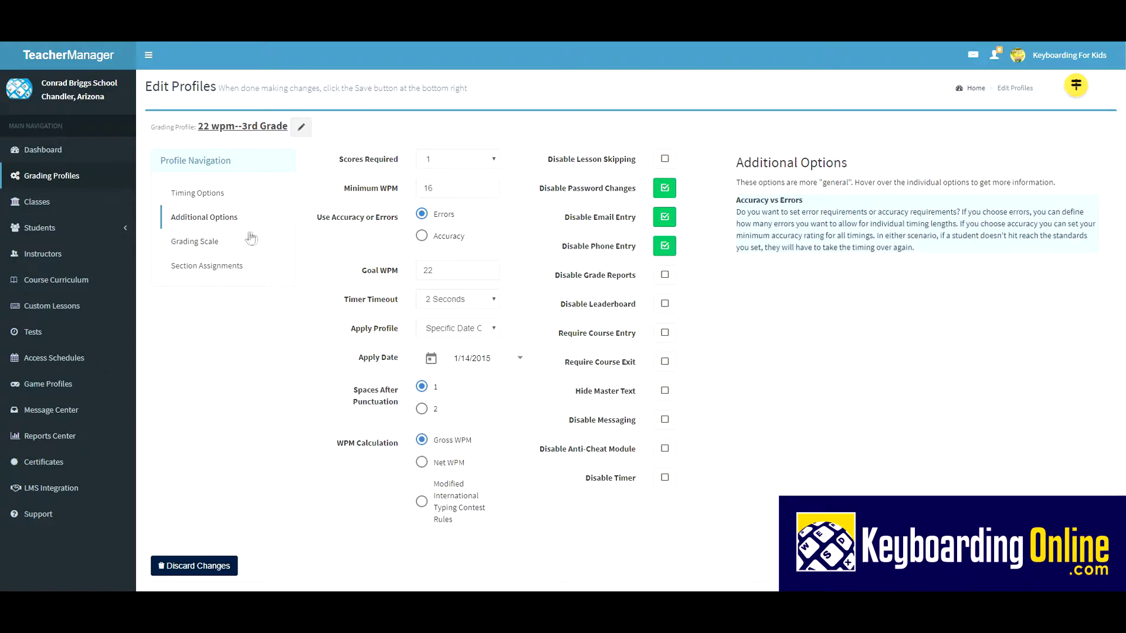
left_click(203, 246)
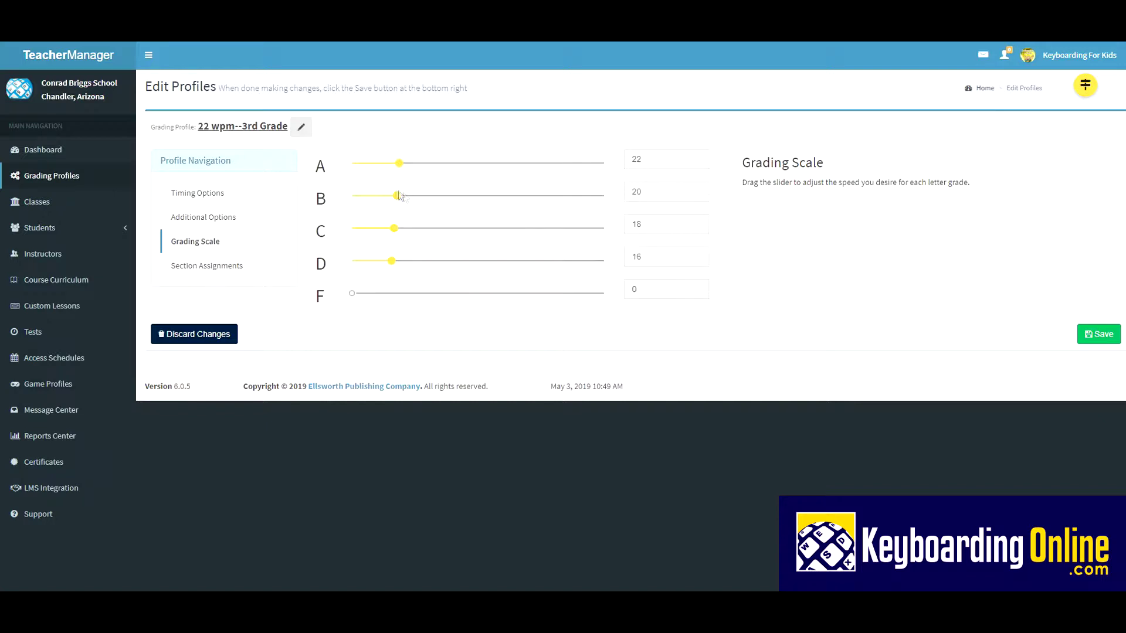
left_click(202, 270)
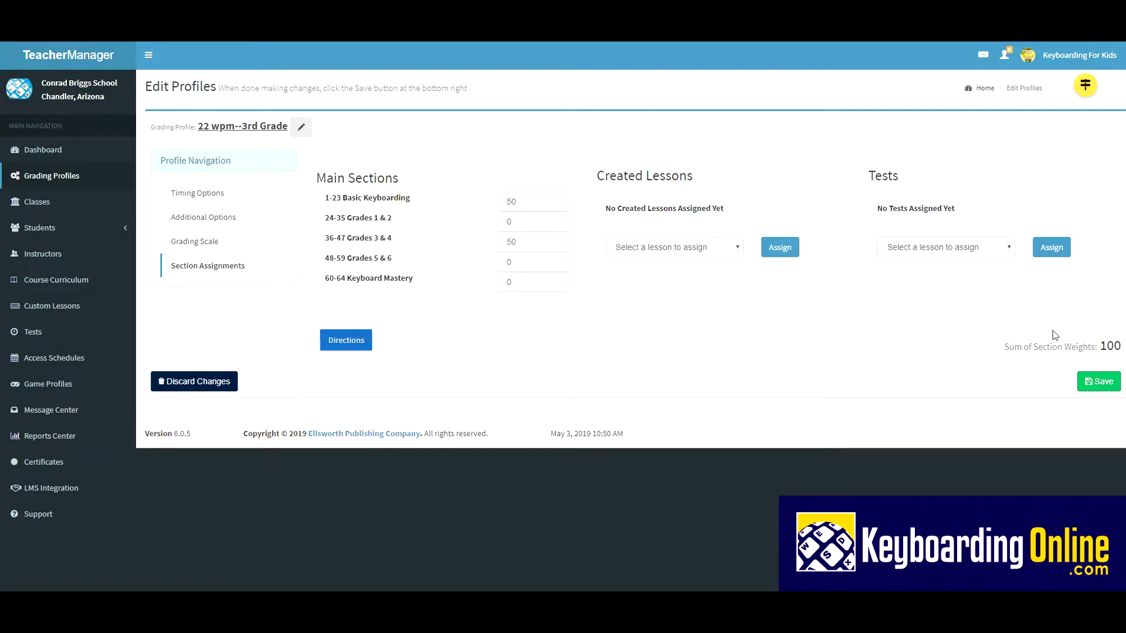
Step: Save the profile, acknowledge the success message, and go to Classes
left_click(1101, 382)
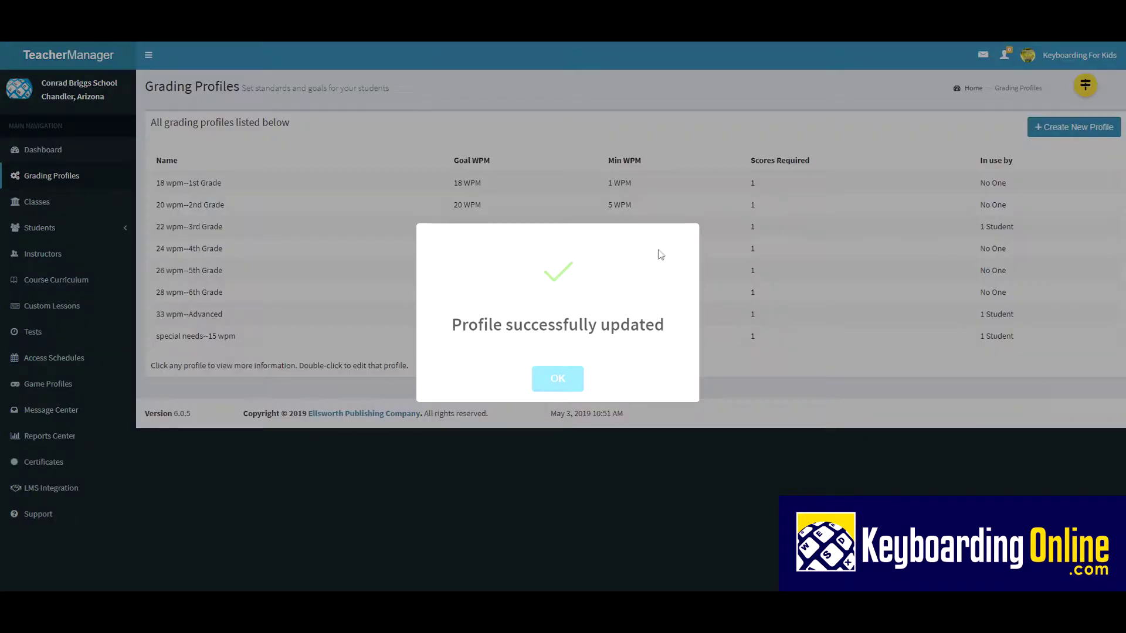
left_click(557, 381)
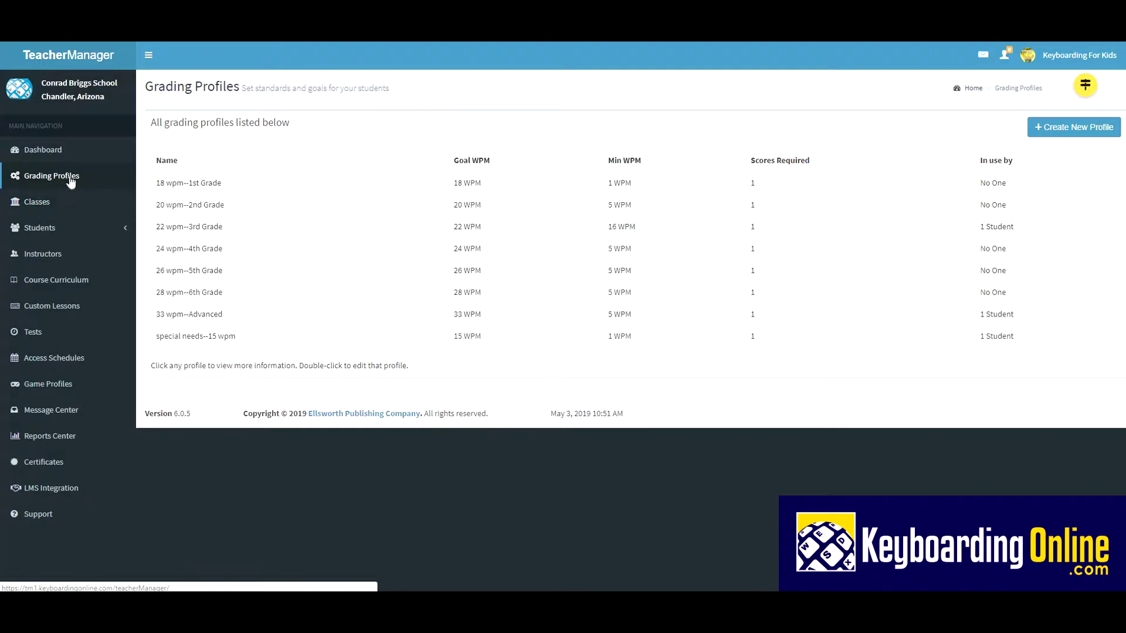
left_click(39, 205)
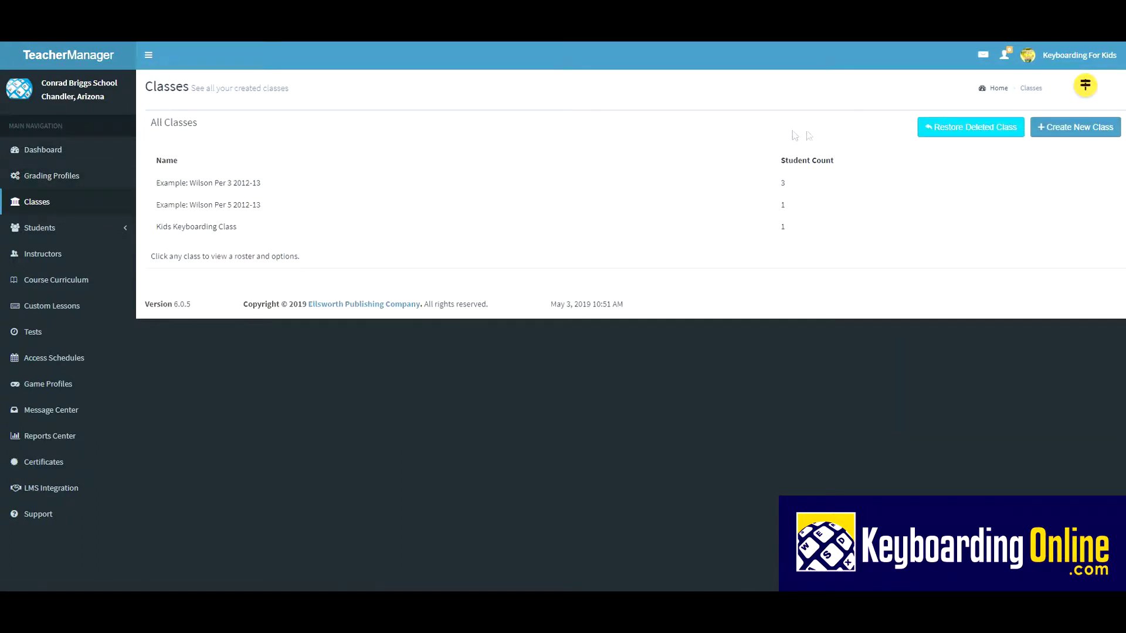
Step: Create a class named '3rd Grade Keyboarding Sem2 2019' and acknowledge the success message
left_click(1083, 134)
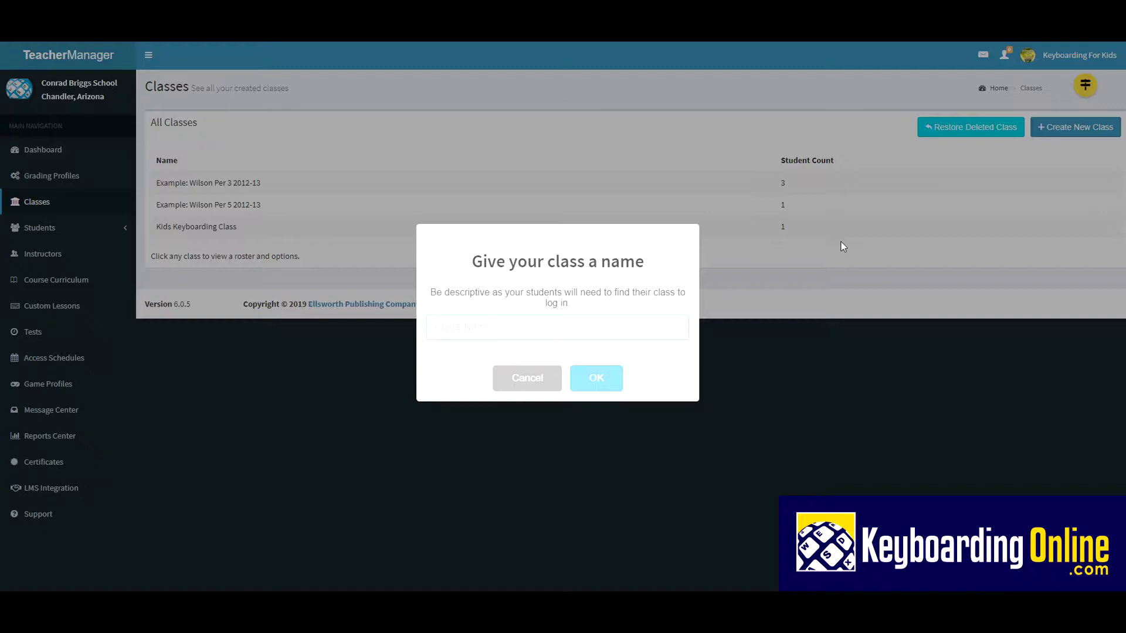
type("3rd Grade Keyboarding")
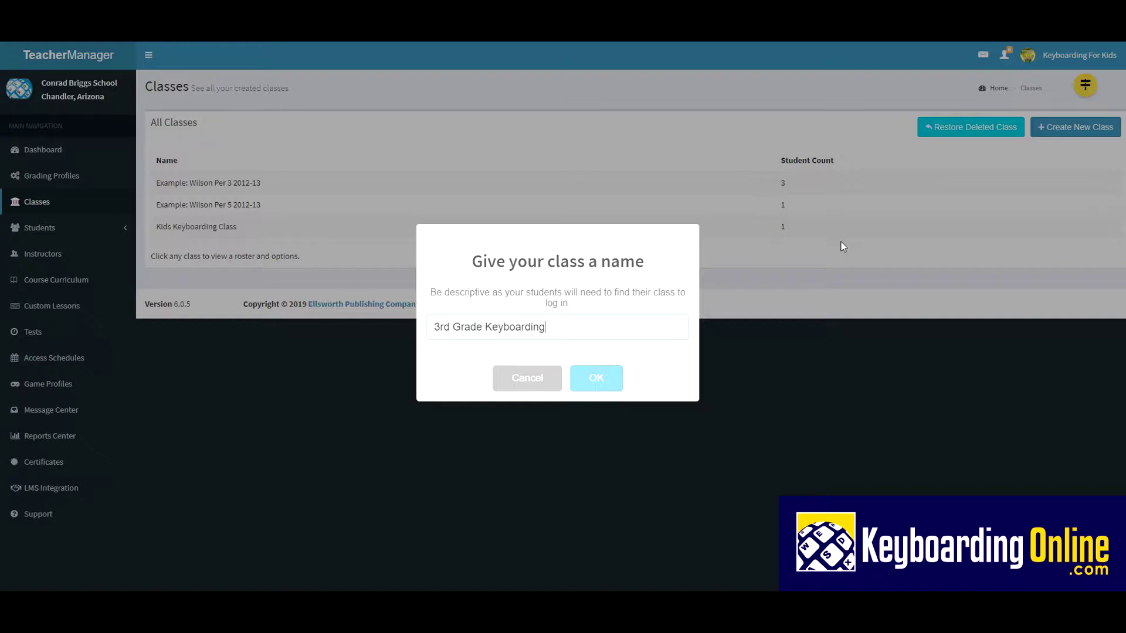
type(" Sem2 2019")
left_click(594, 383)
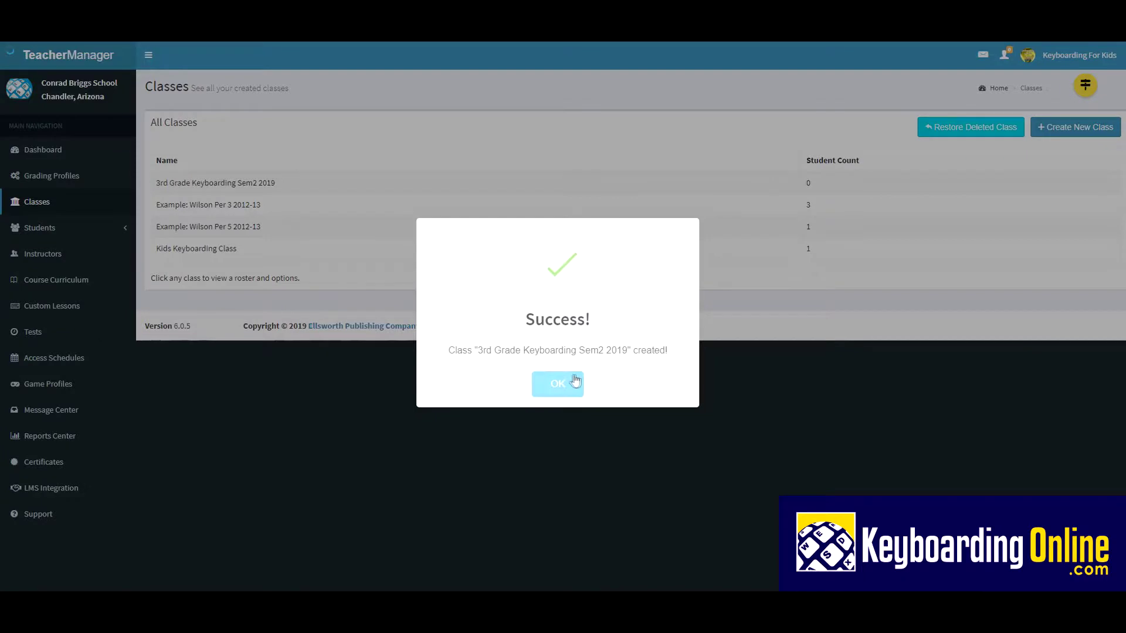
left_click(560, 384)
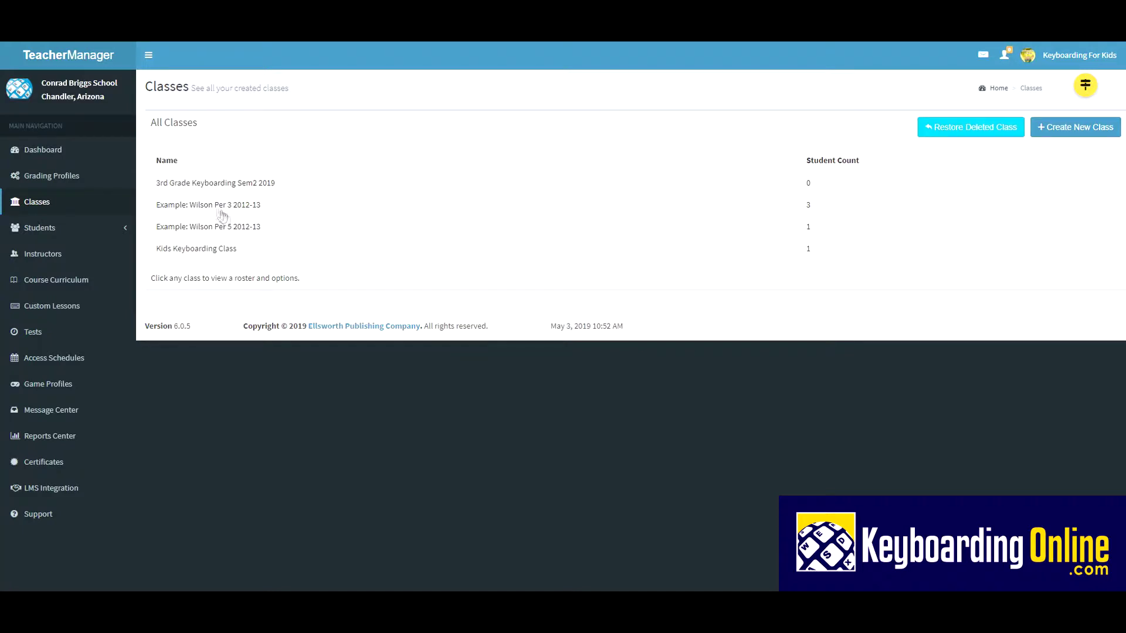
Step: Delete the Per 3 example class
left_click(197, 212)
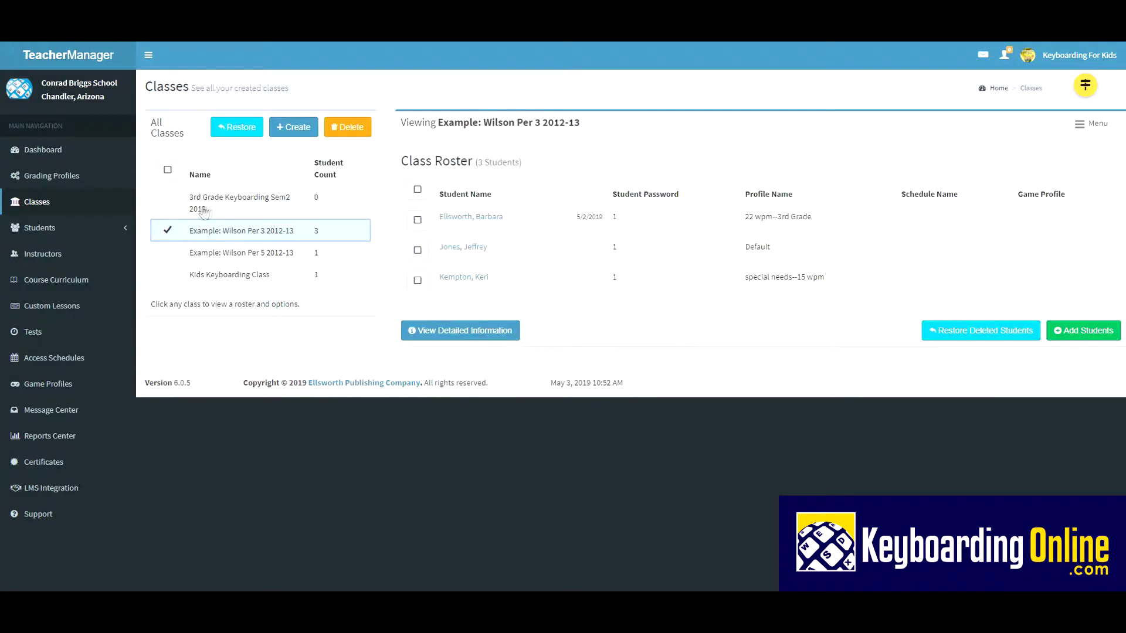
left_click(1088, 130)
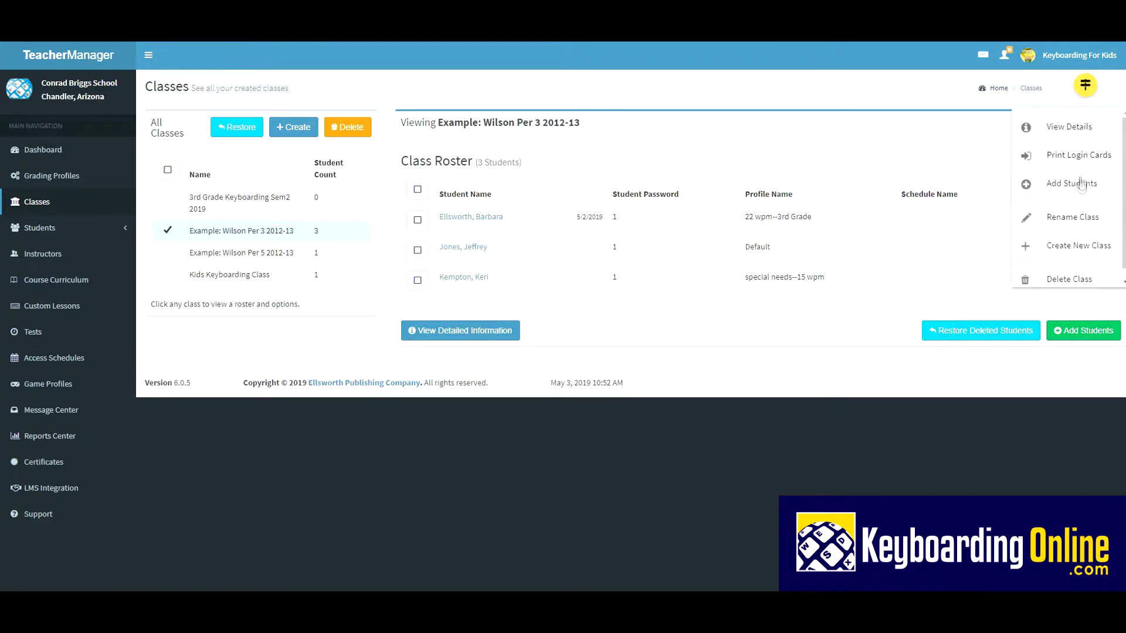
left_click(1072, 280)
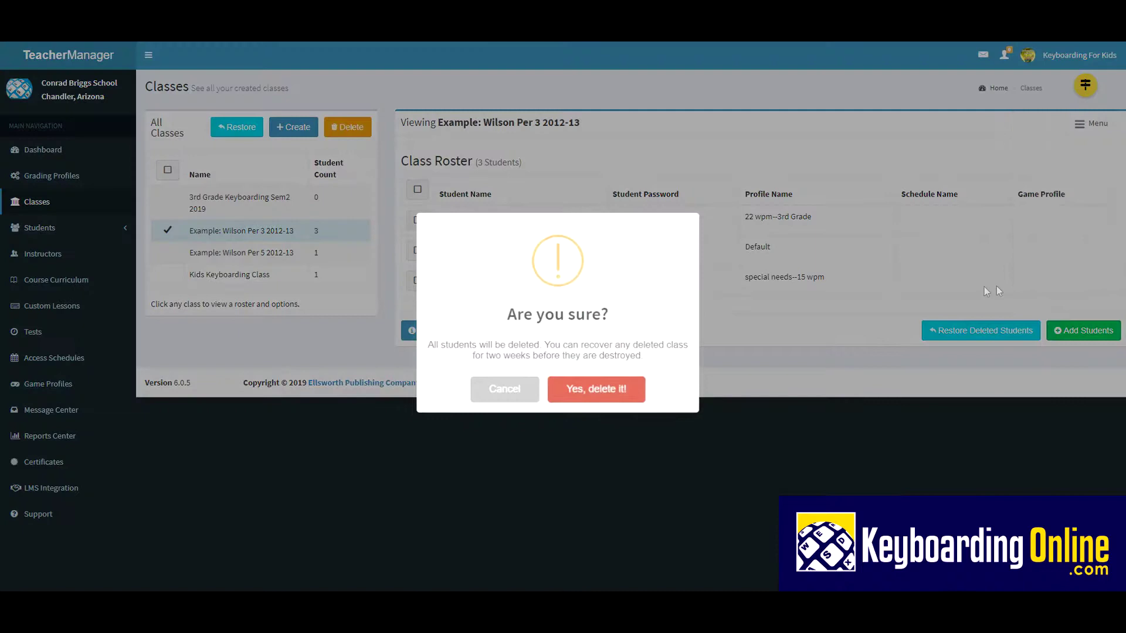
left_click(595, 389)
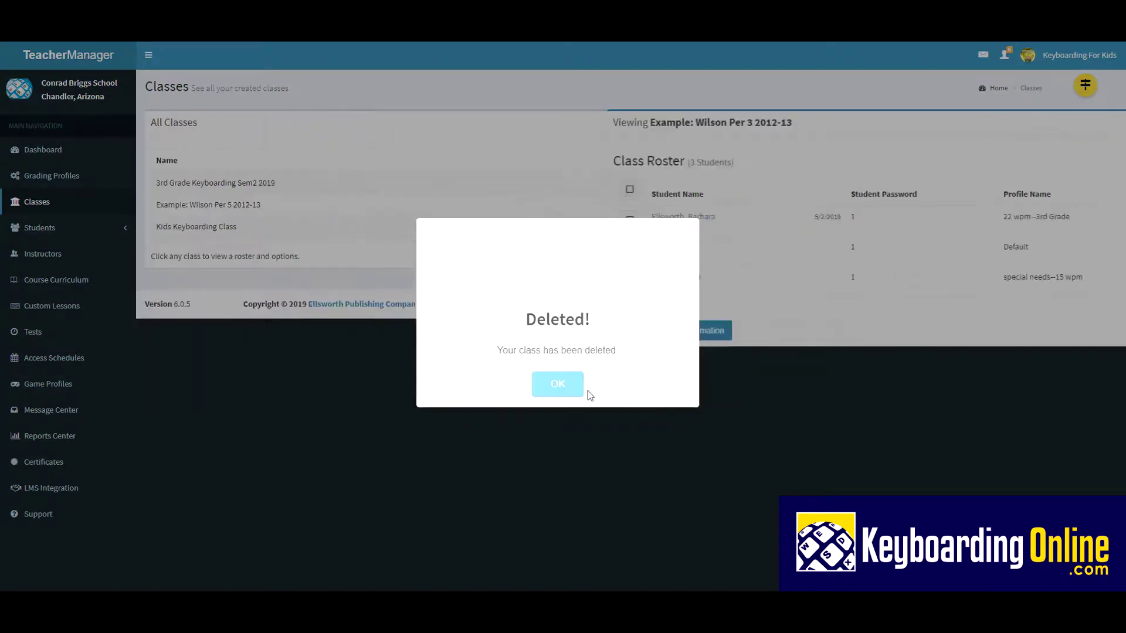
left_click(568, 397)
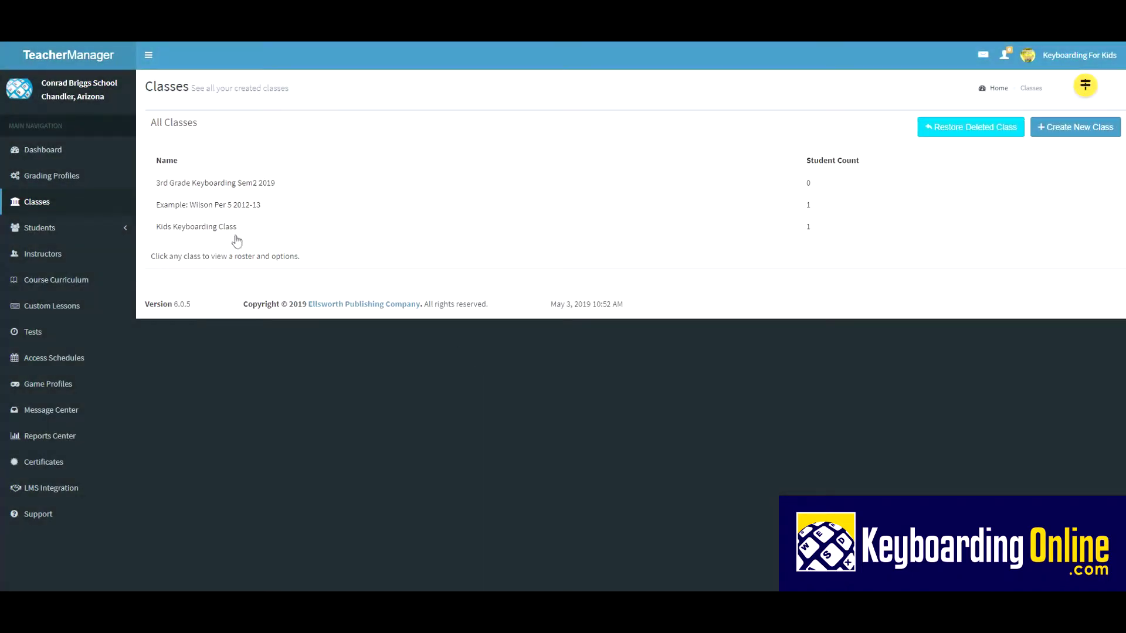
Step: Delete the Per 5 example class, then open the Kids Keyboarding Class roster
left_click(204, 208)
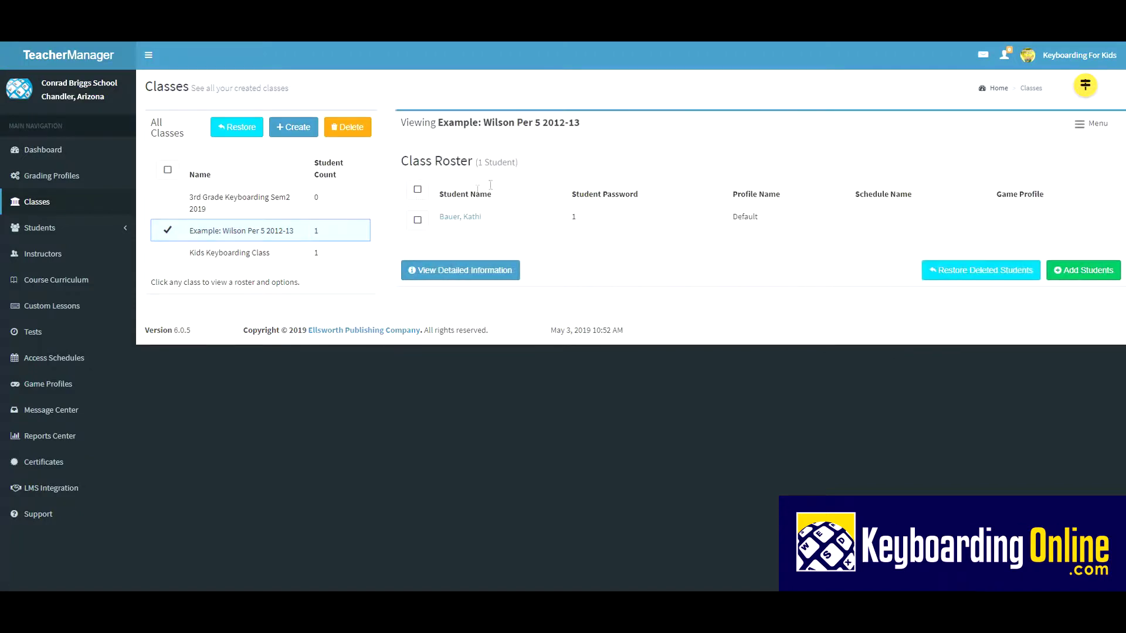
left_click(1081, 124)
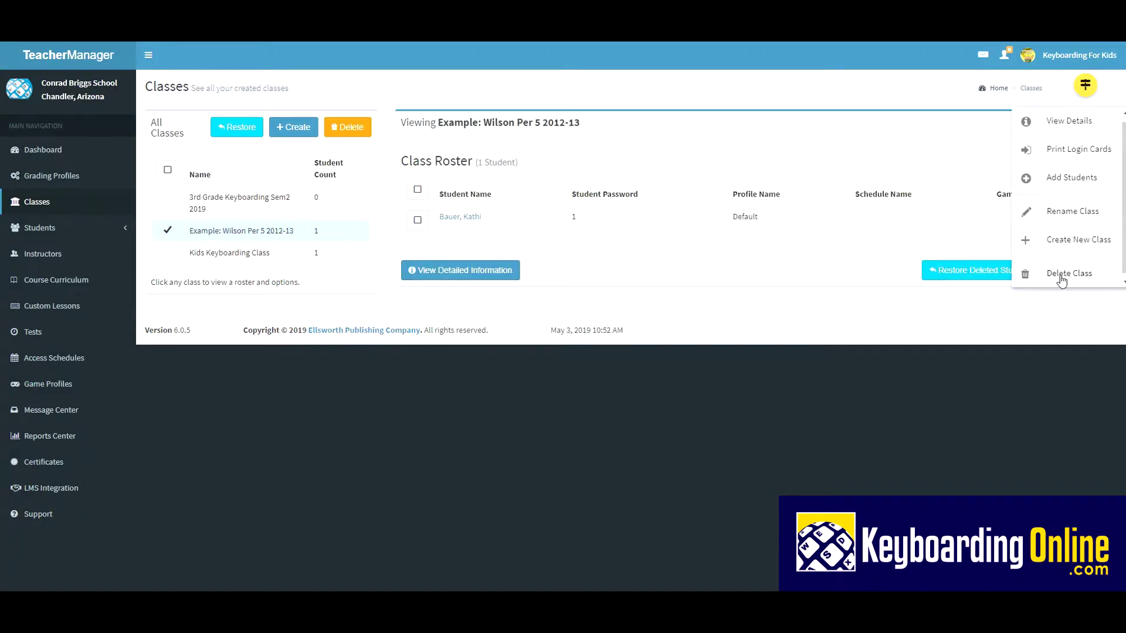
left_click(1062, 278)
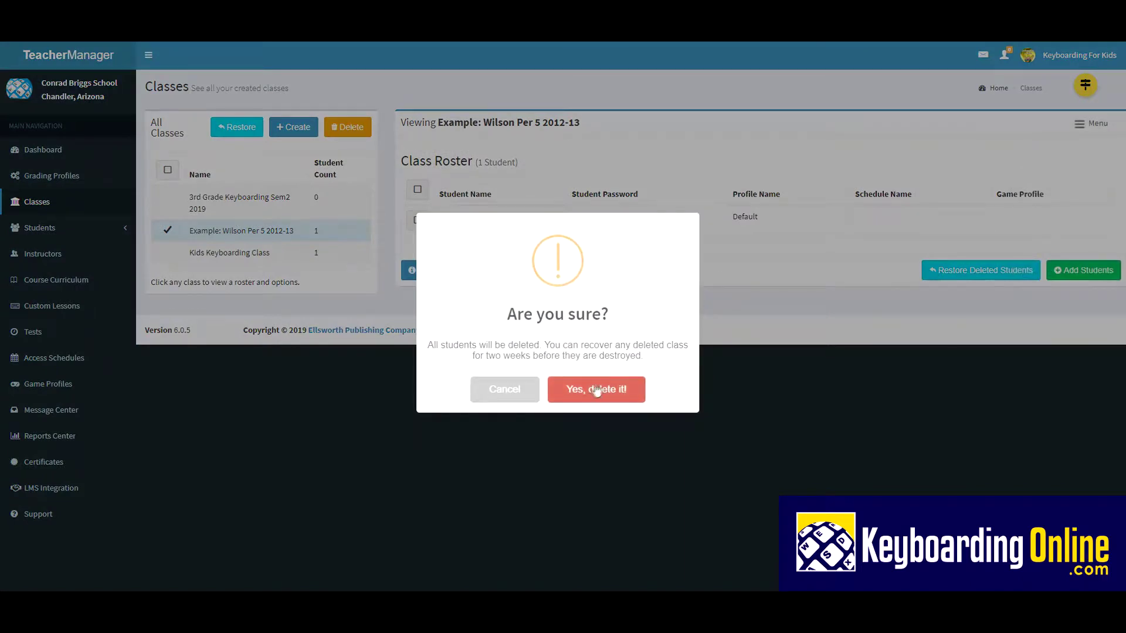
left_click(592, 392)
left_click(558, 383)
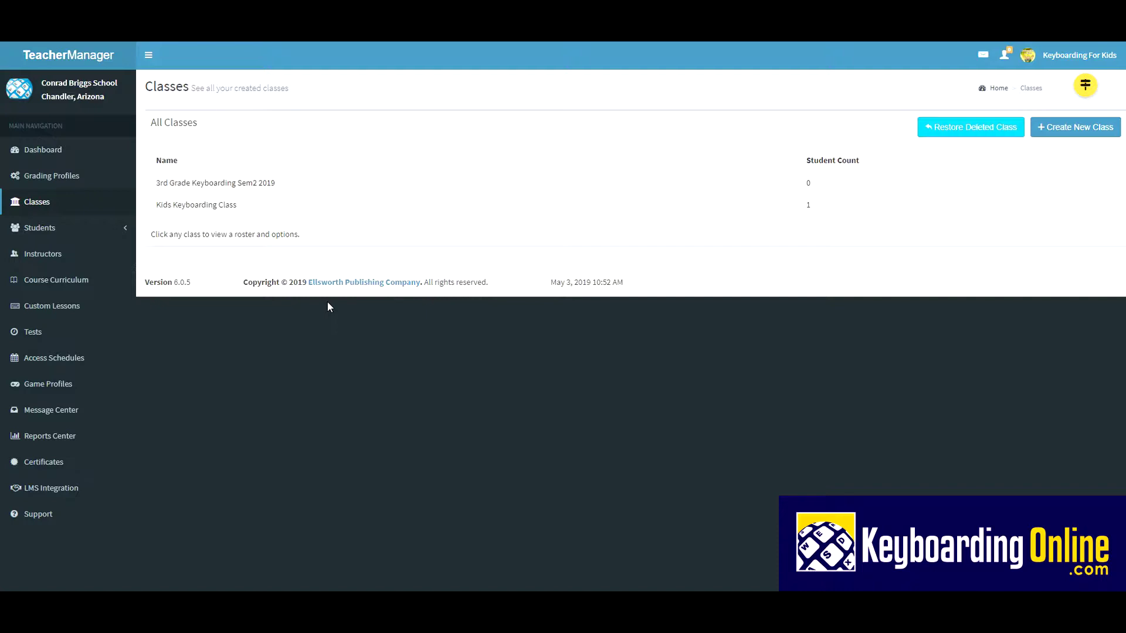
left_click(211, 207)
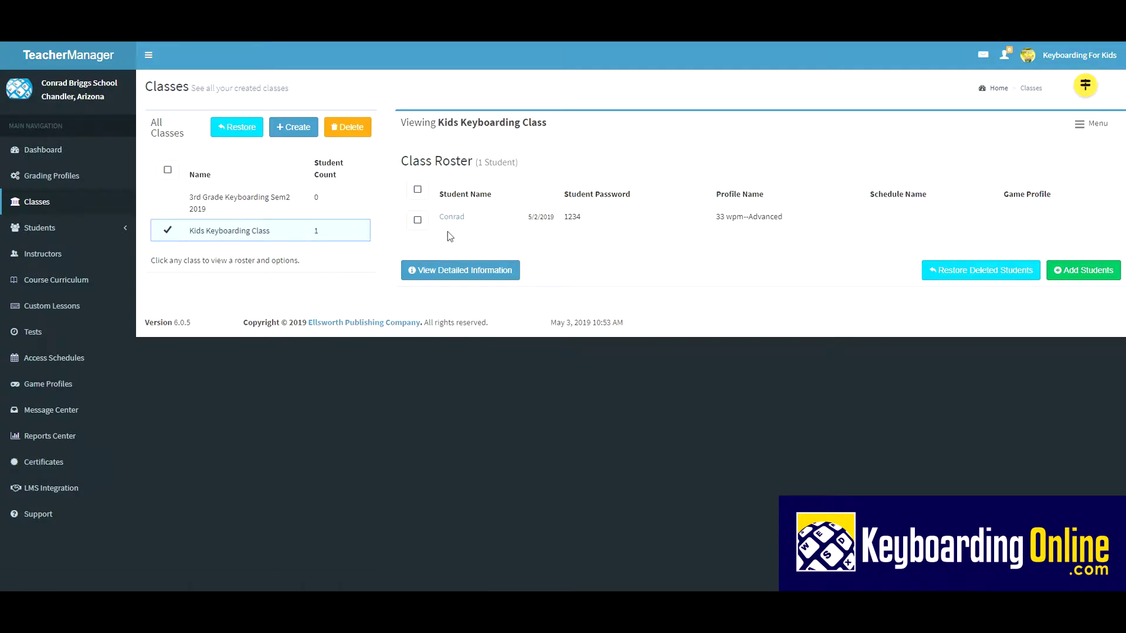
Step: Tick the Kids Keyboarding Class student's checkbox to show Student Options
left_click(417, 221)
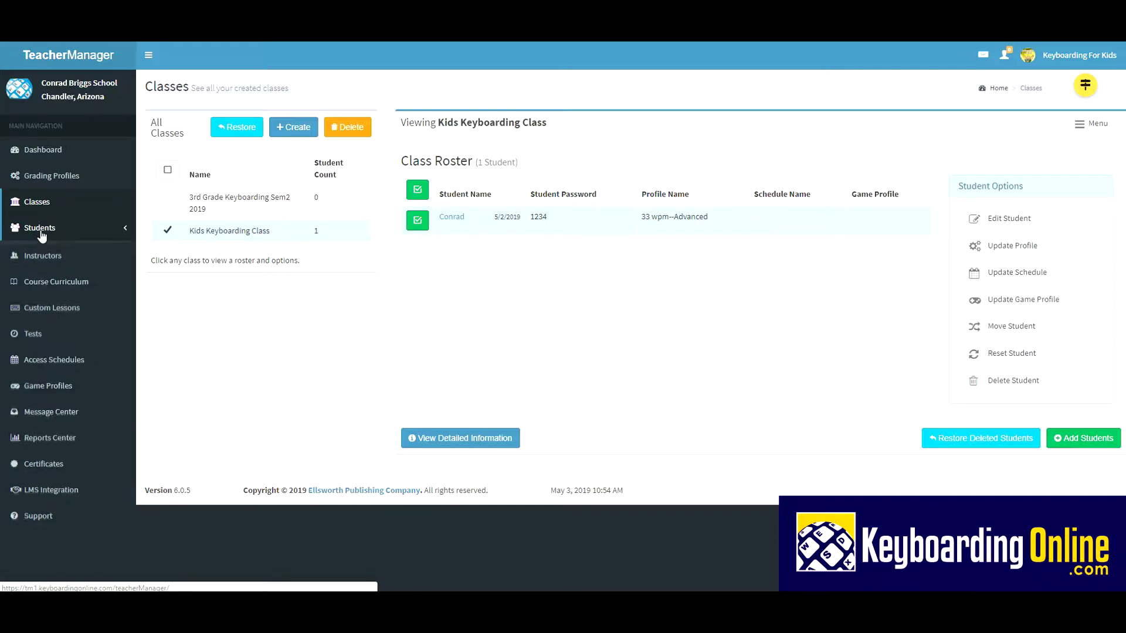
Step: On Create Students, choose class 3rd Grade Keyboarding Sem2 2019 and grading profile 22 wpm--3rd Grade
left_click(41, 232)
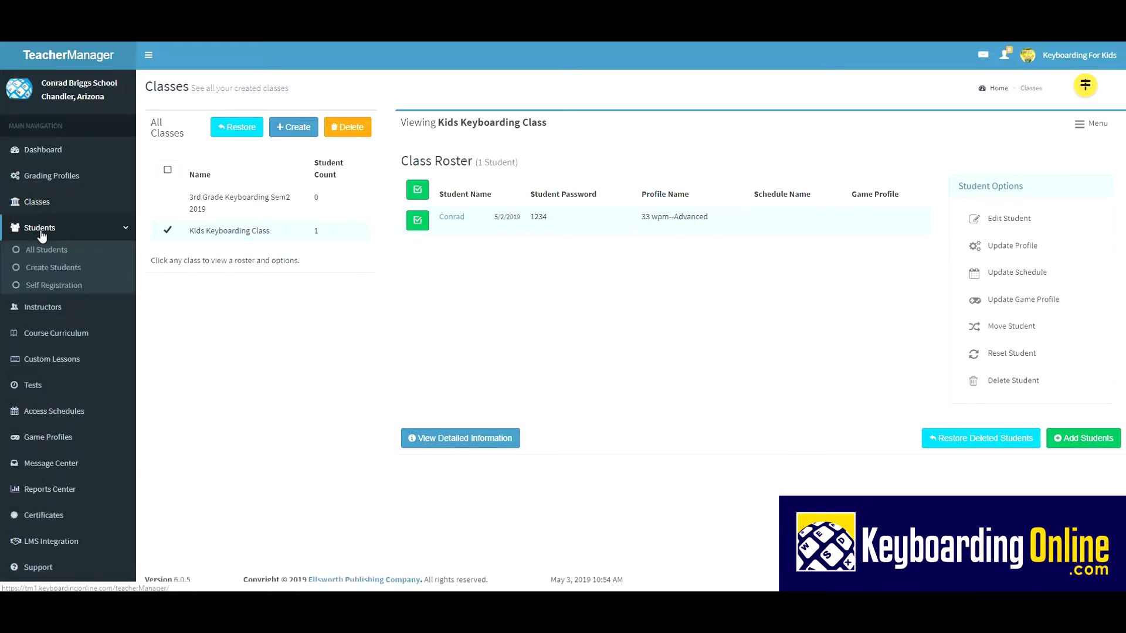
left_click(54, 268)
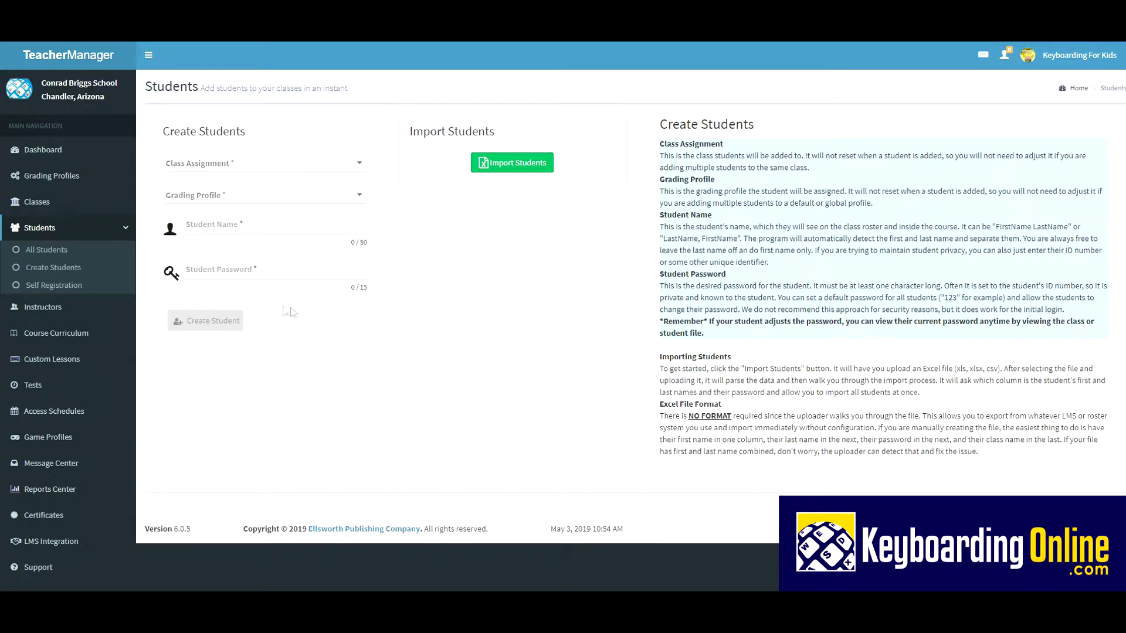
left_click(208, 168)
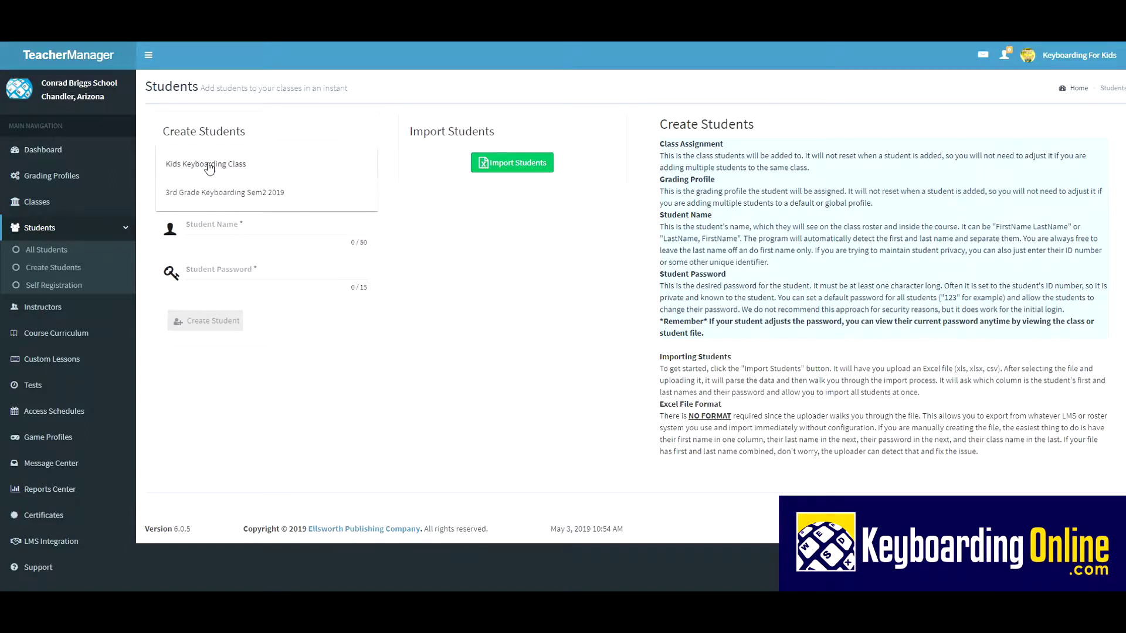
left_click(213, 193)
left_click(194, 199)
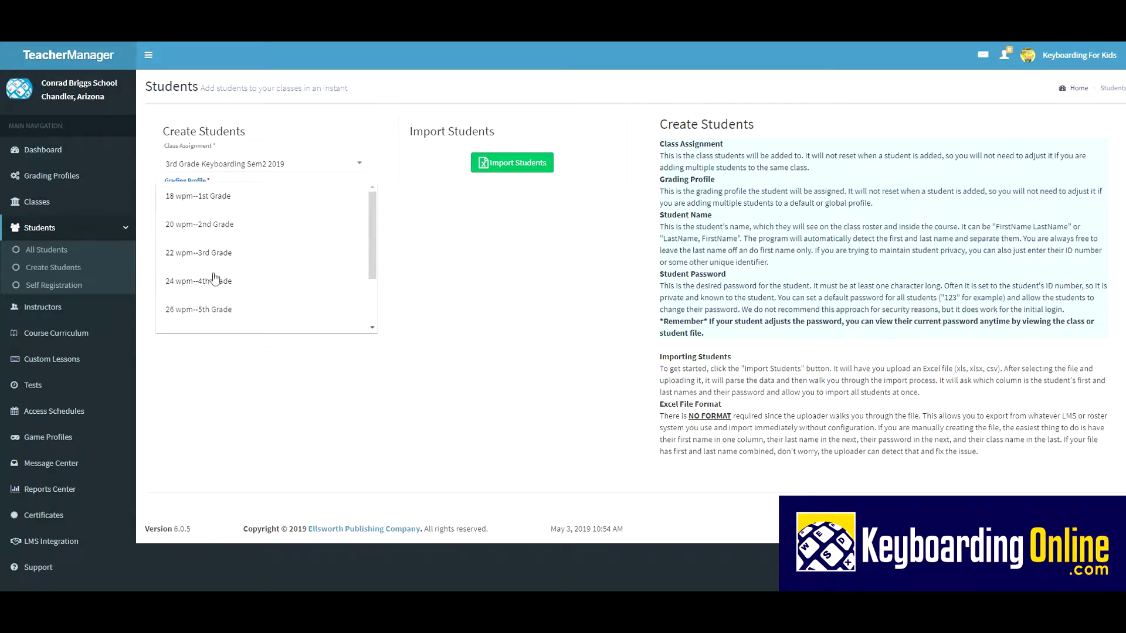
left_click(208, 257)
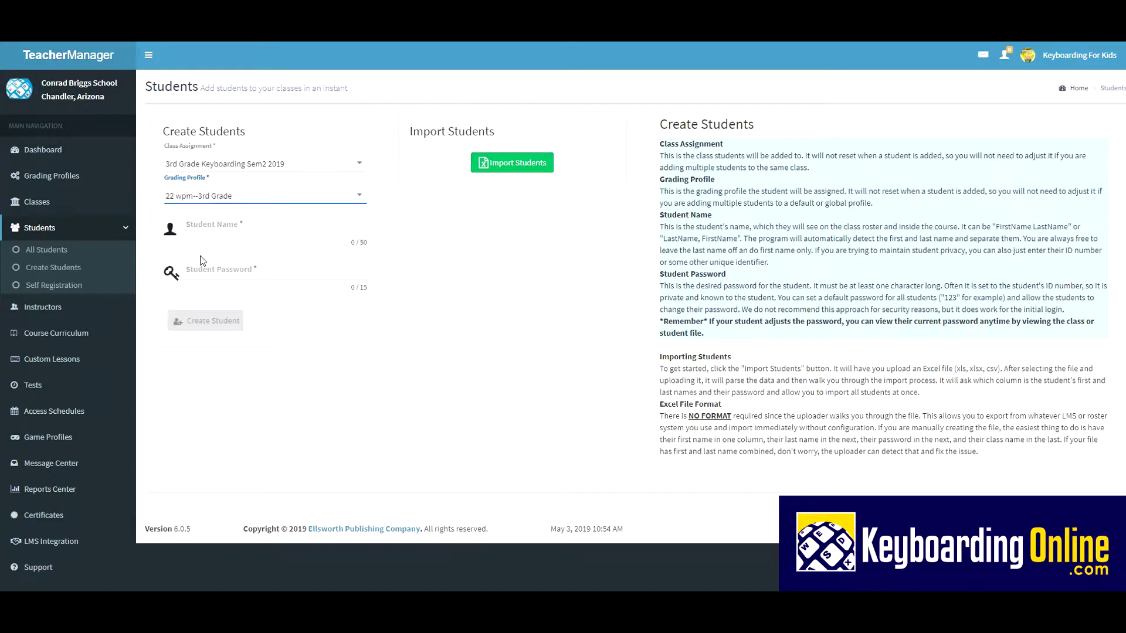
left_click(190, 229)
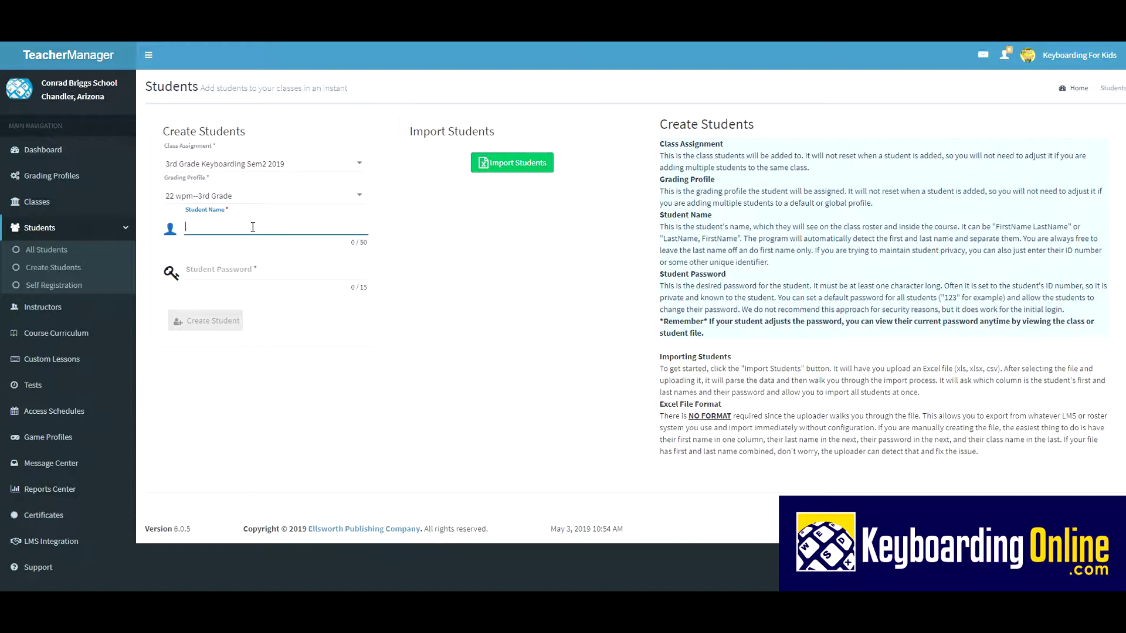
Step: Enter the first student's full name and password, and create the student
left_click(188, 269)
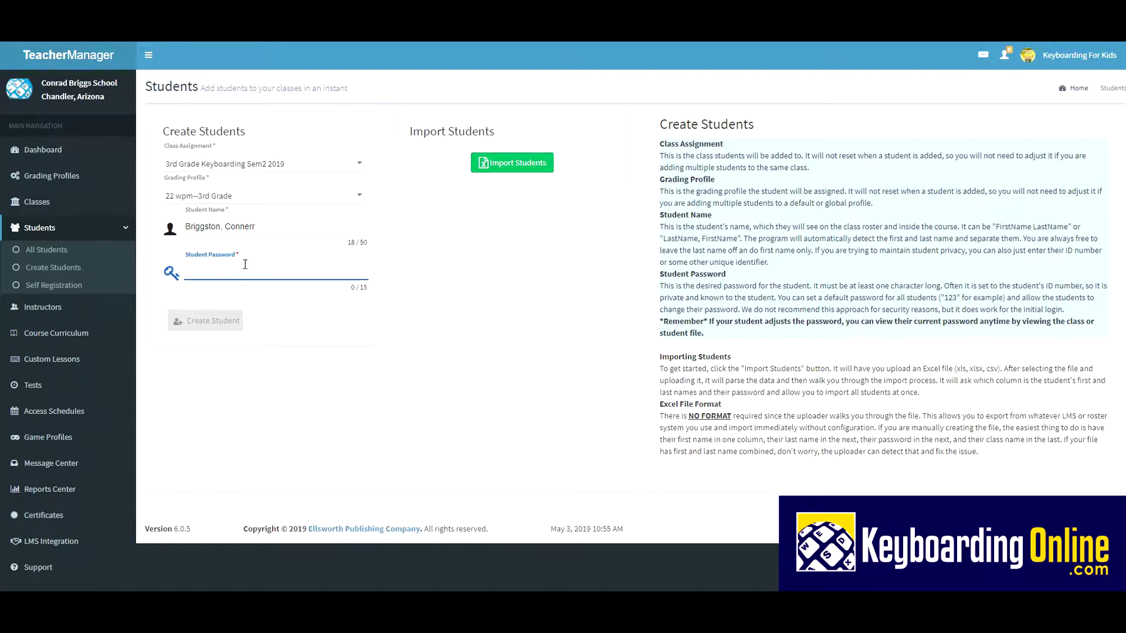
type("3")
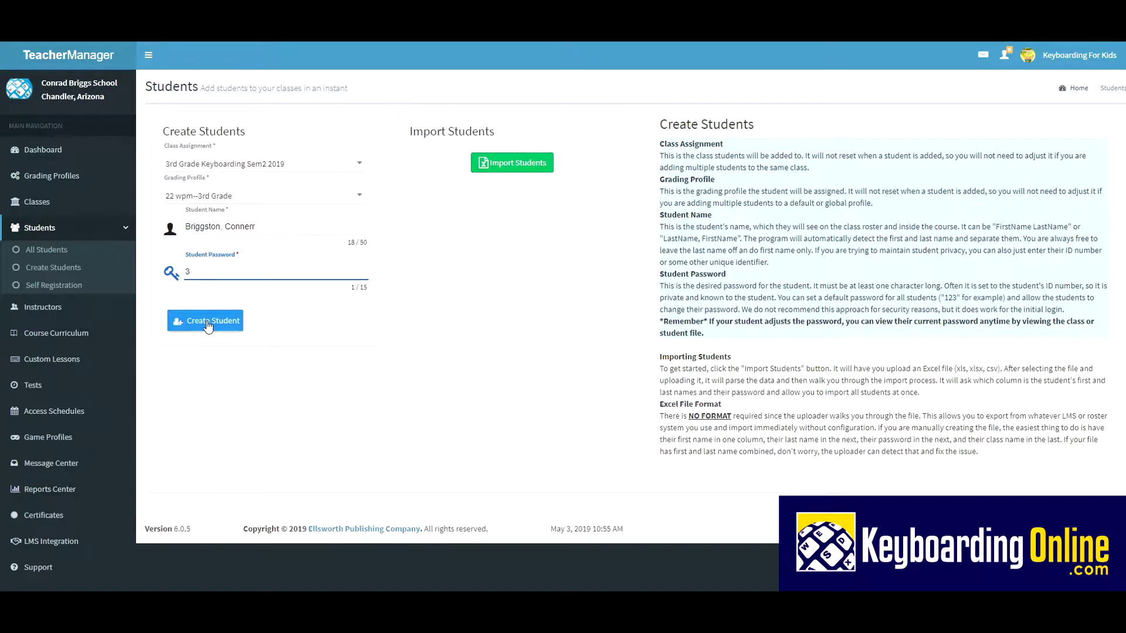
left_click(212, 324)
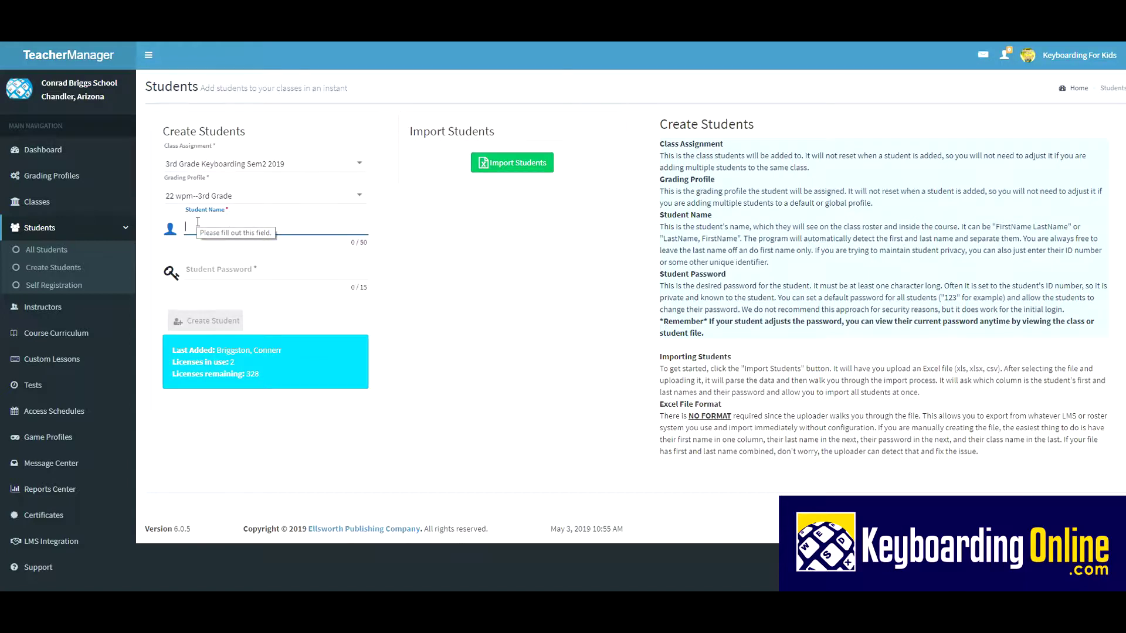
Step: Create a second student with their full name and password
left_click(196, 270)
type("1")
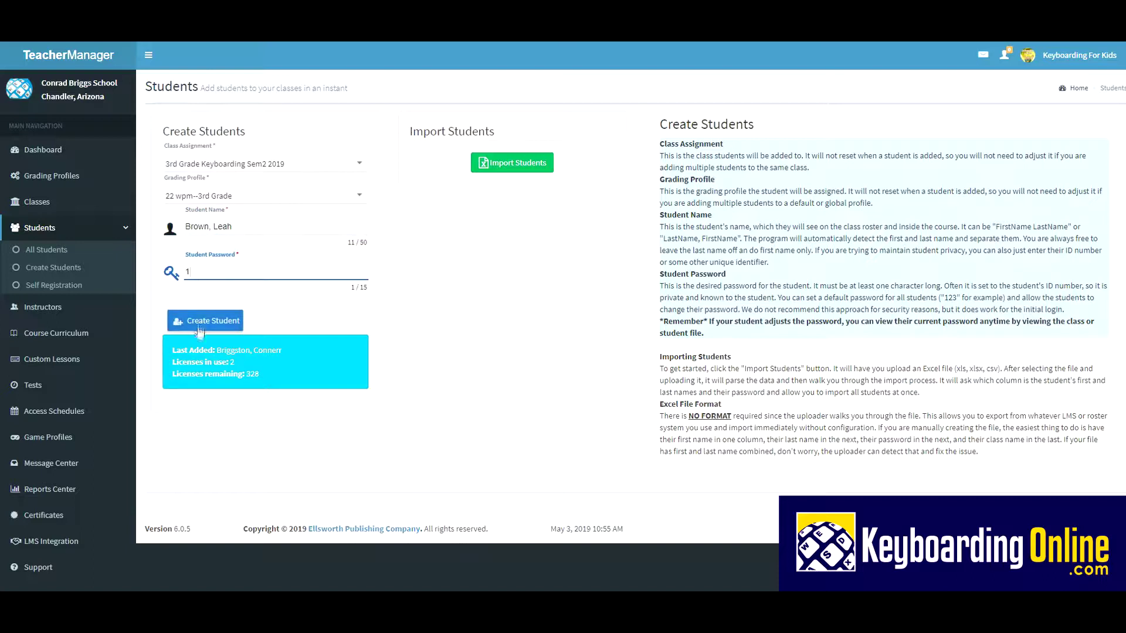
left_click(225, 326)
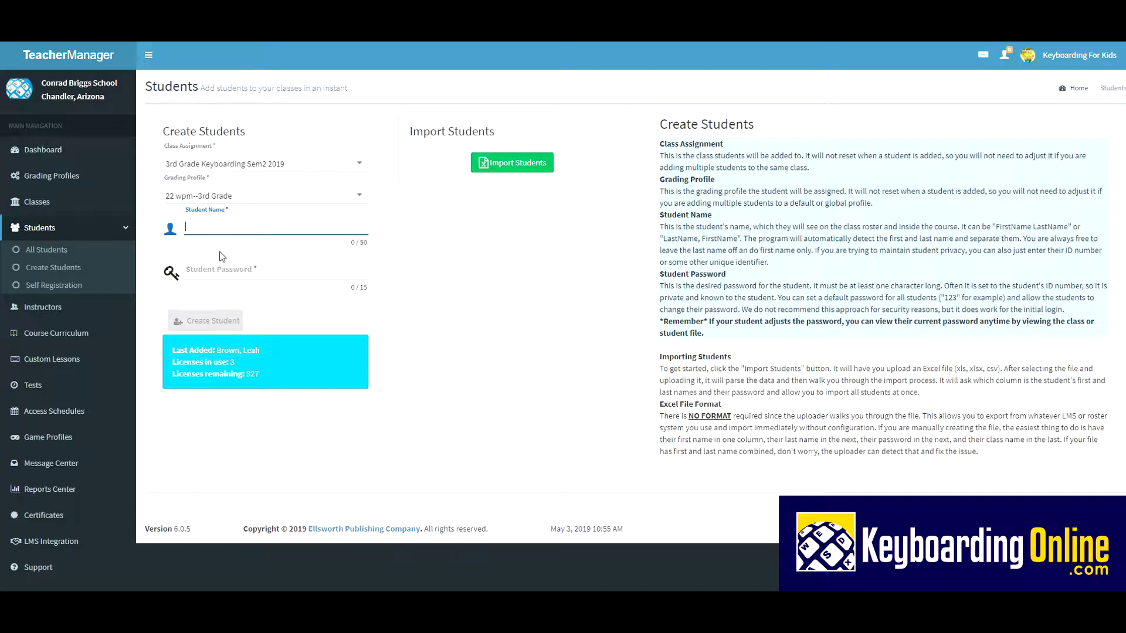
Step: Create a third student with their full name and password
left_click(191, 269)
type("1")
left_click(217, 321)
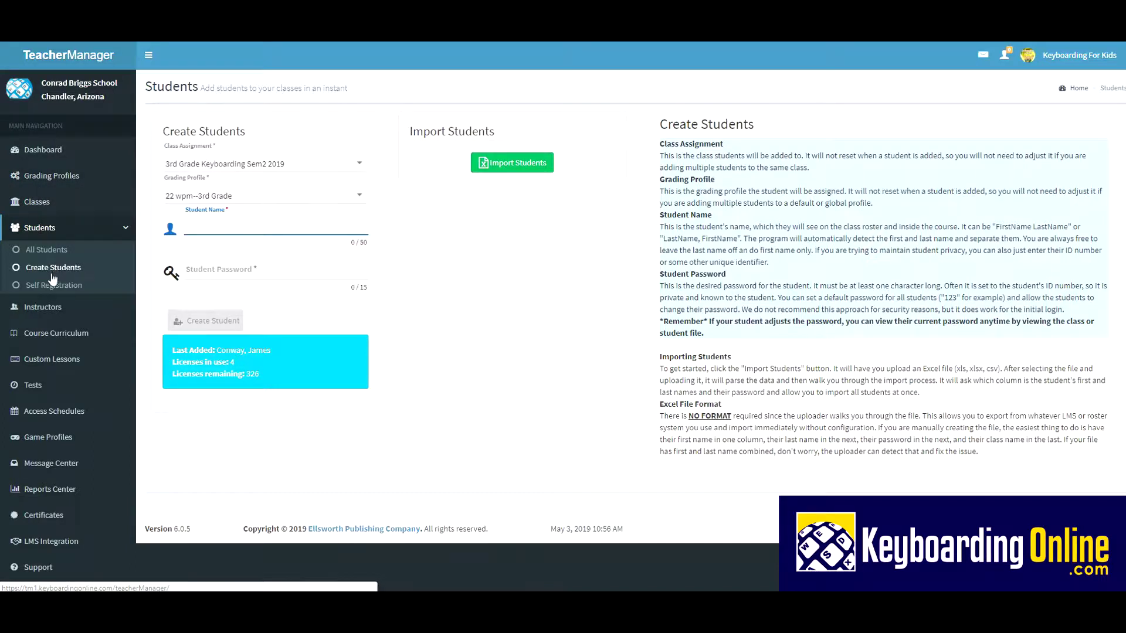
Step: Start a new message addressed only to the first student in 3rd Grade Keyboarding Sem2 2019
left_click(45, 467)
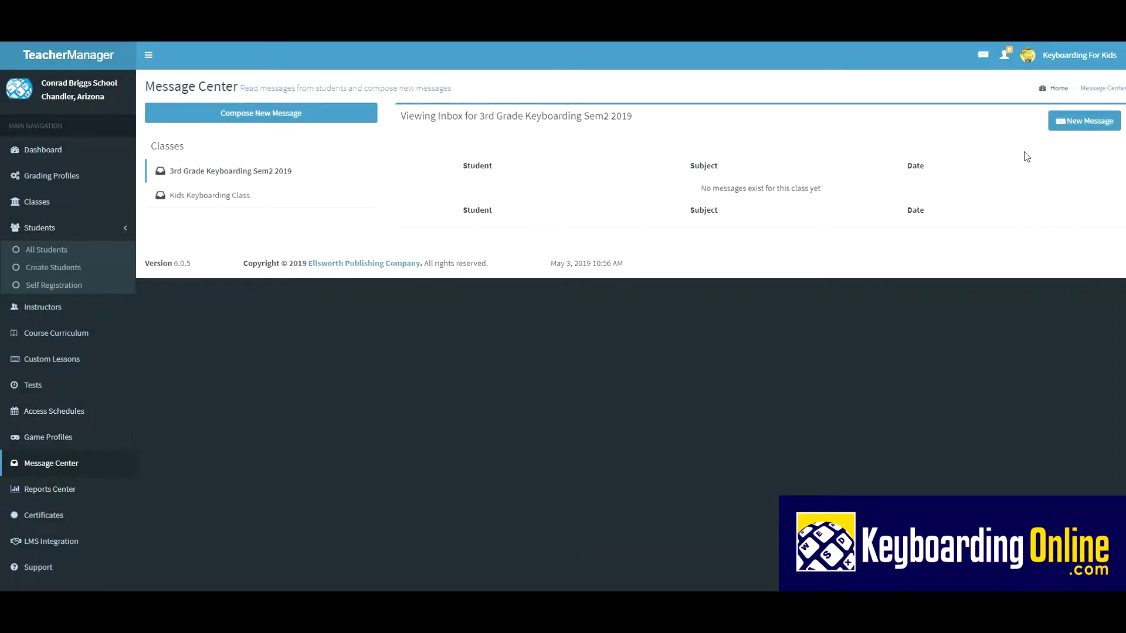
left_click(1093, 122)
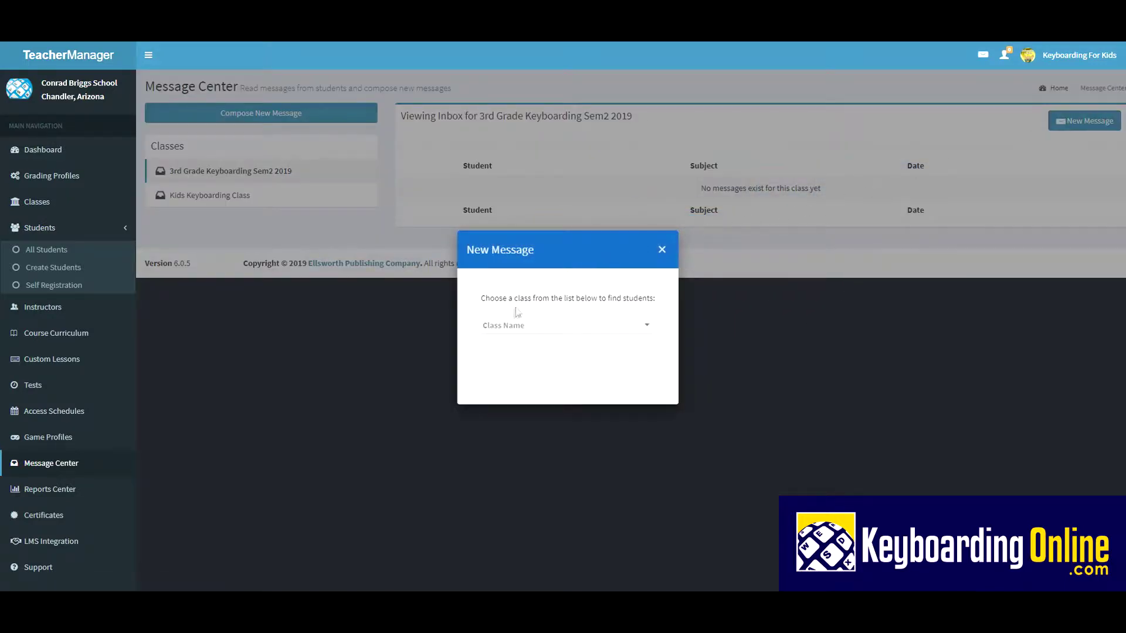
left_click(506, 329)
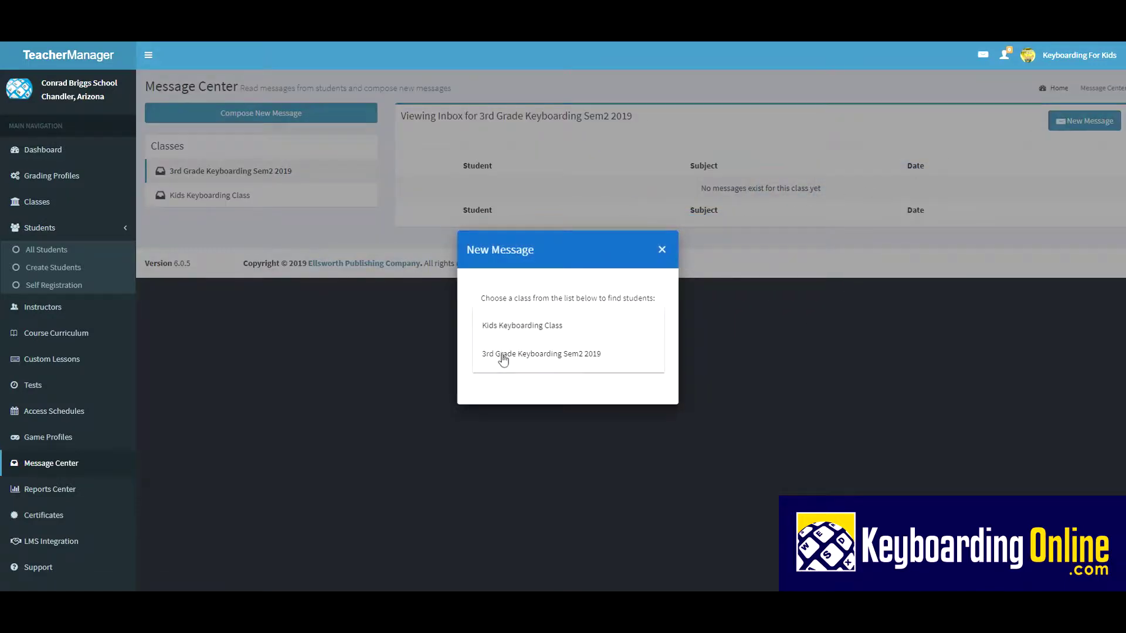
left_click(503, 359)
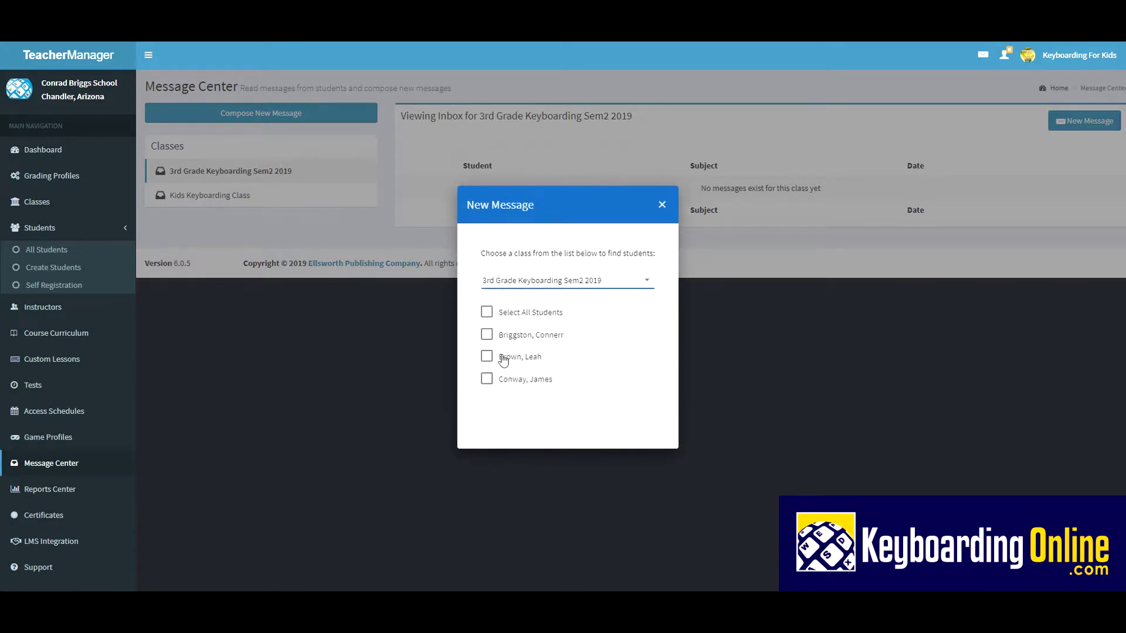
left_click(488, 313)
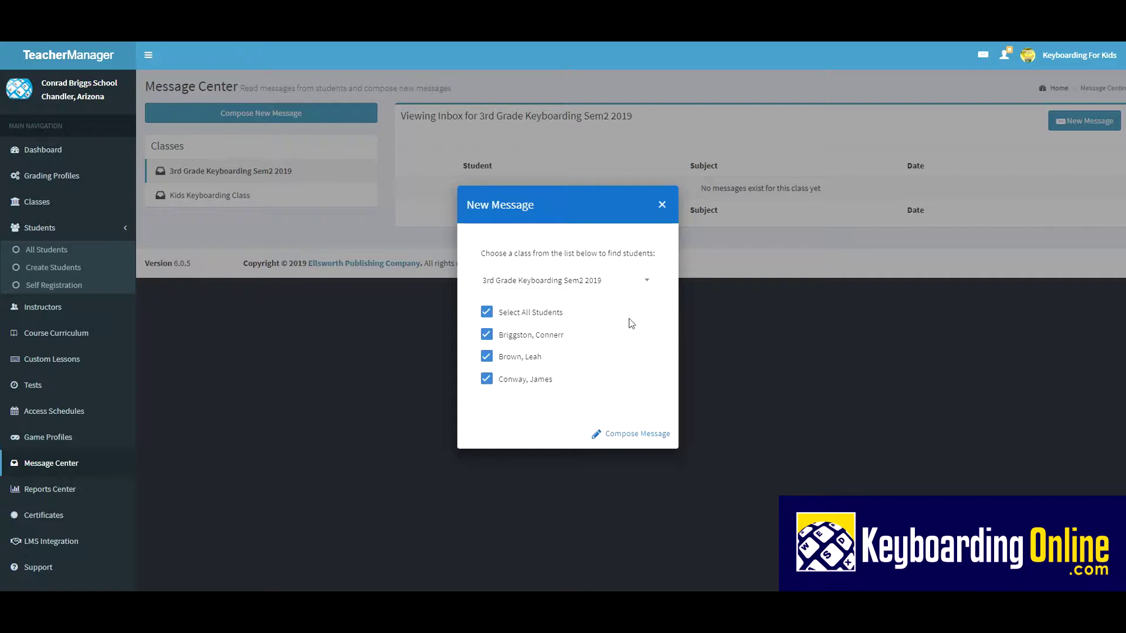
left_click(486, 312)
left_click(487, 336)
left_click(634, 433)
Step: Send the subject 'Nice scores' with the student's first name and the body 'Keep up the good work!'
left_click(466, 275)
type("Nice scores, Conner")
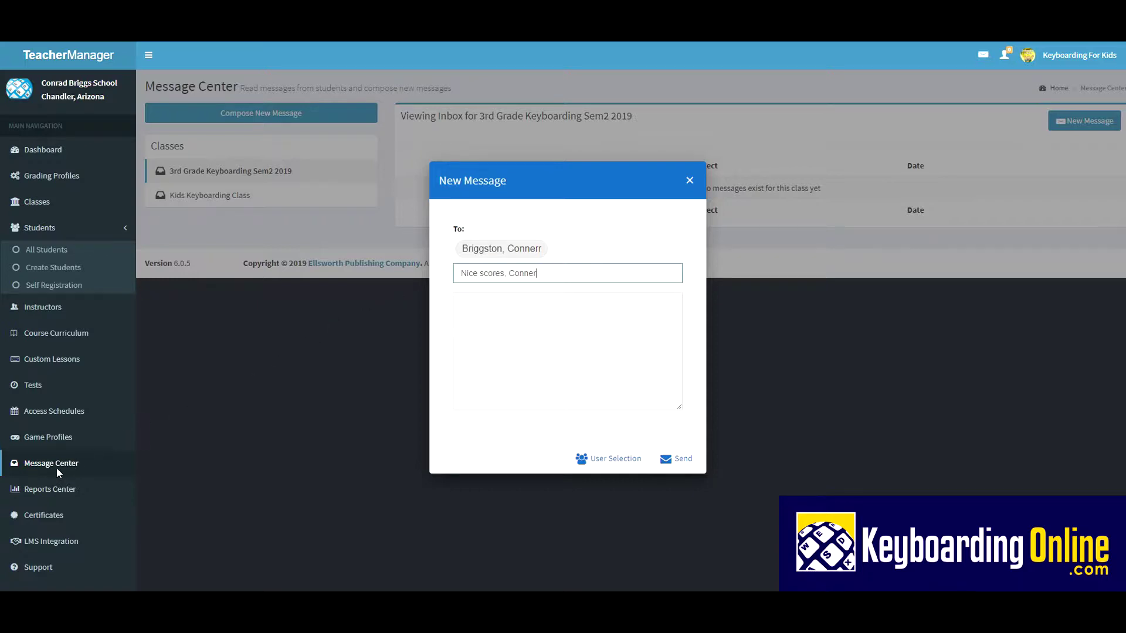
left_click(479, 305)
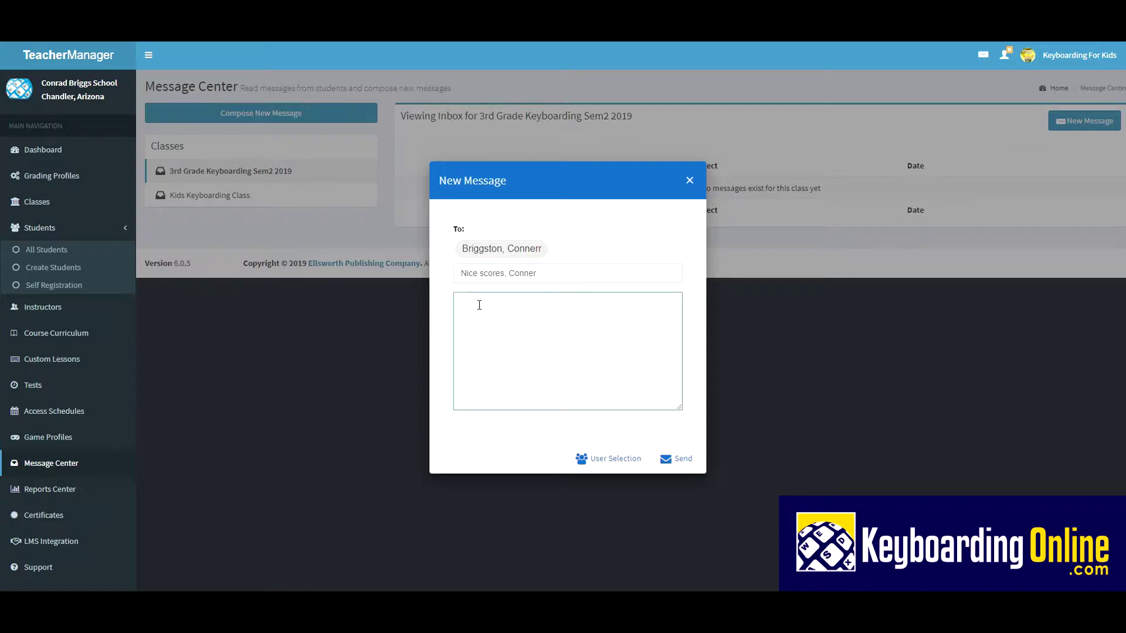
type("Keep up the good work!")
left_click(688, 466)
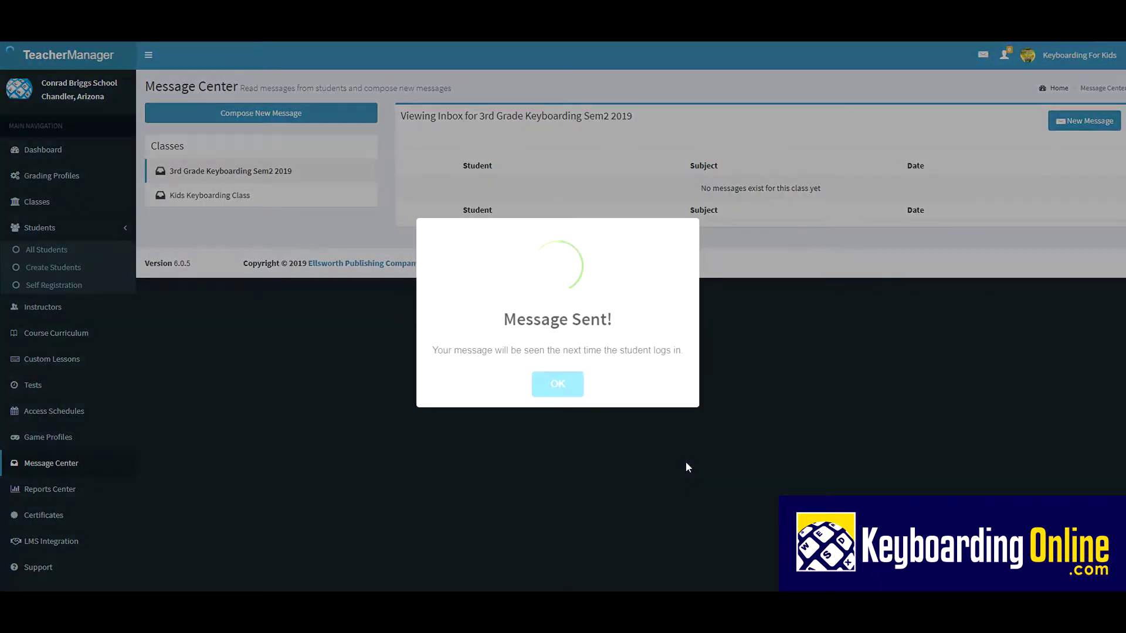
Step: Dismiss the sent confirmation and open the first 3rd Grade student's record for editing
left_click(574, 391)
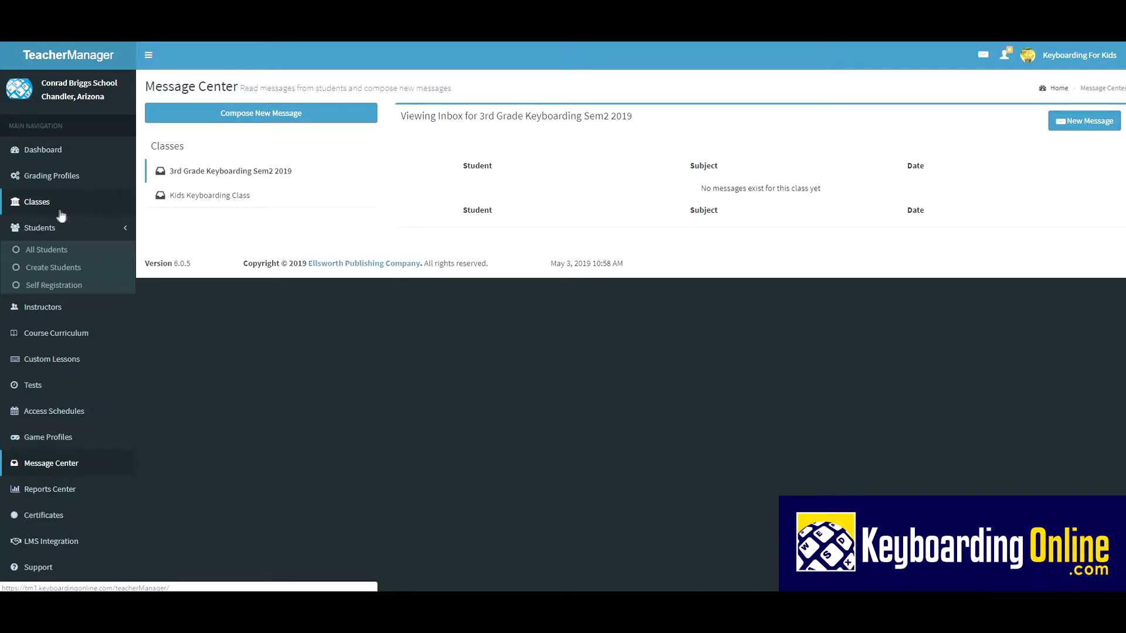
left_click(37, 206)
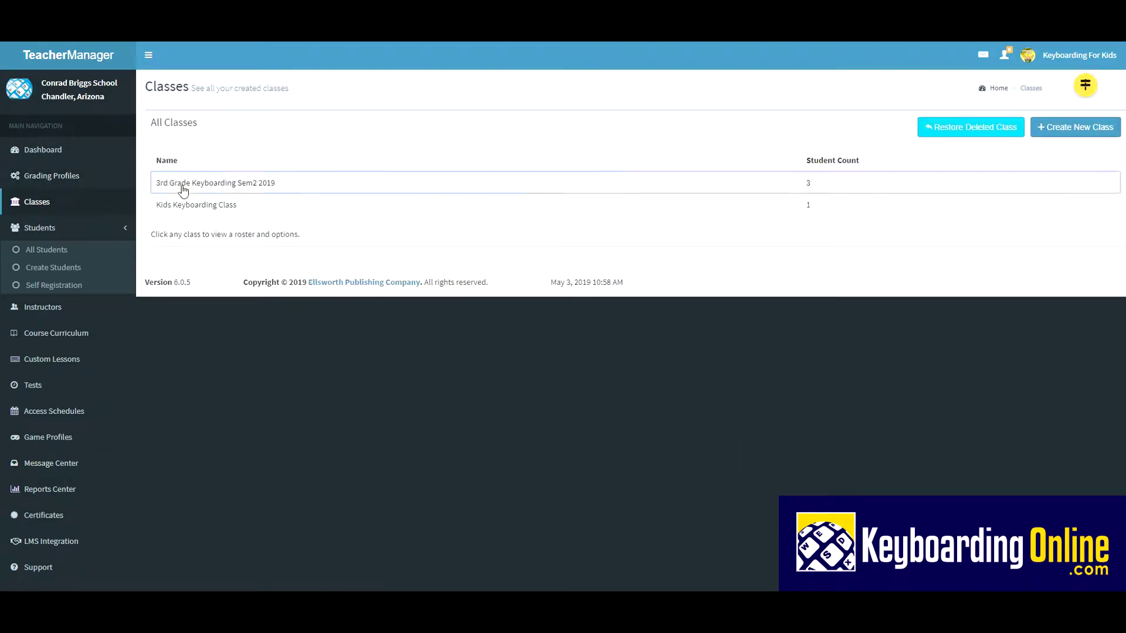
left_click(181, 185)
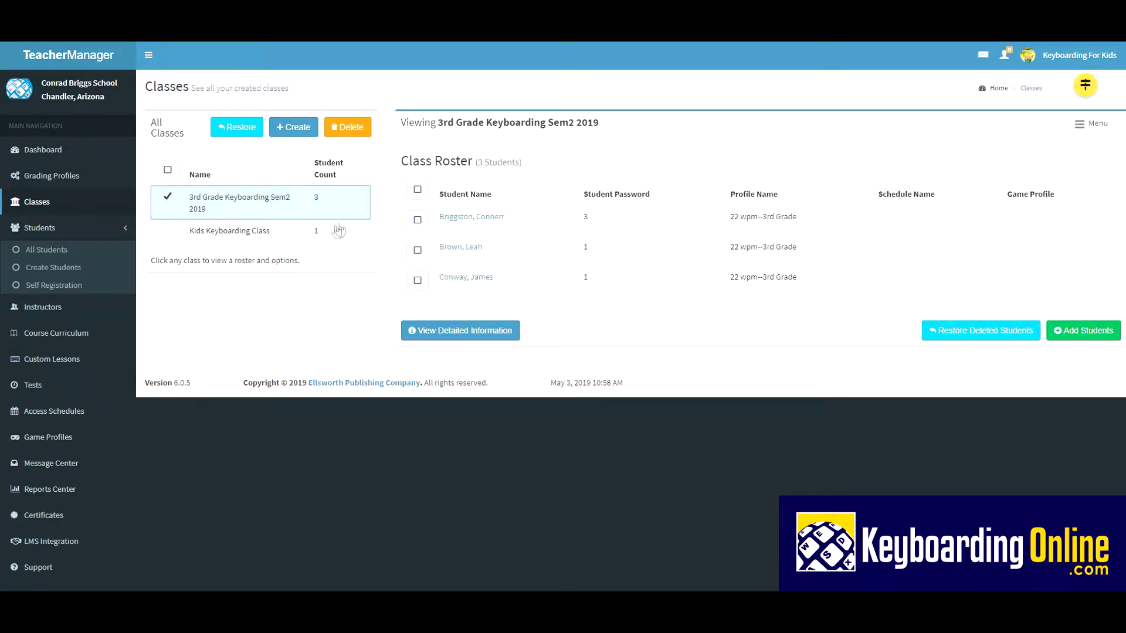
left_click(418, 220)
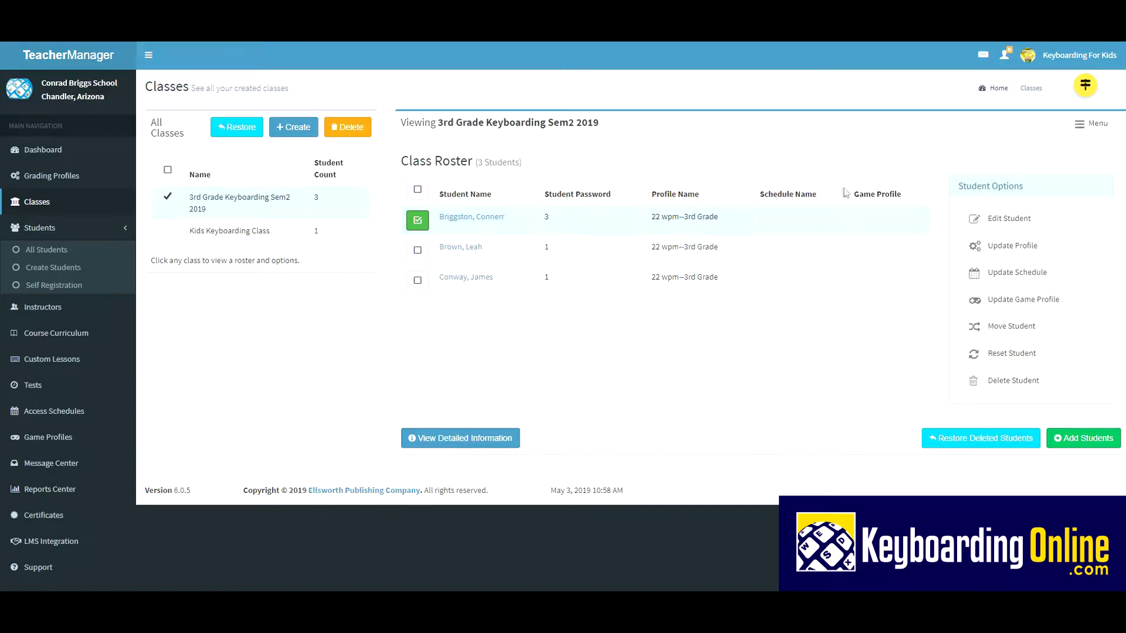
left_click(997, 220)
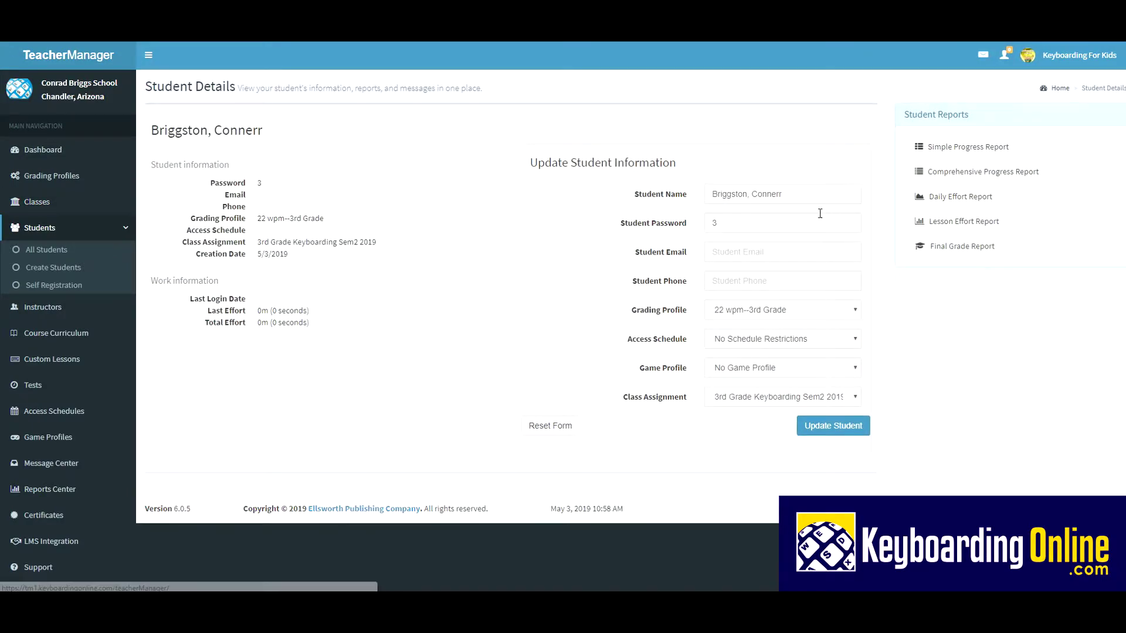
Step: Delete the extra trailing letter from the name, keep 22 wpm--3rd Grade, and save the student
left_click(786, 194)
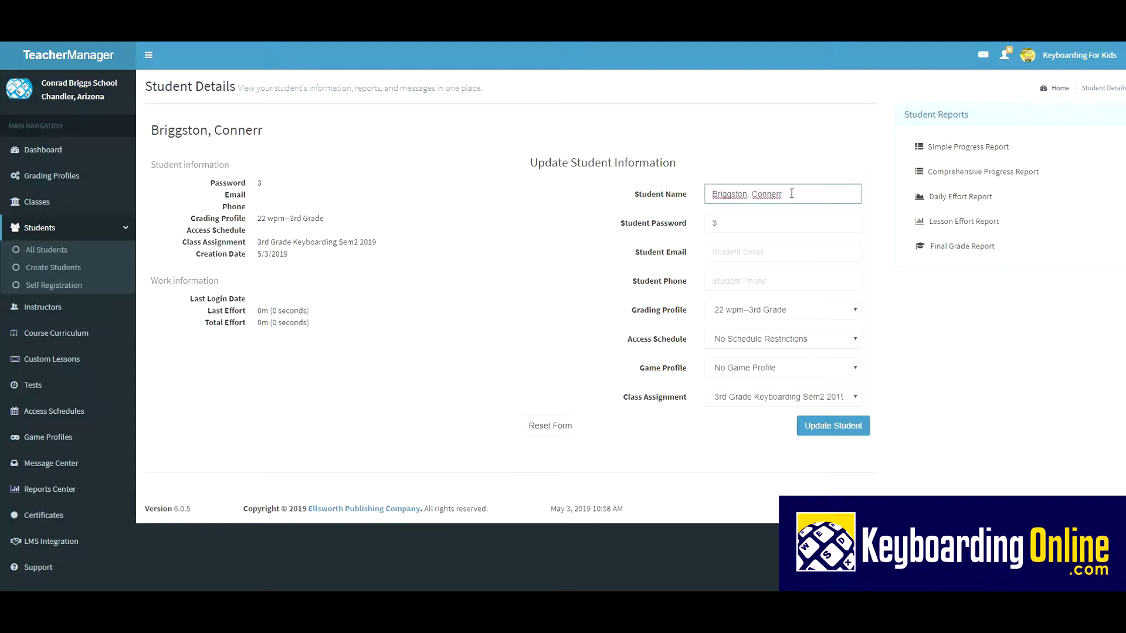
key("BackSpace")
left_click(853, 310)
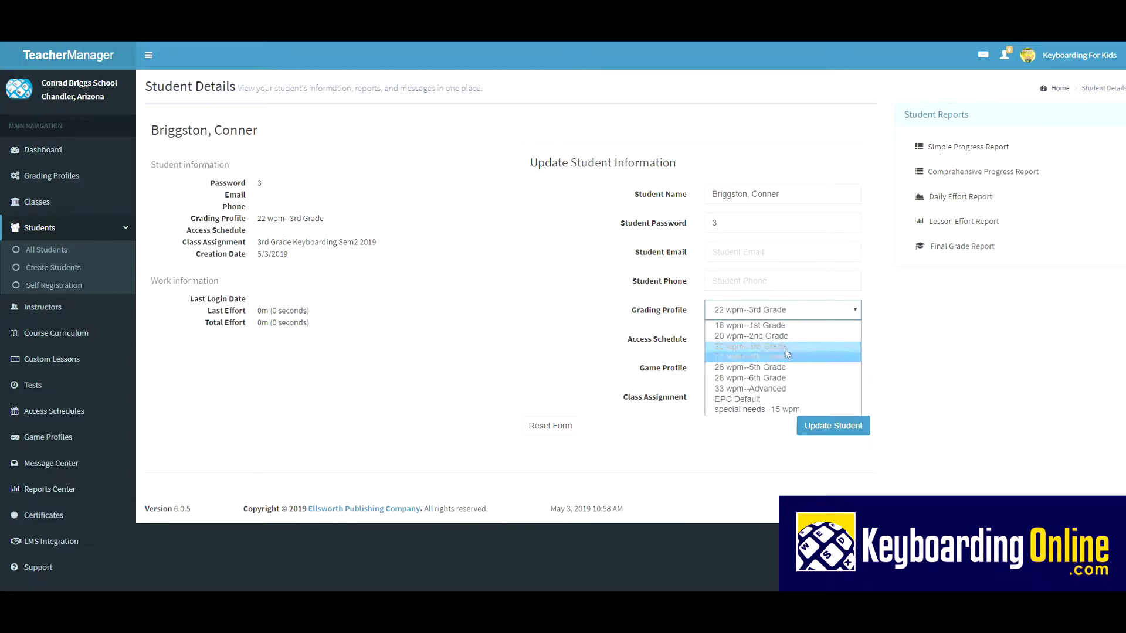
left_click(826, 425)
left_click(824, 424)
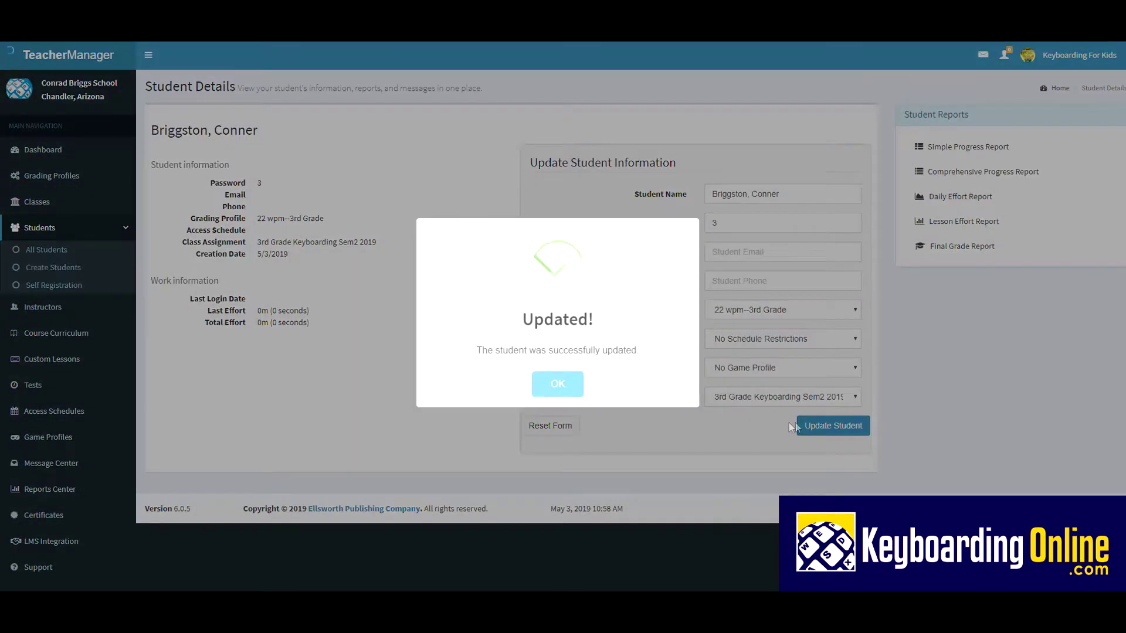
left_click(558, 384)
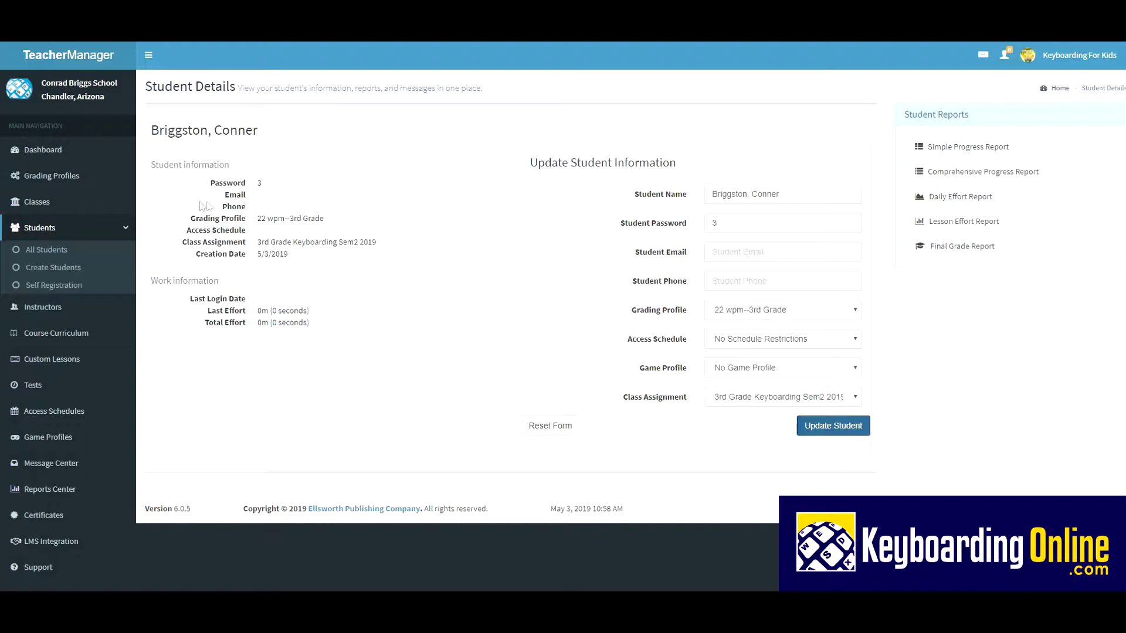
Step: Open the 3rd Grade Keyboarding Sem2 2019 class roster from the Classes list
left_click(40, 203)
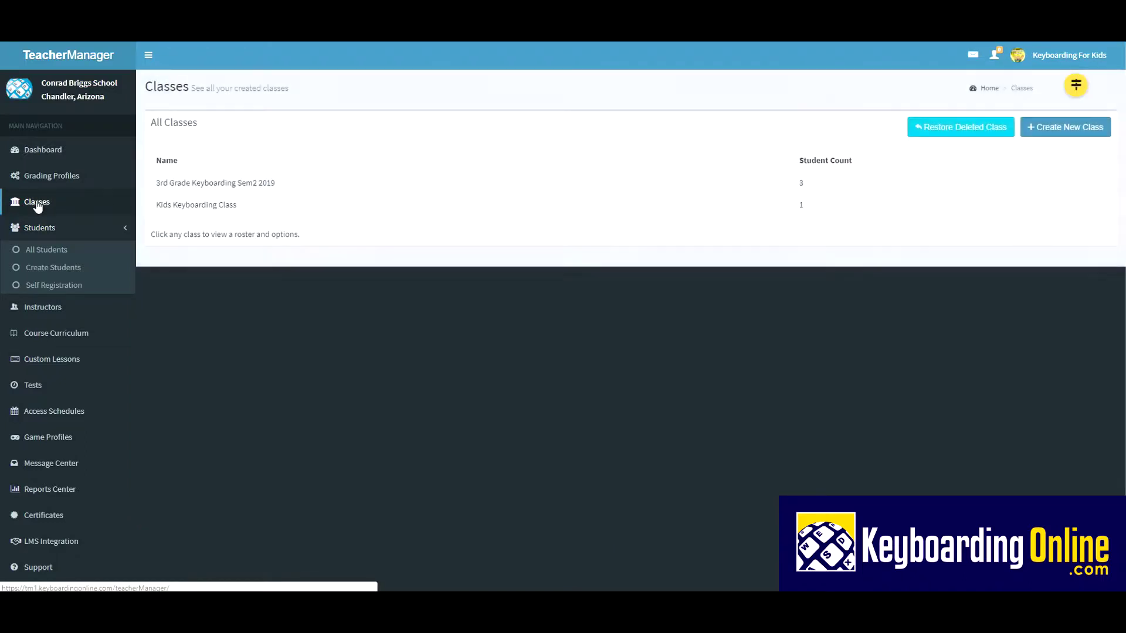
left_click(176, 185)
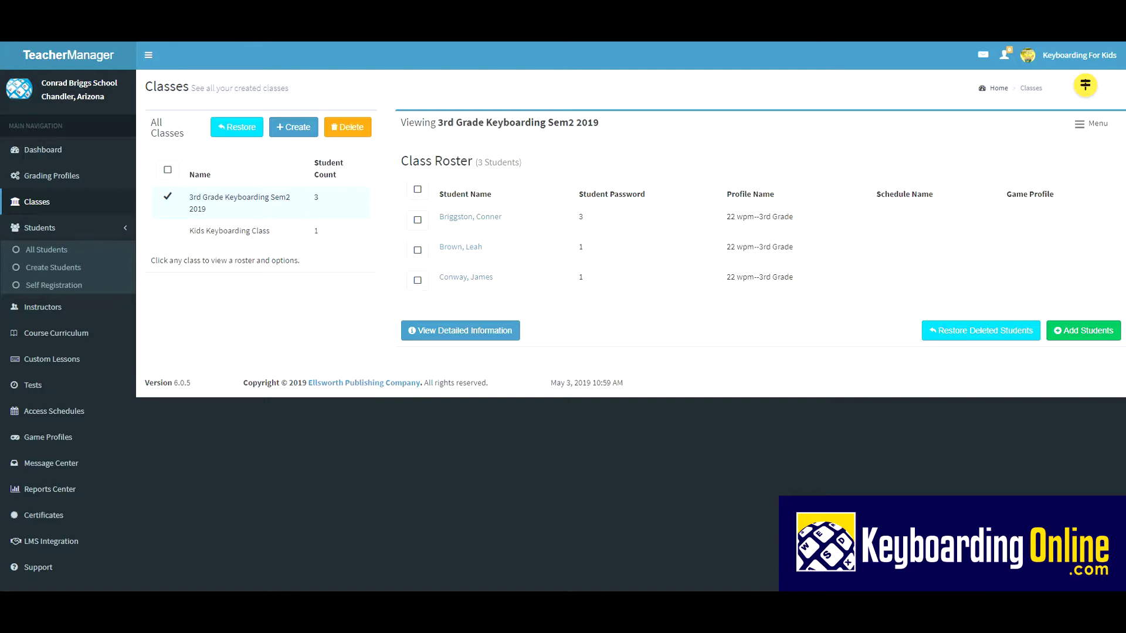
Step: Return to keyboardingonline.com, log out as teacher, and submit the school login as a student
type("key")
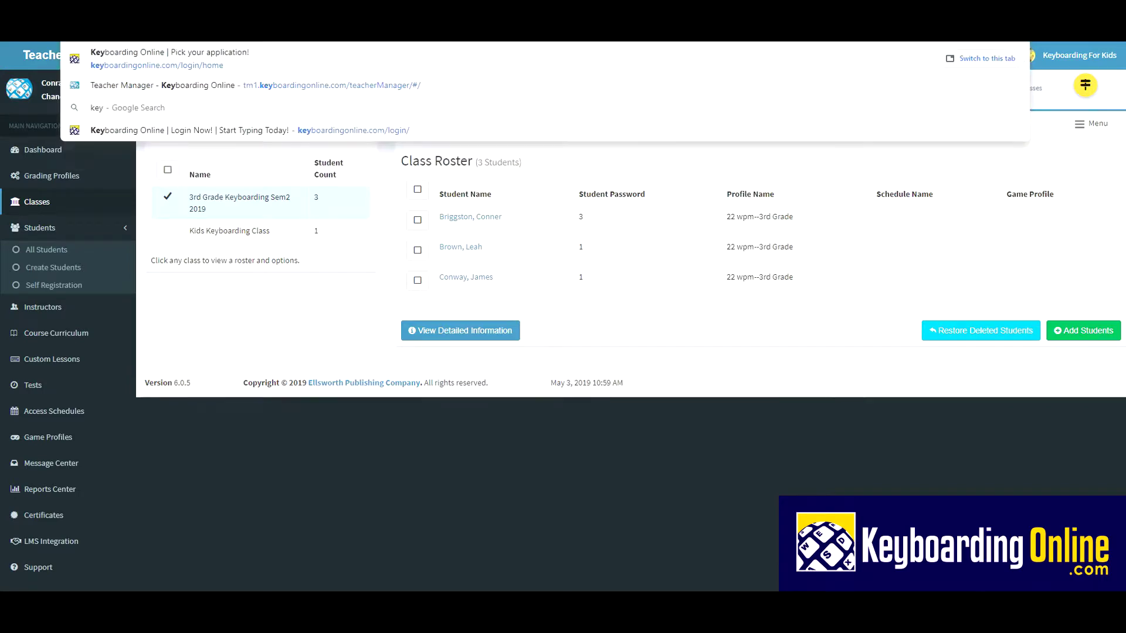
key("Return")
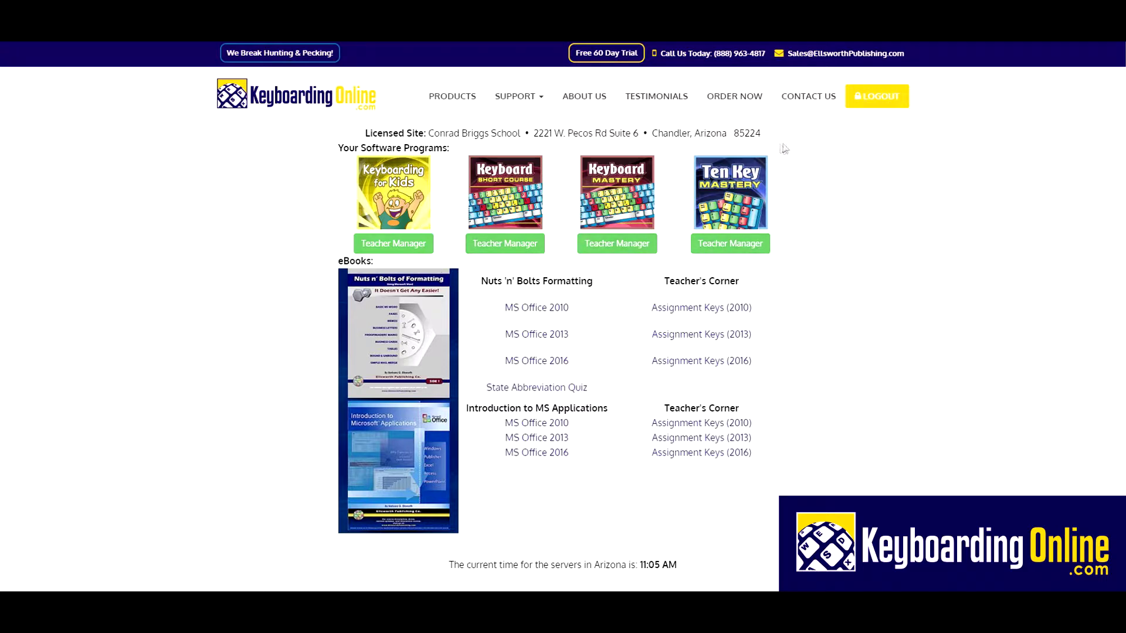
left_click(881, 97)
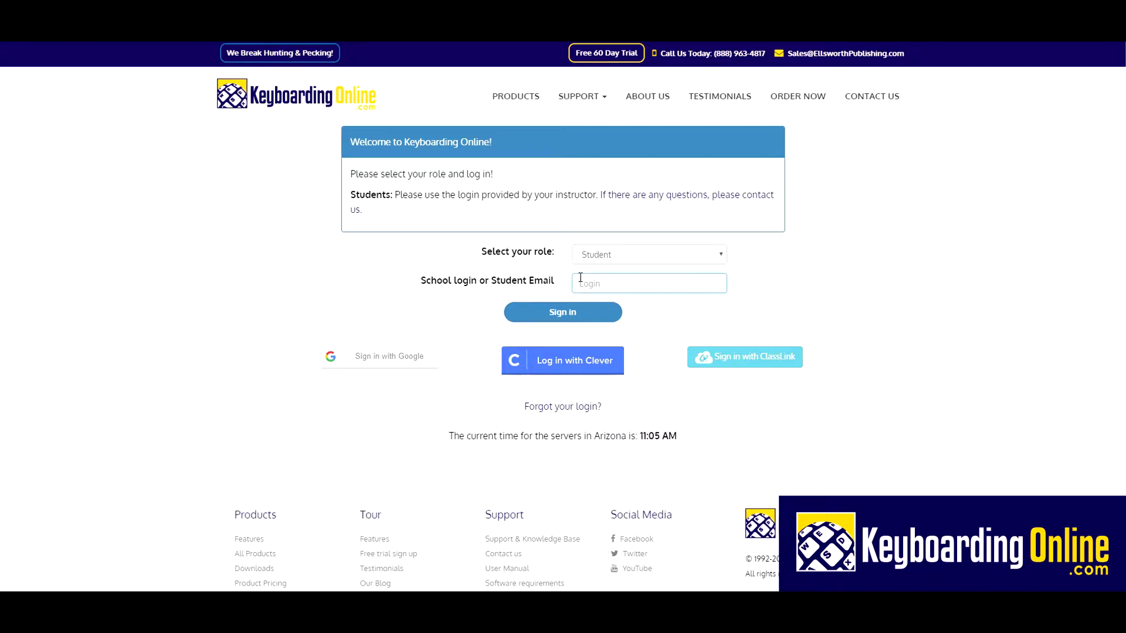
type("sch")
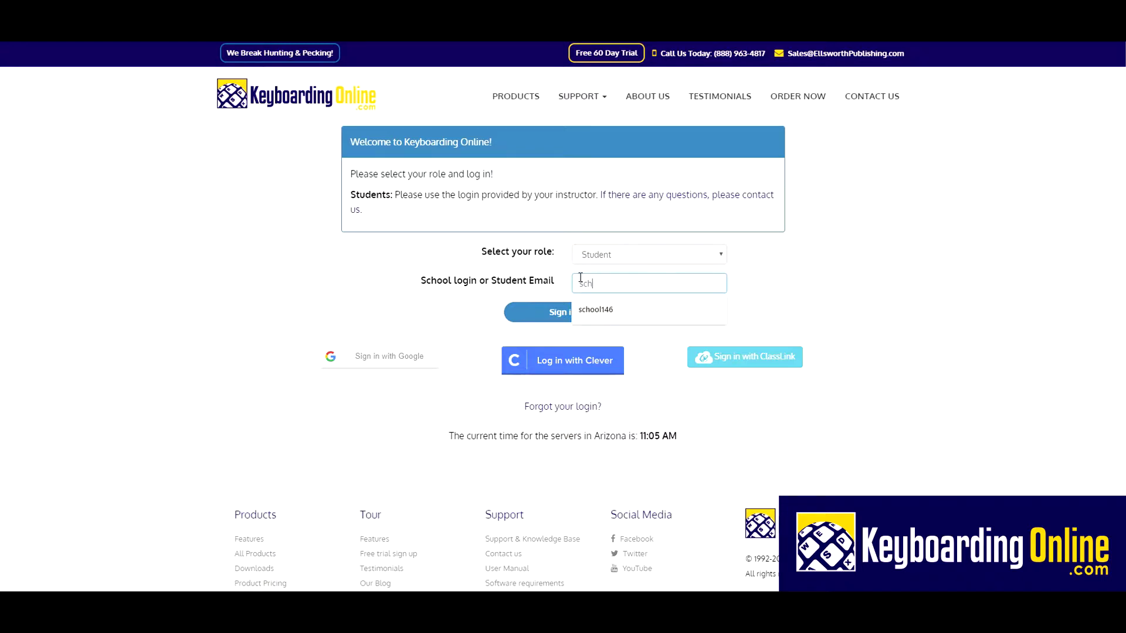
type("o28")
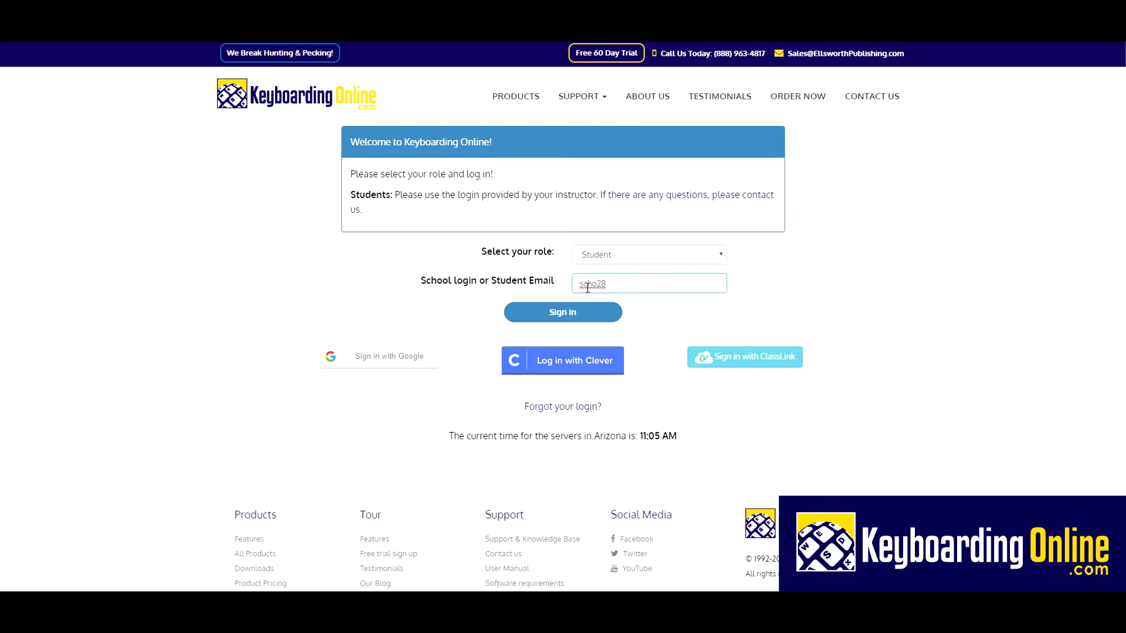
key("Return")
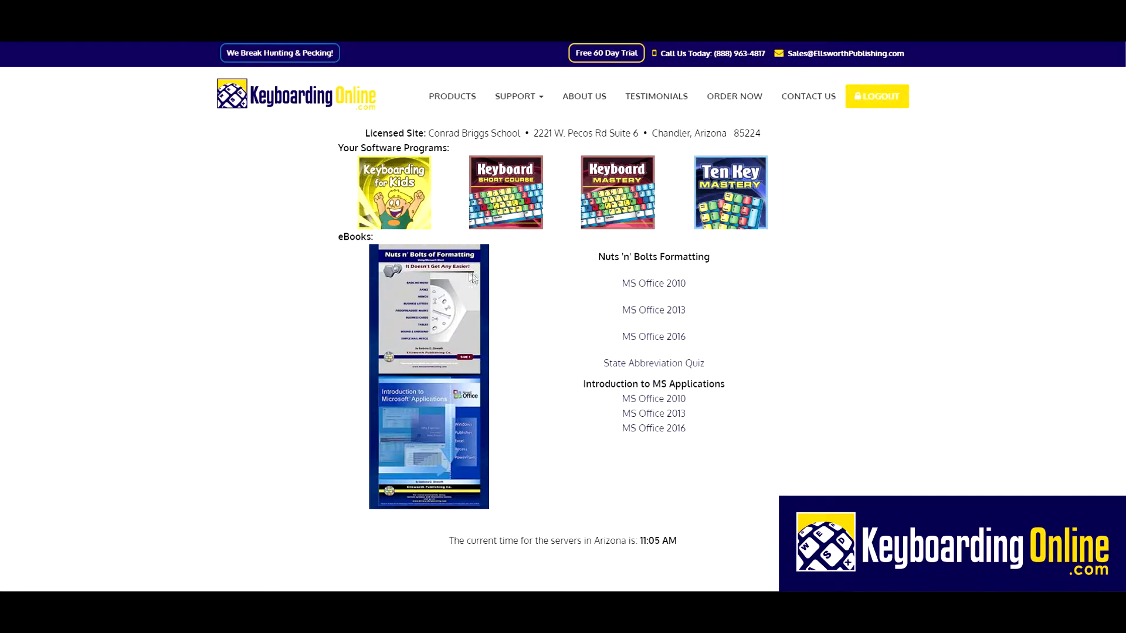
Step: Log into Keyboarding for Kids as the first 3rd Grade Keyboarding Sem2 2019 student with their password
left_click(397, 203)
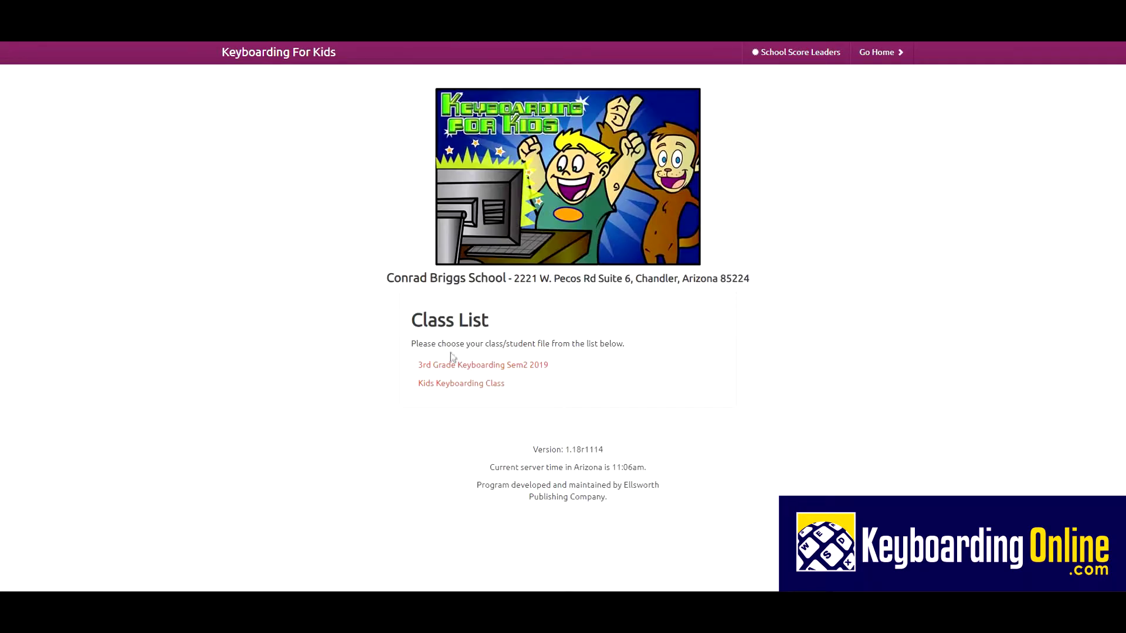
left_click(457, 369)
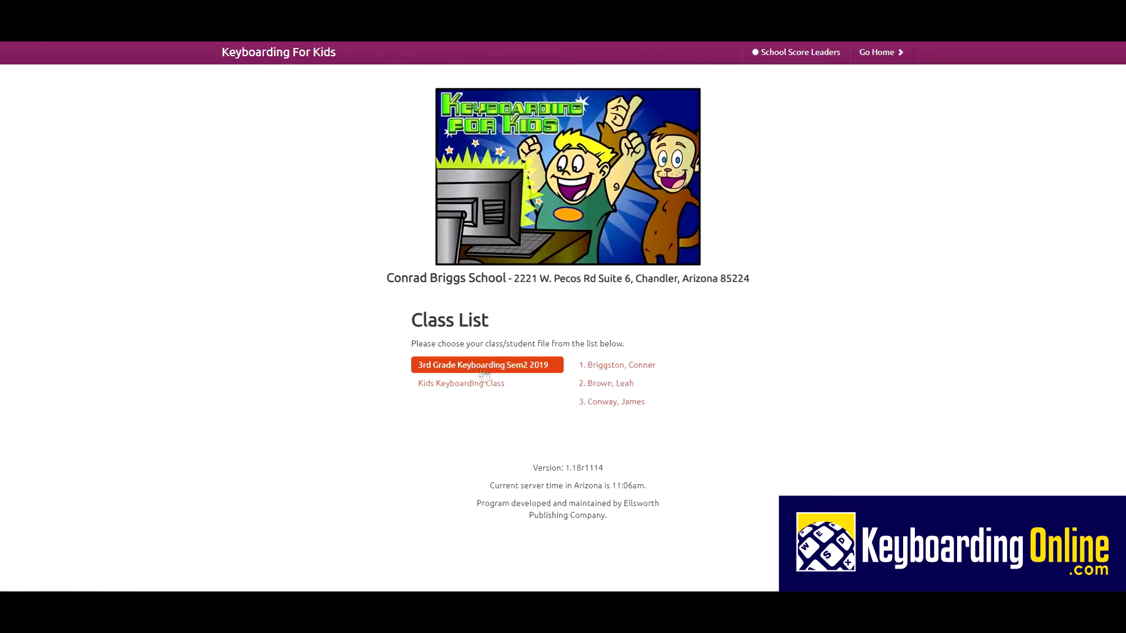
left_click(608, 371)
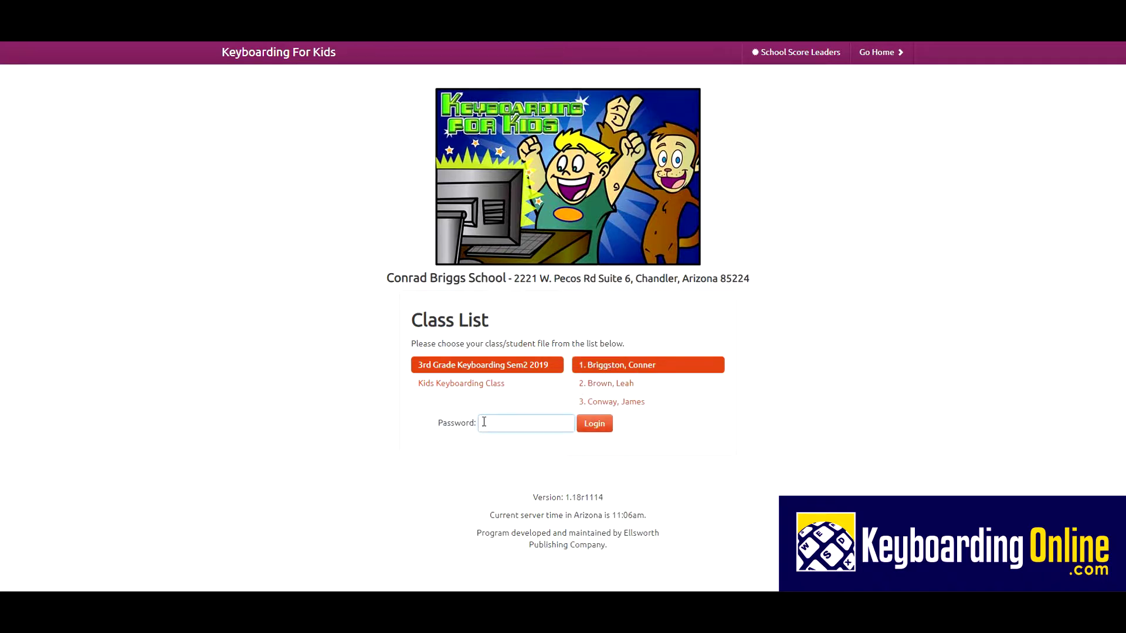
type("1")
key("Return")
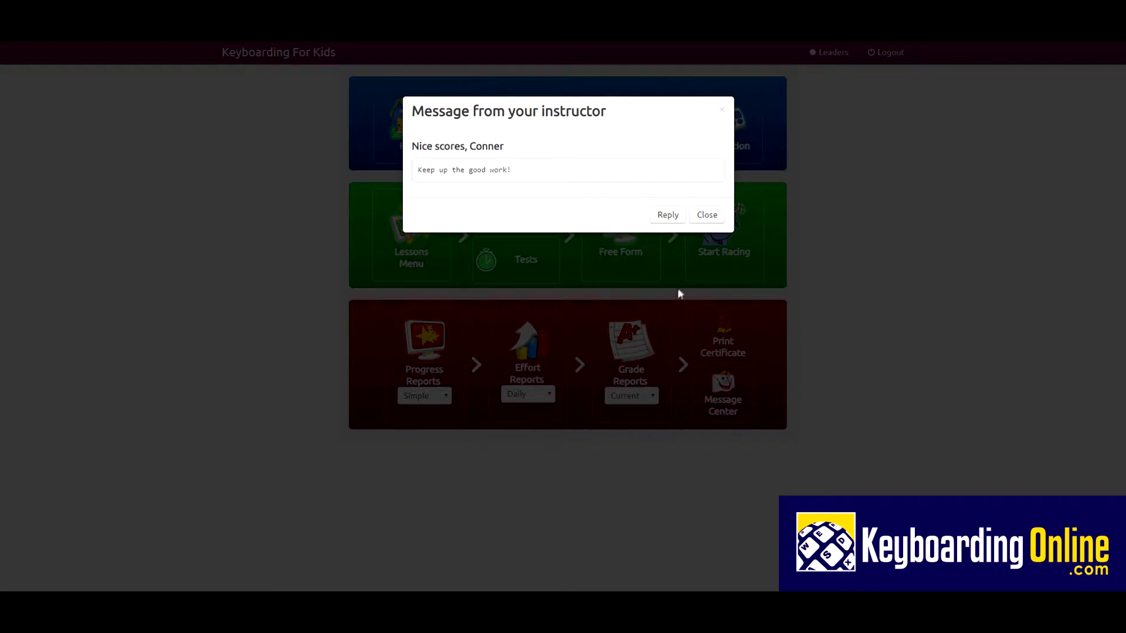
Step: Close the instructor's message and open the User Info settings
left_click(707, 215)
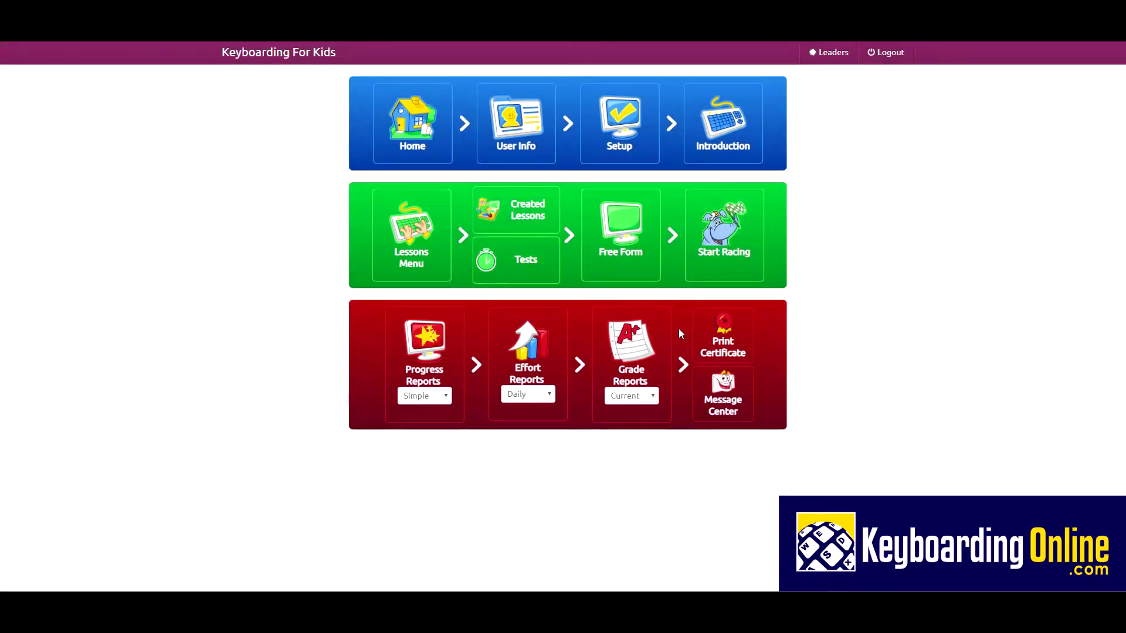
left_click(551, 143)
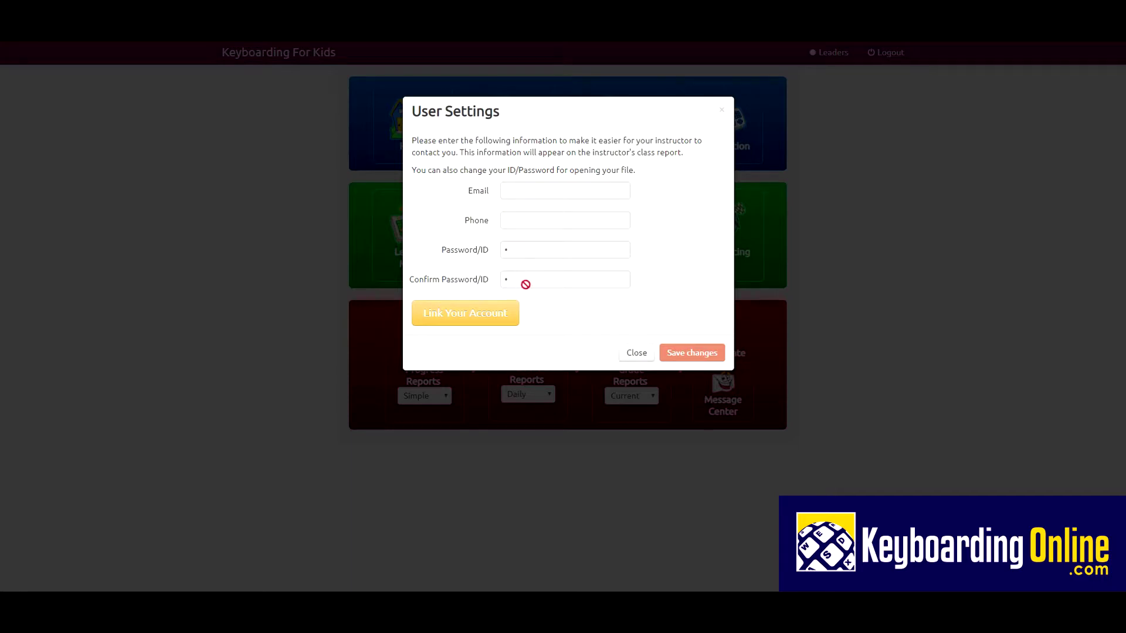
Step: Review the profile's Goal & Reports (22 WPM), Options, Sections and Grades tabs, then go Home
left_click(636, 352)
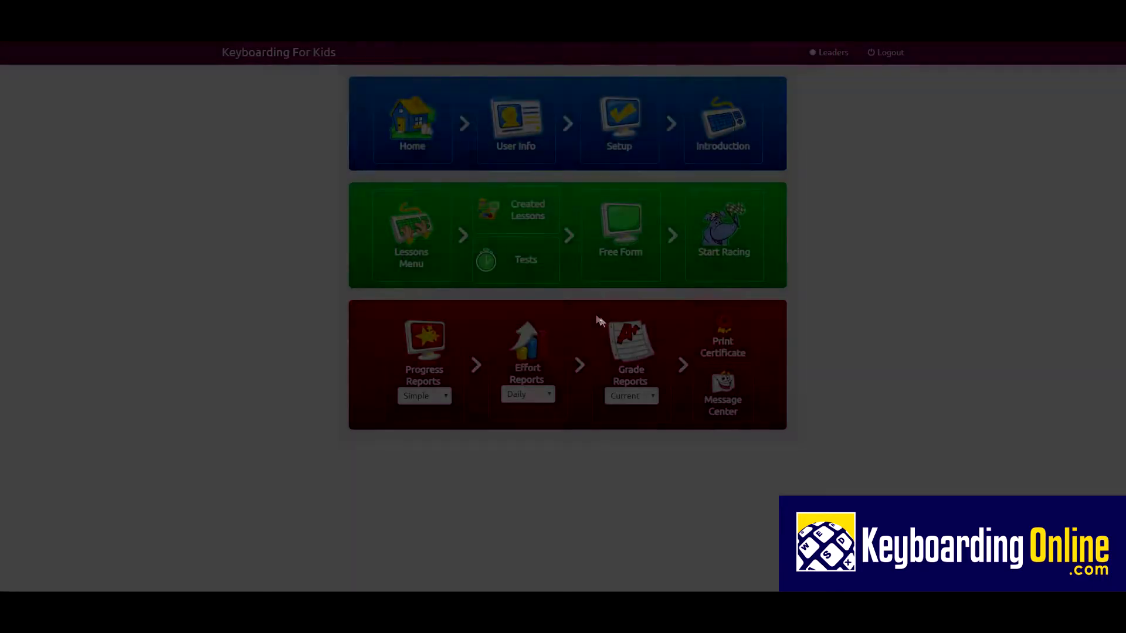
left_click(632, 139)
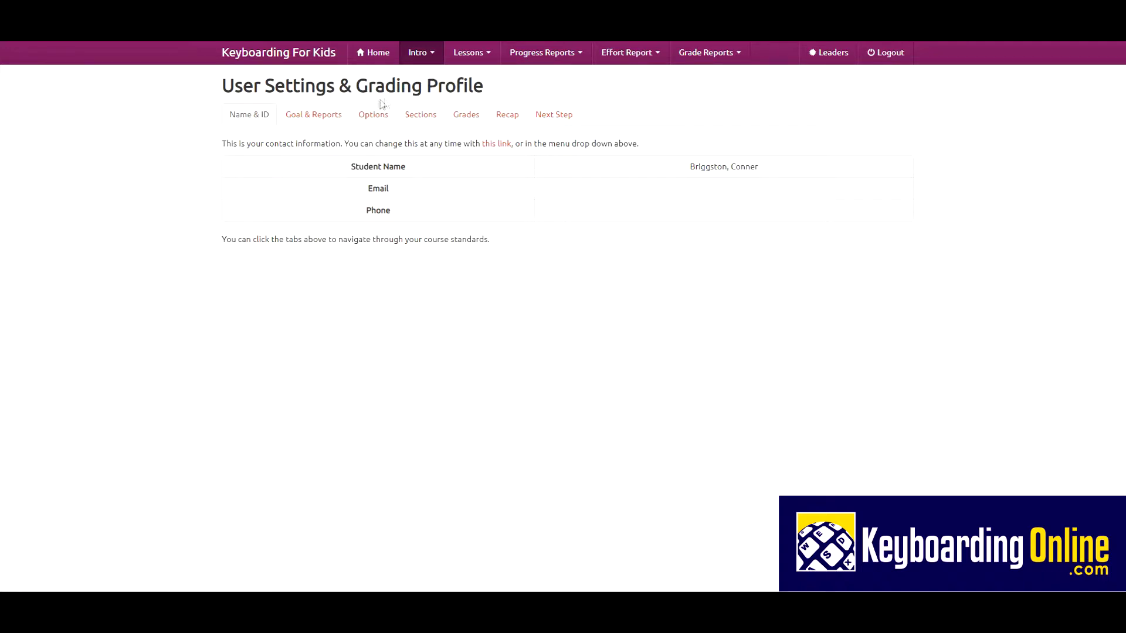
left_click(316, 117)
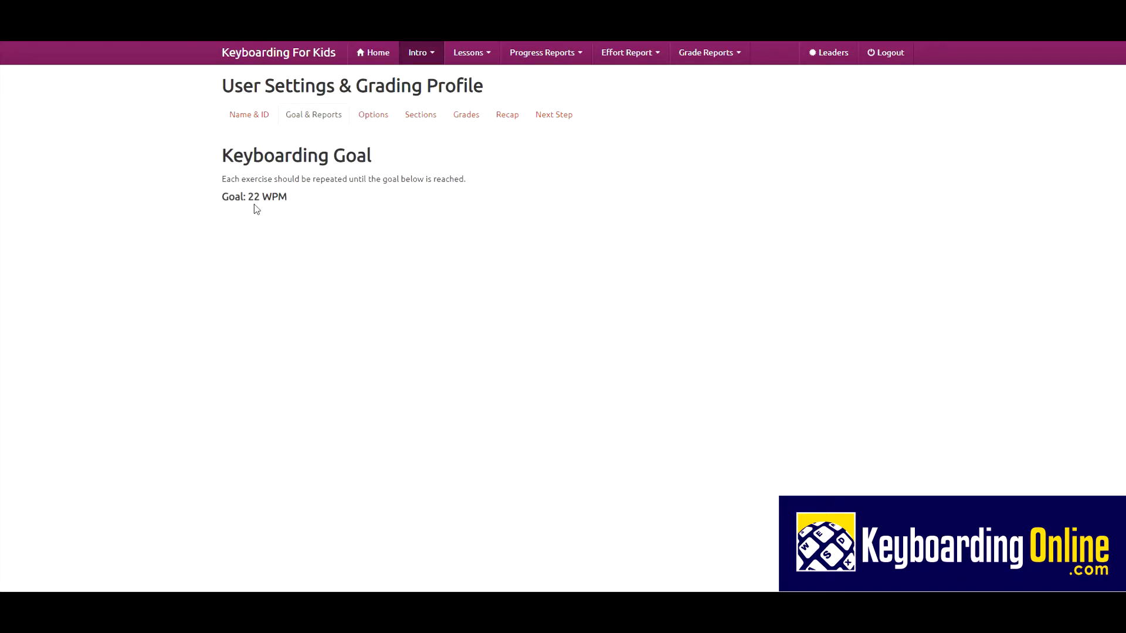
left_click(376, 115)
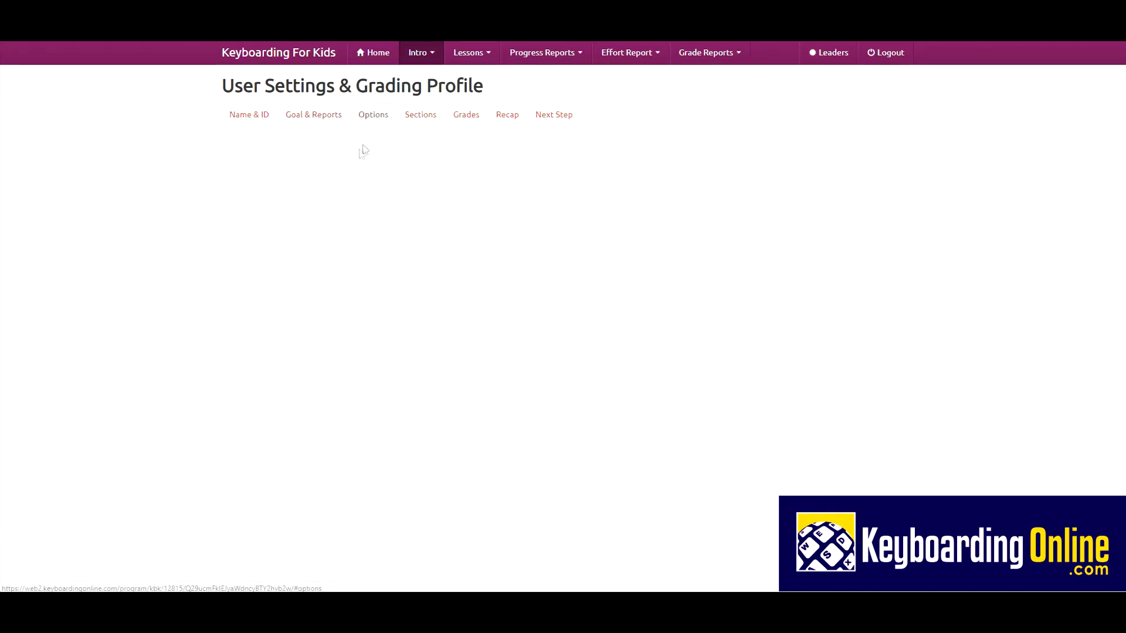
left_click(429, 121)
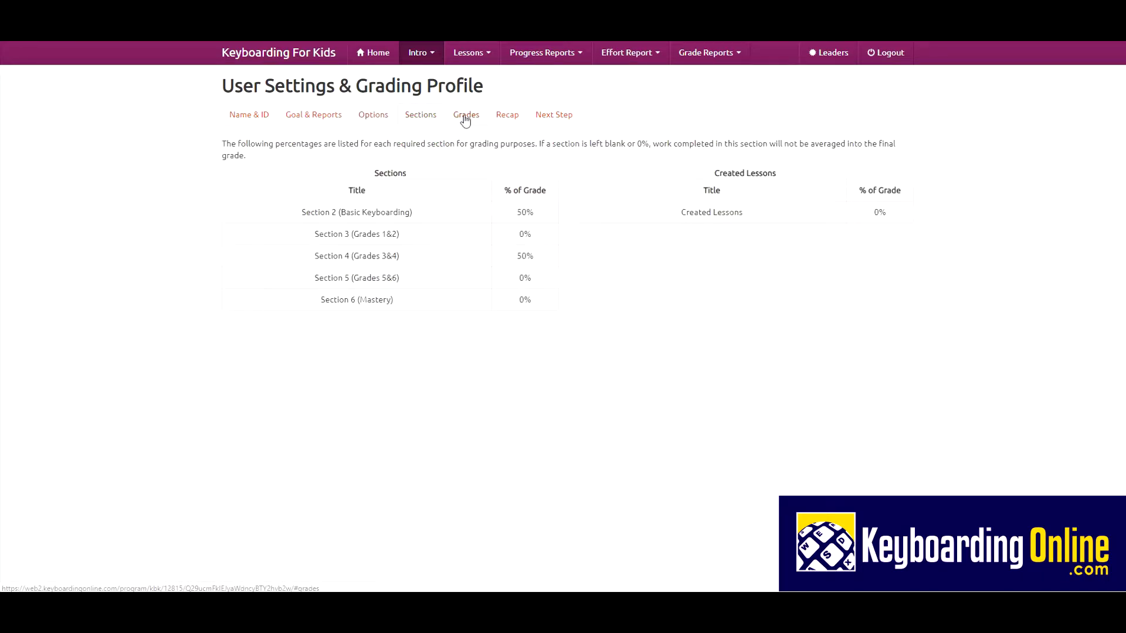
left_click(465, 117)
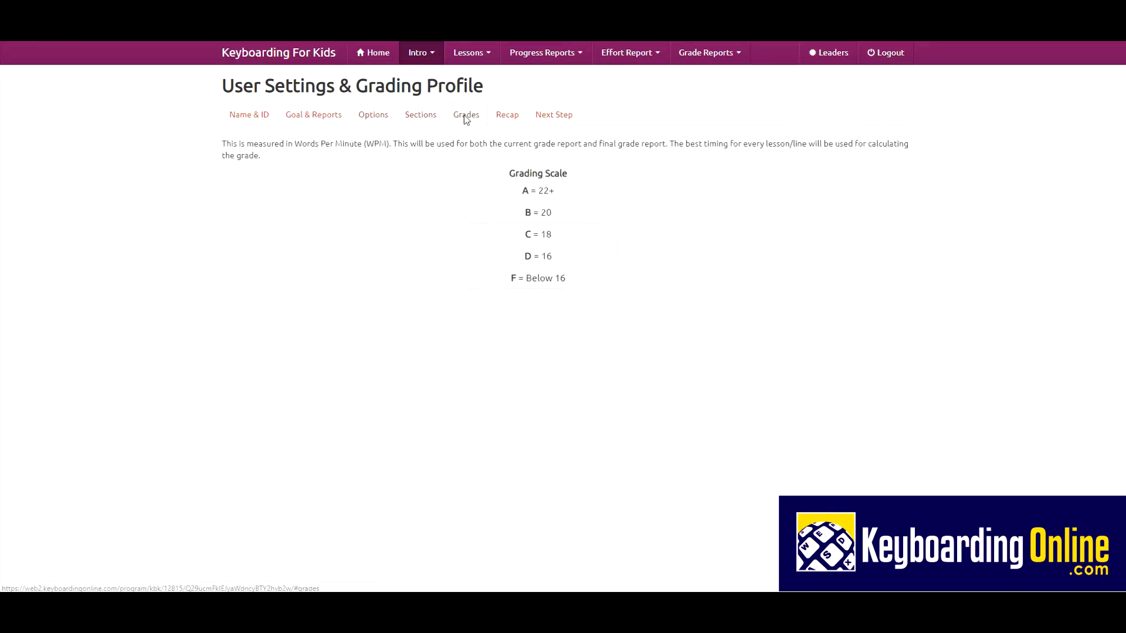
left_click(377, 55)
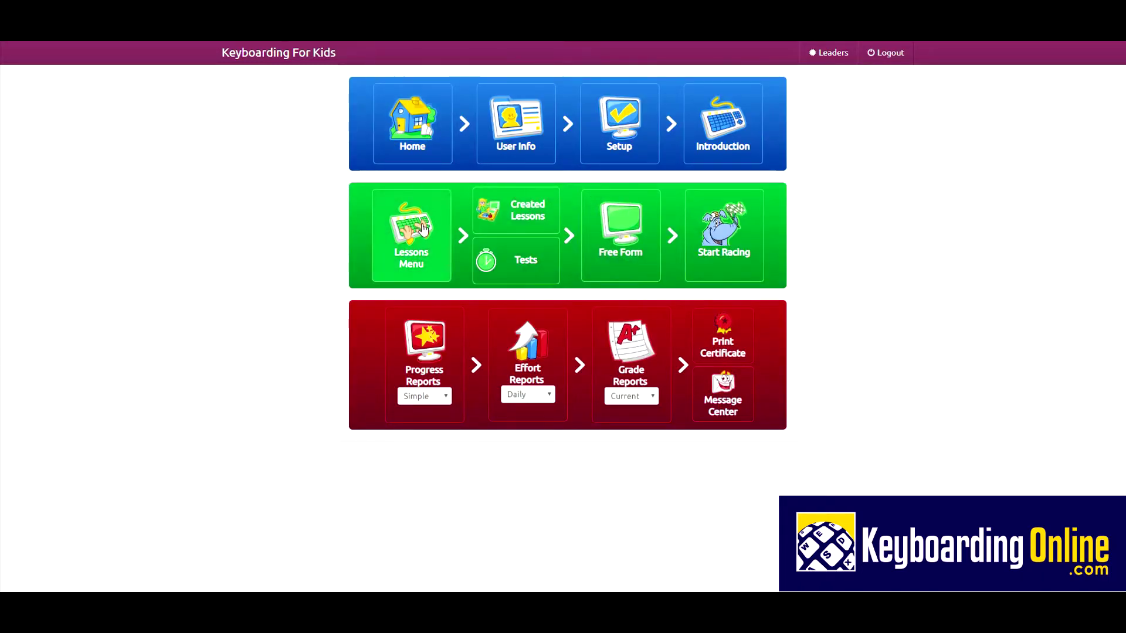
Step: Open Lesson 1 Home Row, dismiss the Blackout Timing note, and enlarge the practice text font
left_click(423, 228)
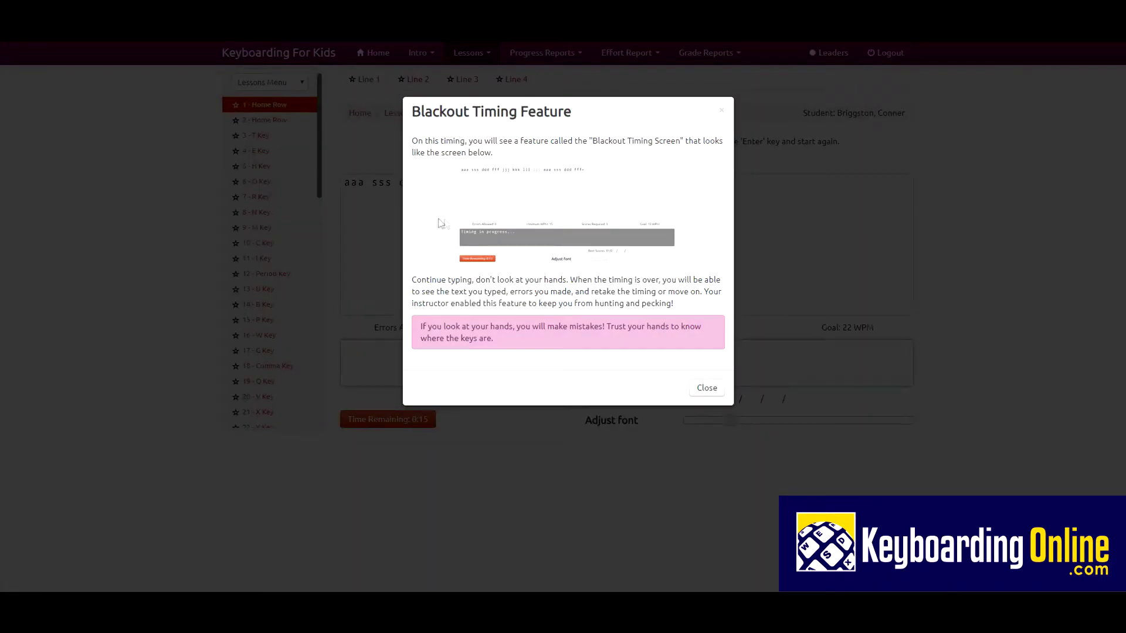
left_click(706, 388)
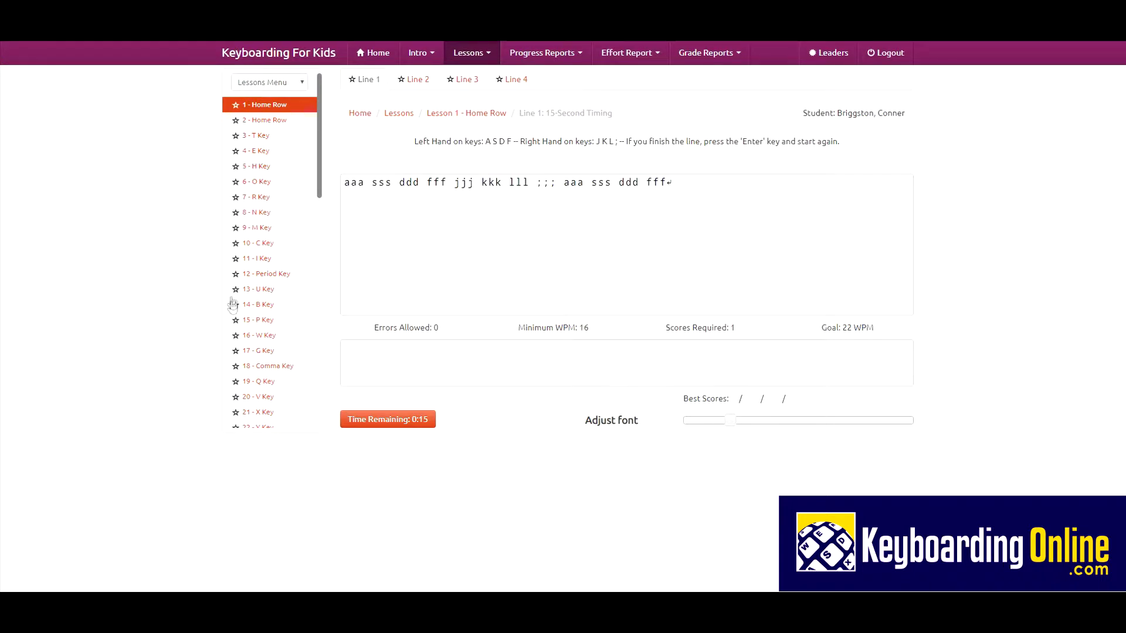
mouse_move(321, 197)
left_mouse_down()
mouse_move(314, 365)
mouse_move(311, 195)
left_mouse_up()
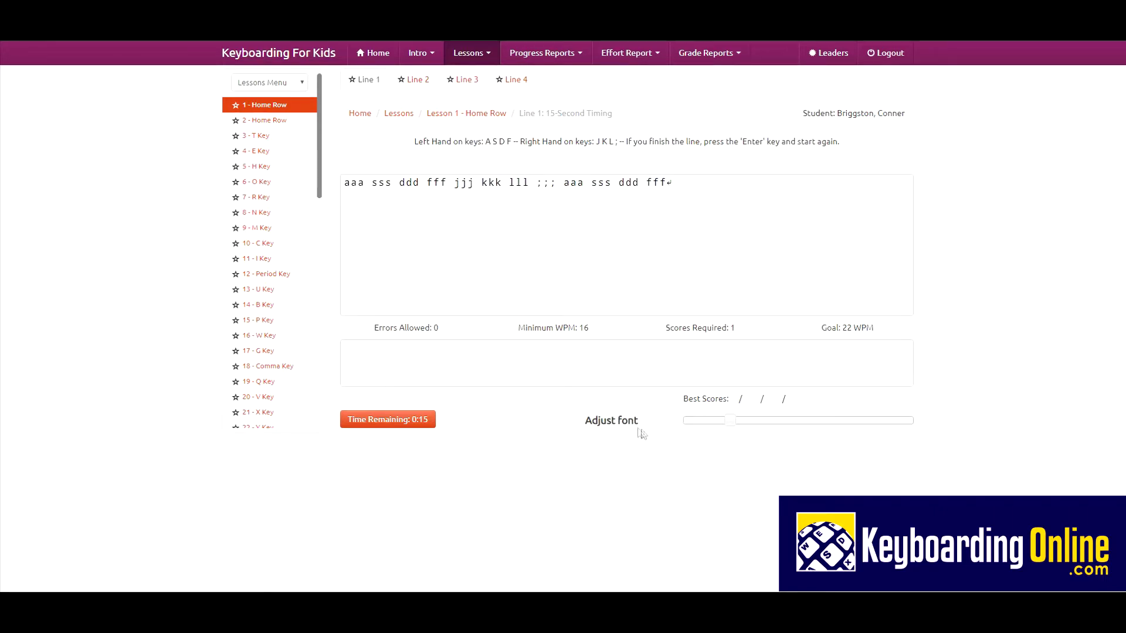
left_click_drag(731, 422, 914, 436)
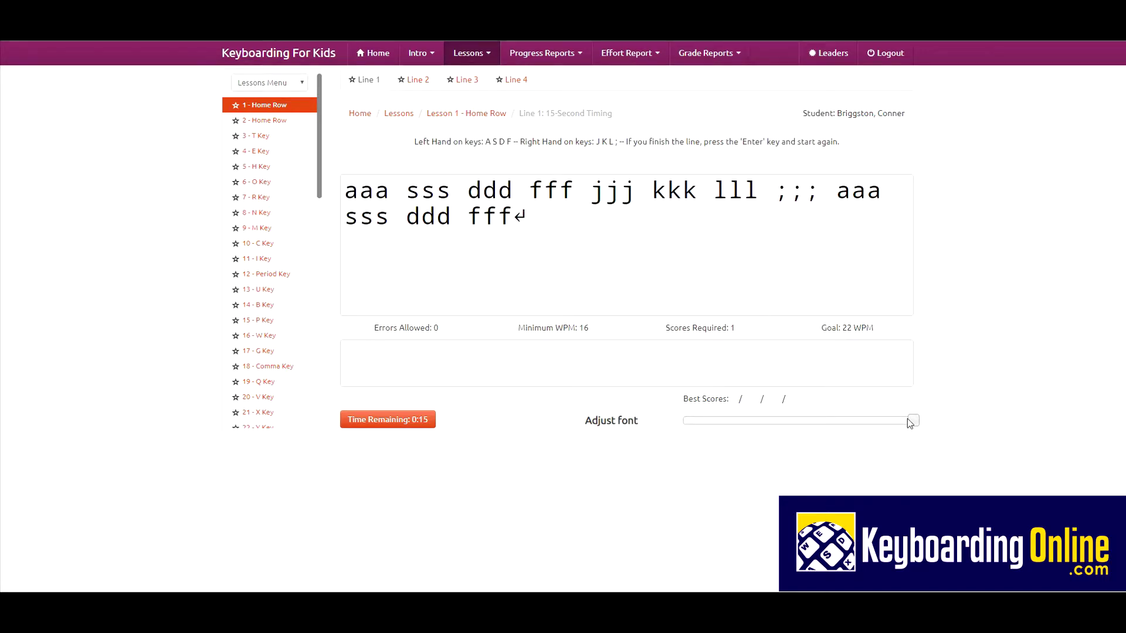
Step: Type the Line 1 drill until time runs out, scoring 36 WPM with 0 errors, and close the goal message
left_click(345, 352)
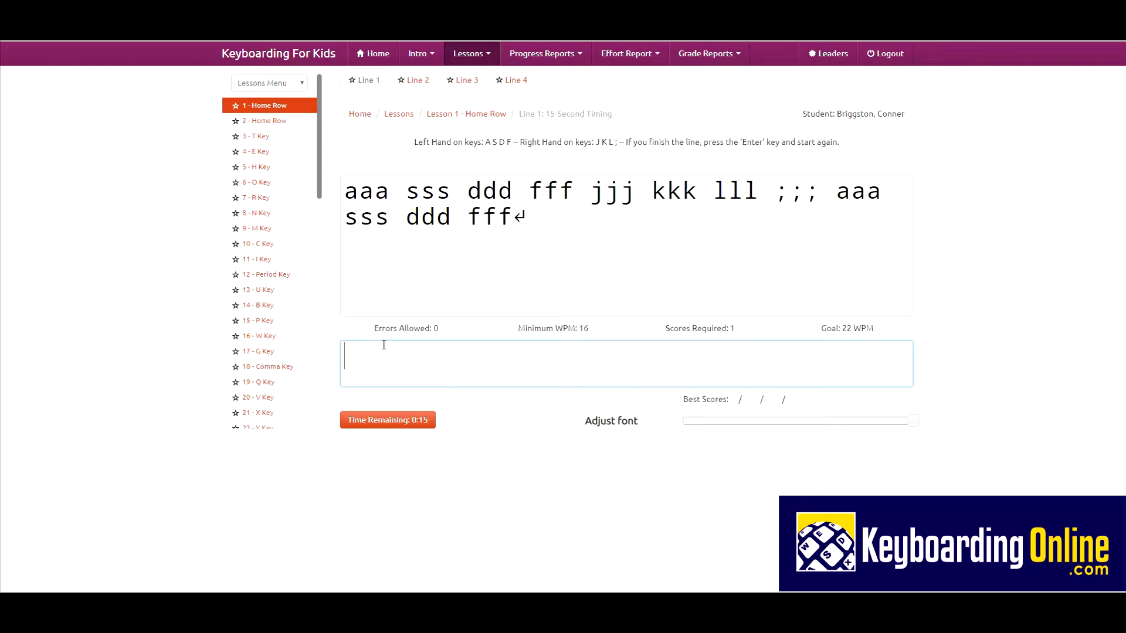
type("a")
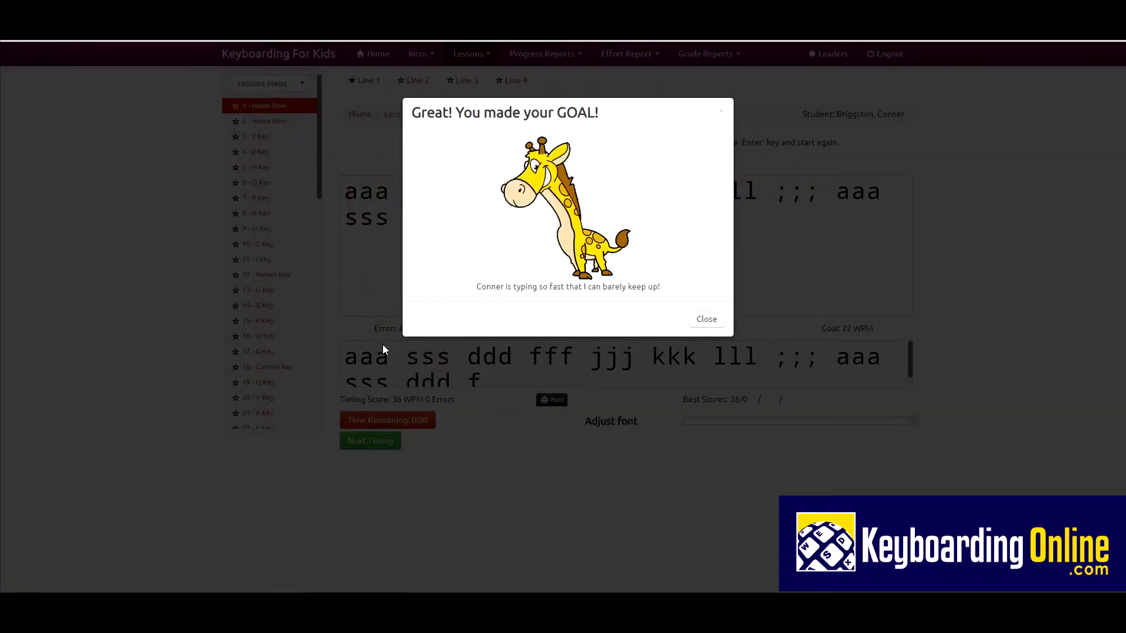
left_click(382, 345)
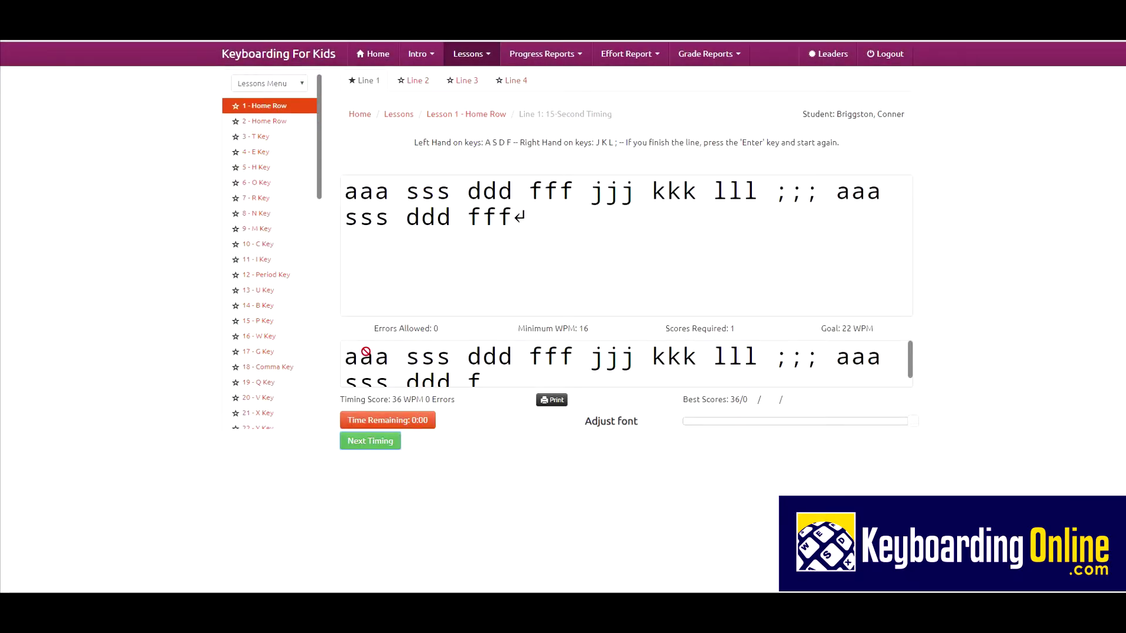
mouse_move(846, 329)
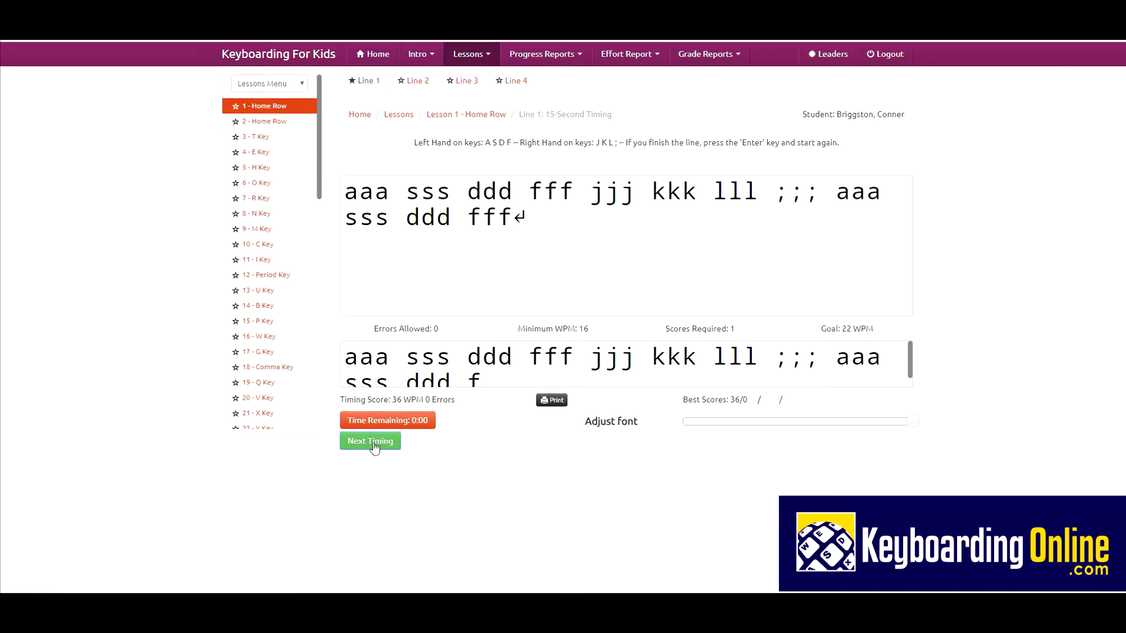
Step: Load the Line 2 timing, type its drill, and review the highlighted 44 WPM, 4-error result
left_click(417, 90)
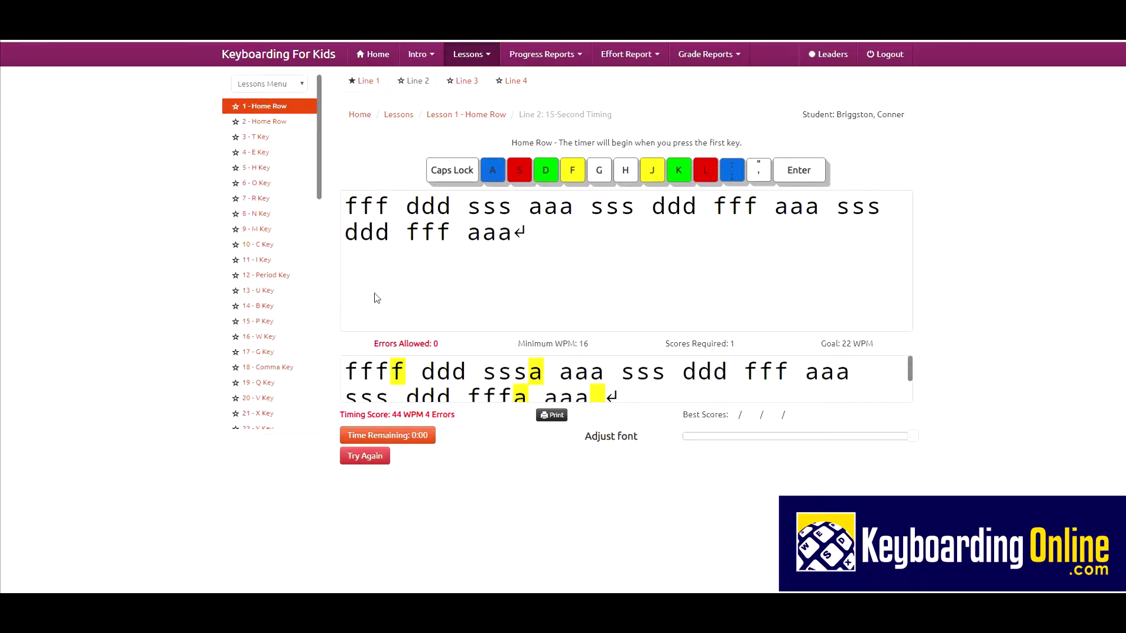
left_click(427, 376)
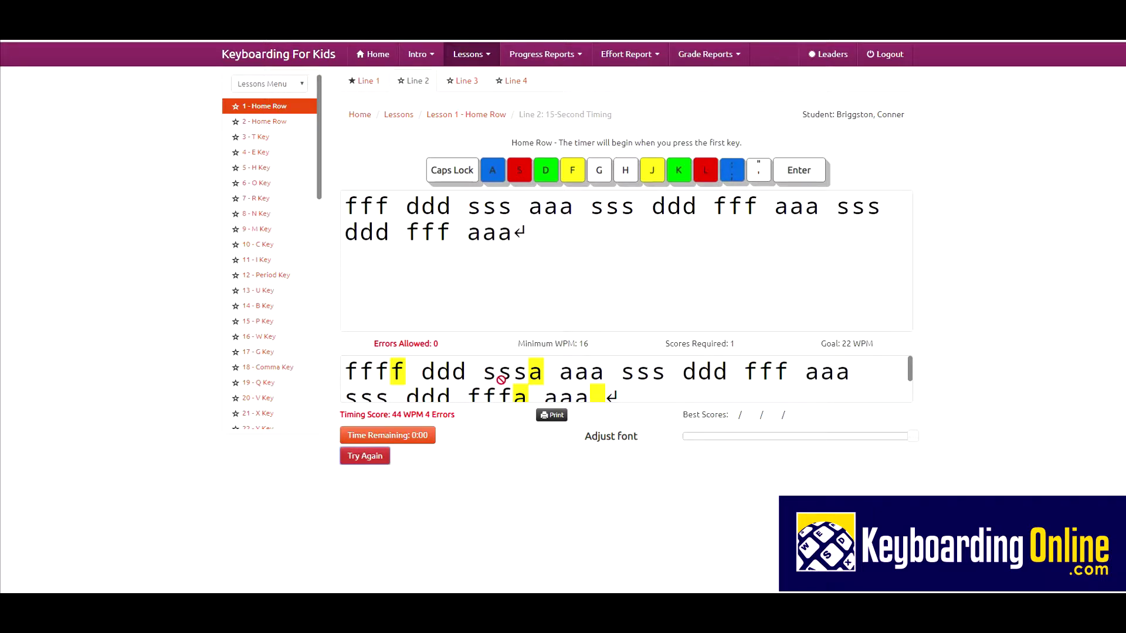
scroll(563, 378, "down", 1)
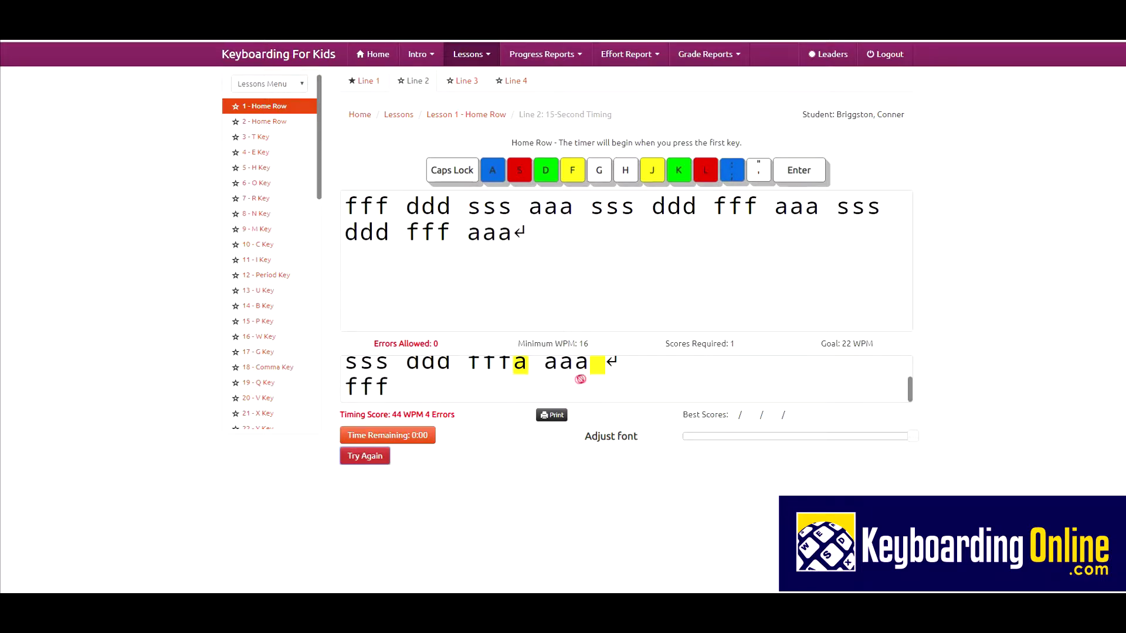
scroll(591, 378, "up", 1)
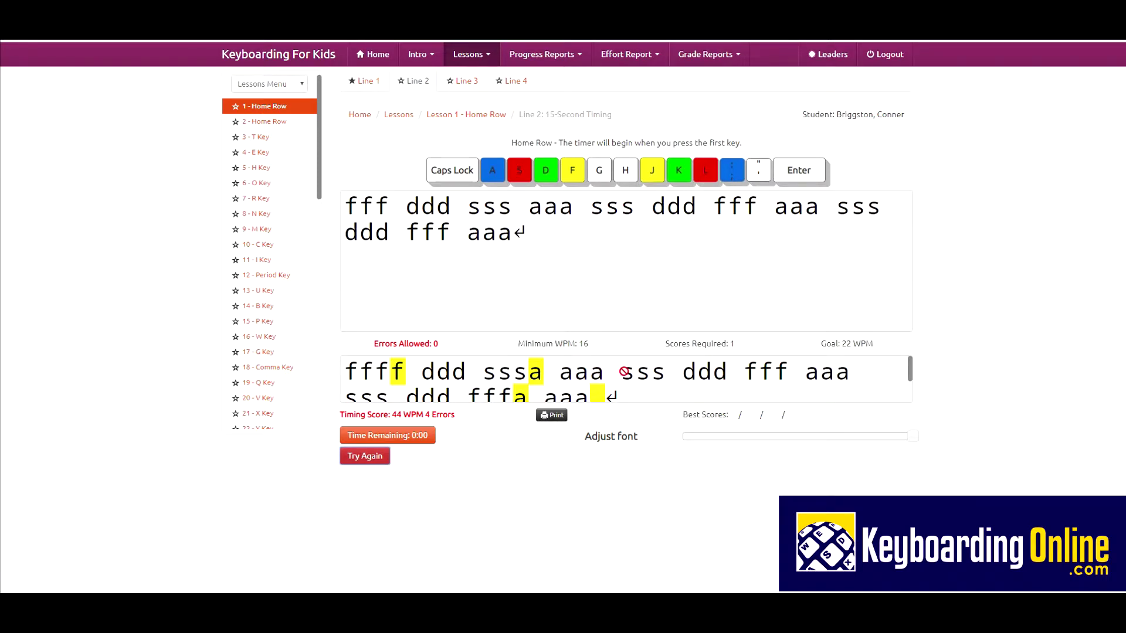
scroll(624, 371, "down", 1)
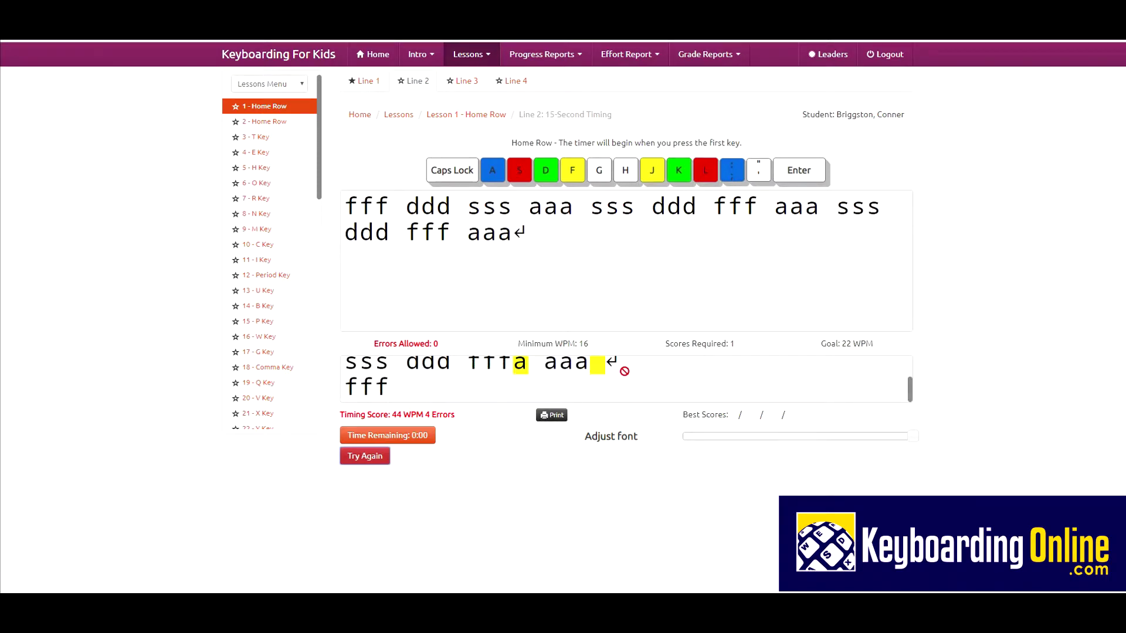
scroll(624, 370, "up", 1)
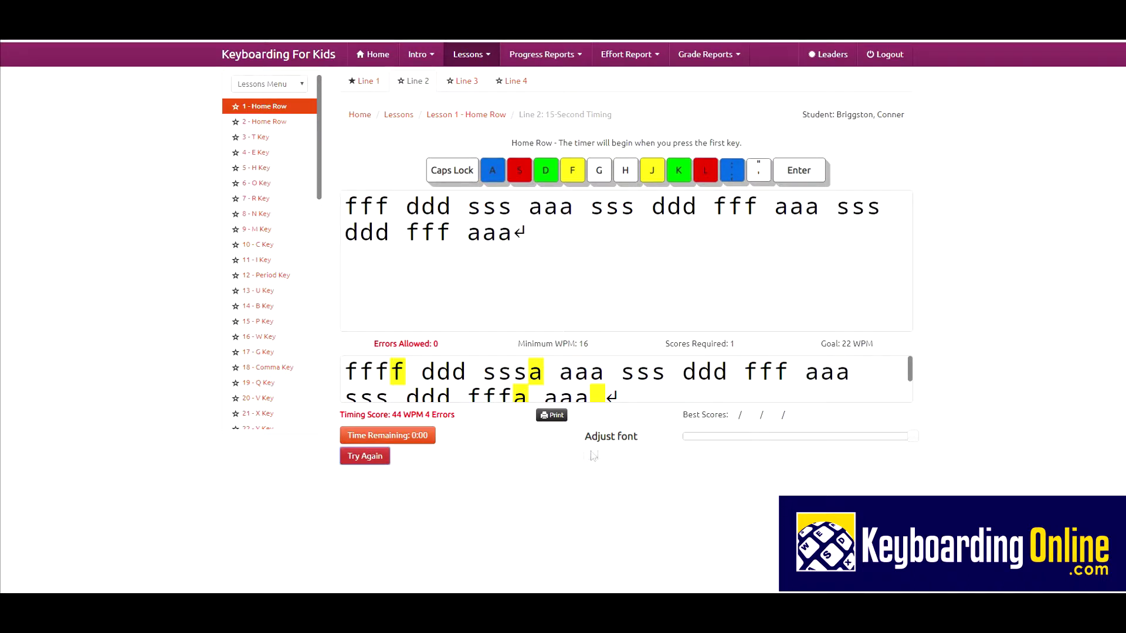
Step: Retry Line 2 for a 46 WPM, 0-error best score, and close the goal dialog
left_click(380, 437)
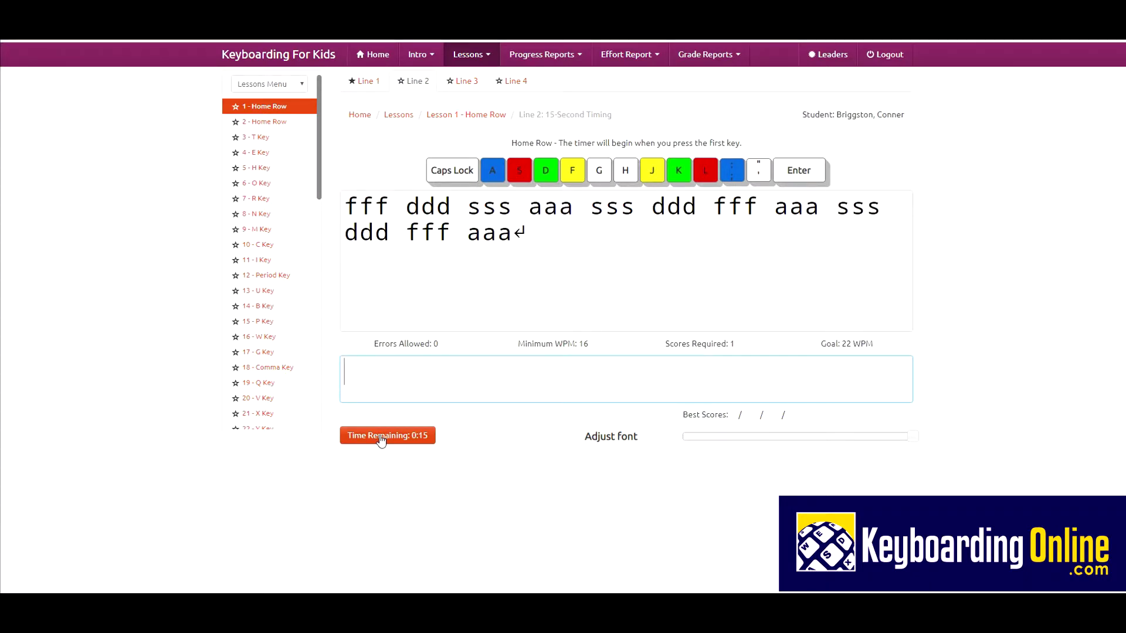
type("f")
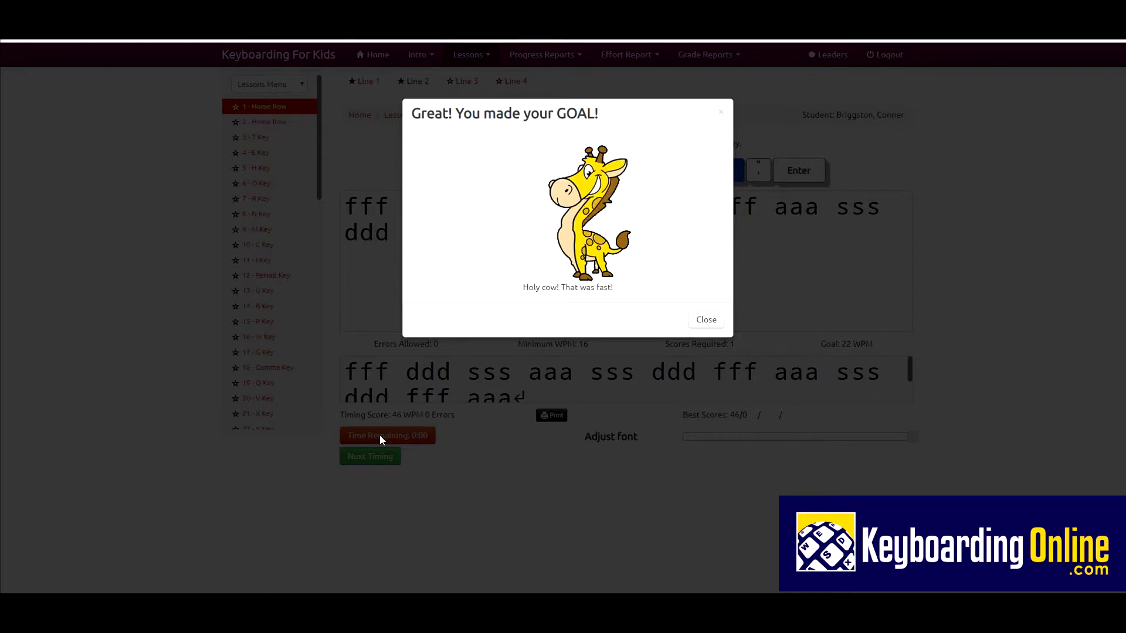
key("Escape")
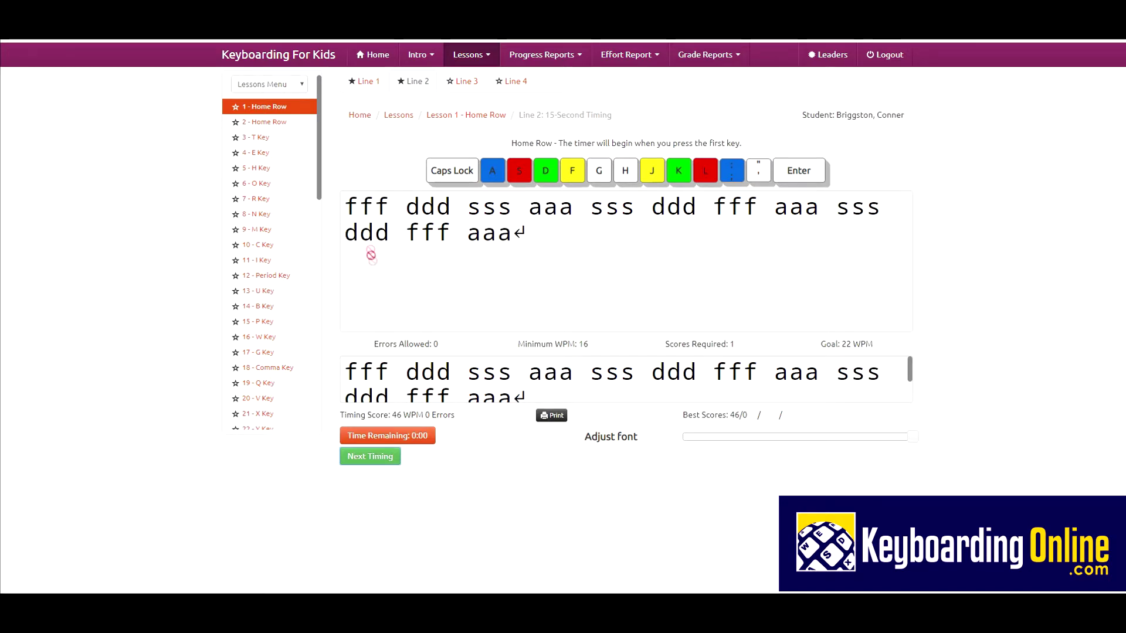
Step: Open the Lesson 1 Line 3 timing and start typing its jjj kkk lll drill
left_click(463, 82)
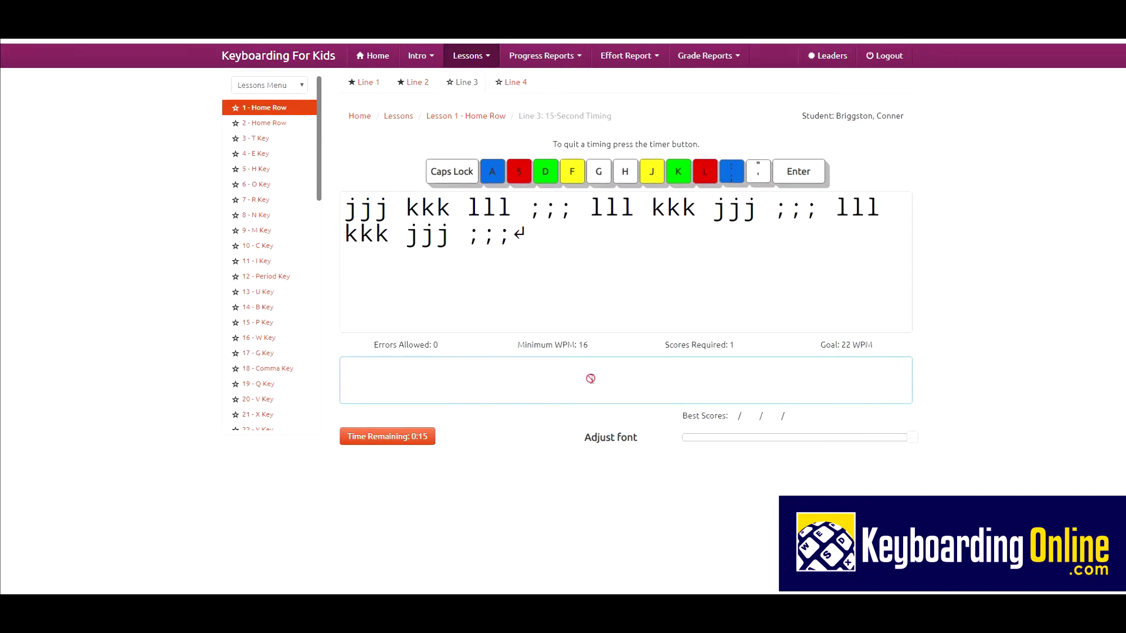
key("j")
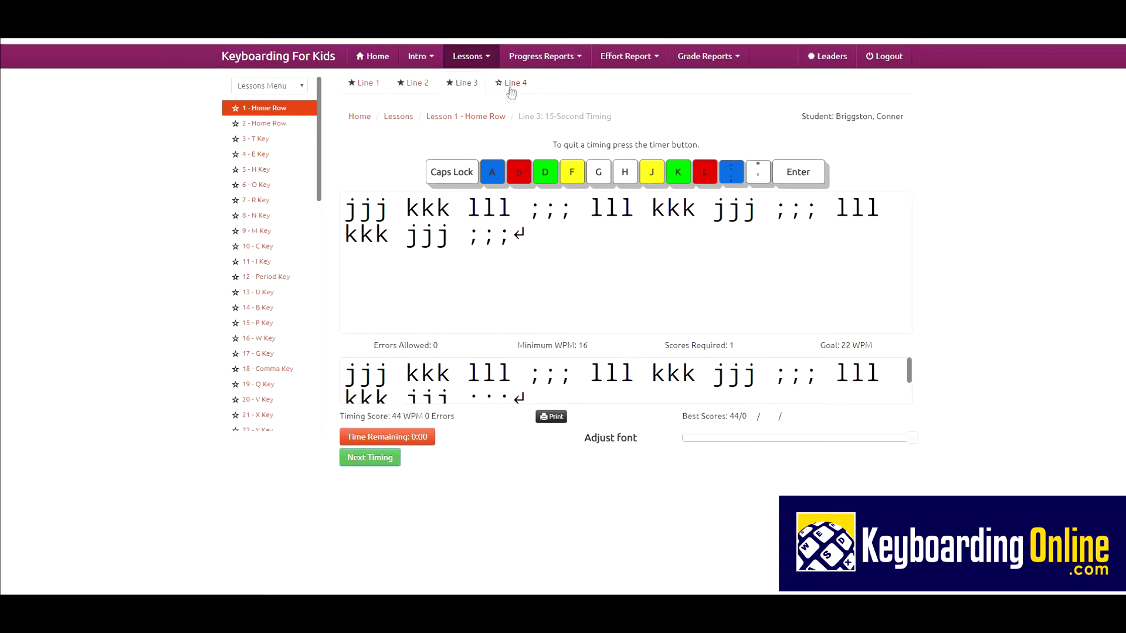
Step: Finish the Line 4 timing at 42 WPM with no errors, close the goal message, and open Progress Reports
left_click(382, 458)
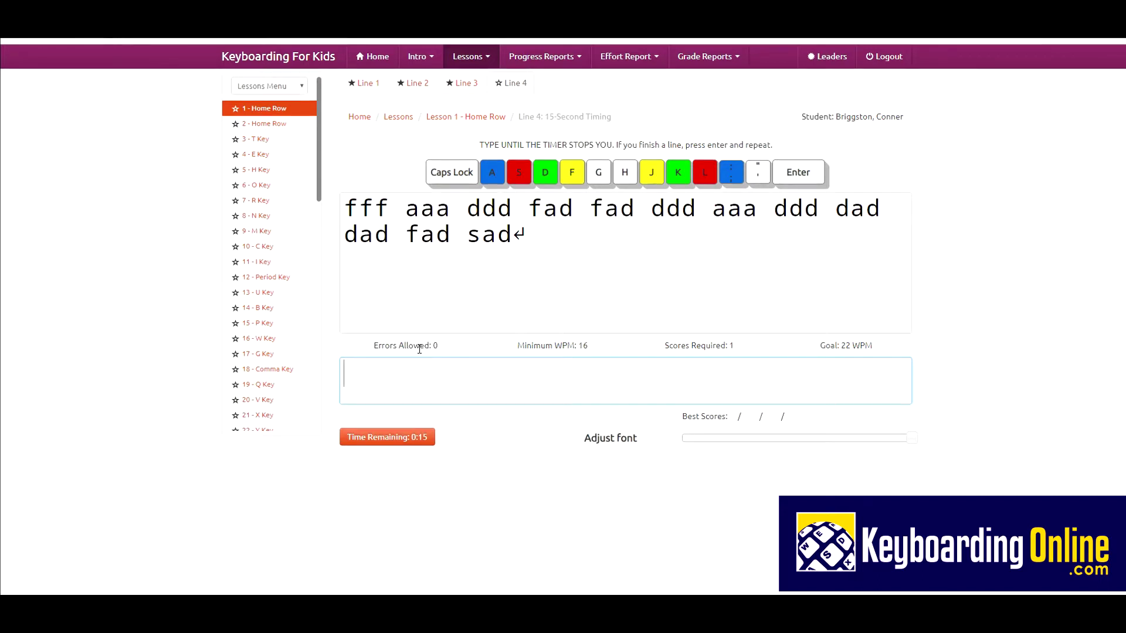
type("f")
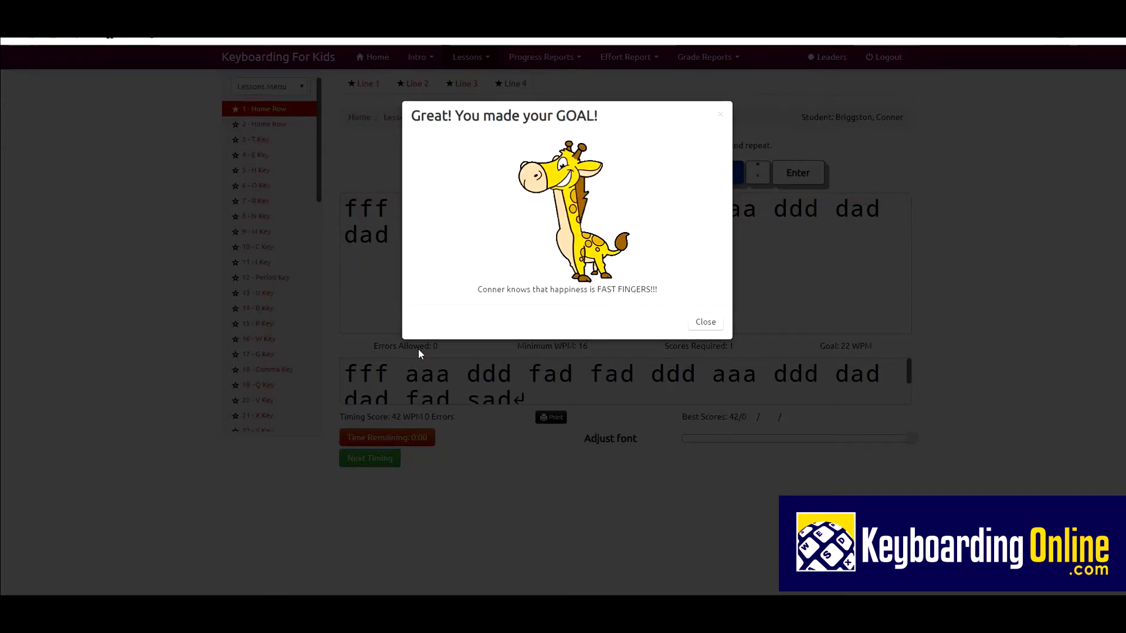
key("Escape")
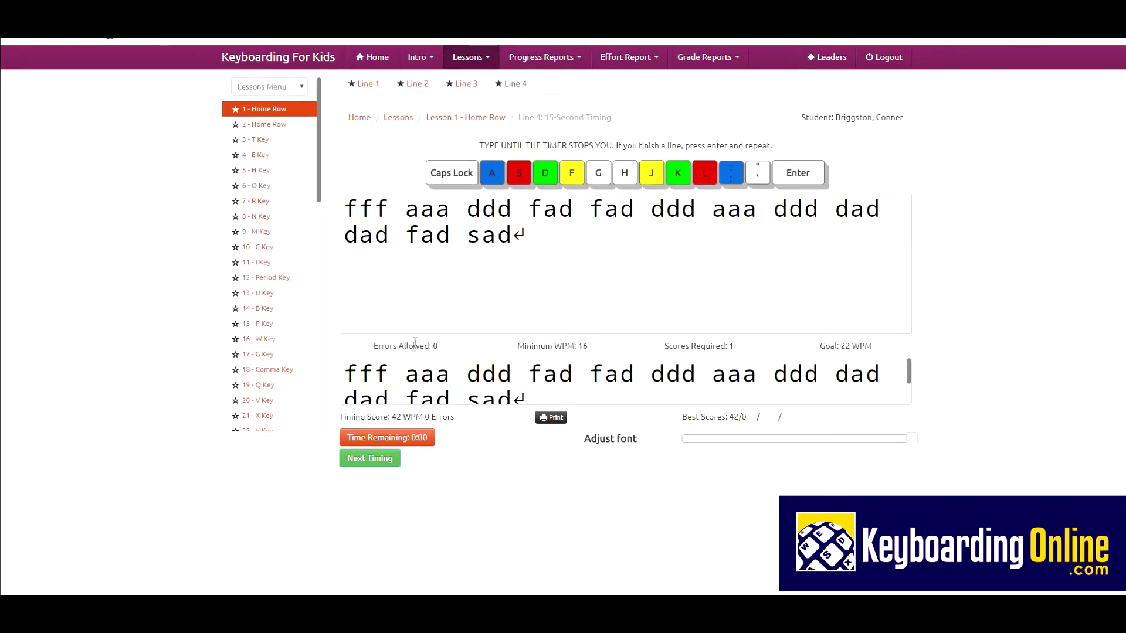
left_click(547, 59)
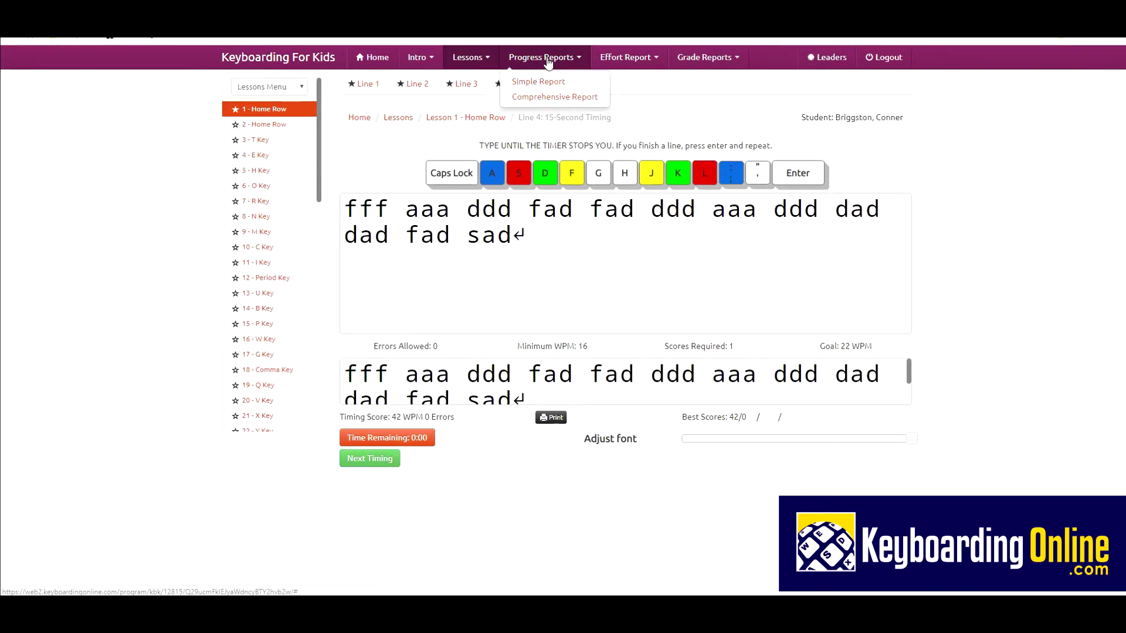
Step: Show the Simple Report listing Lesson 1 scores 36, 46, 44 and 42 WPM, averaging 42
left_click(538, 85)
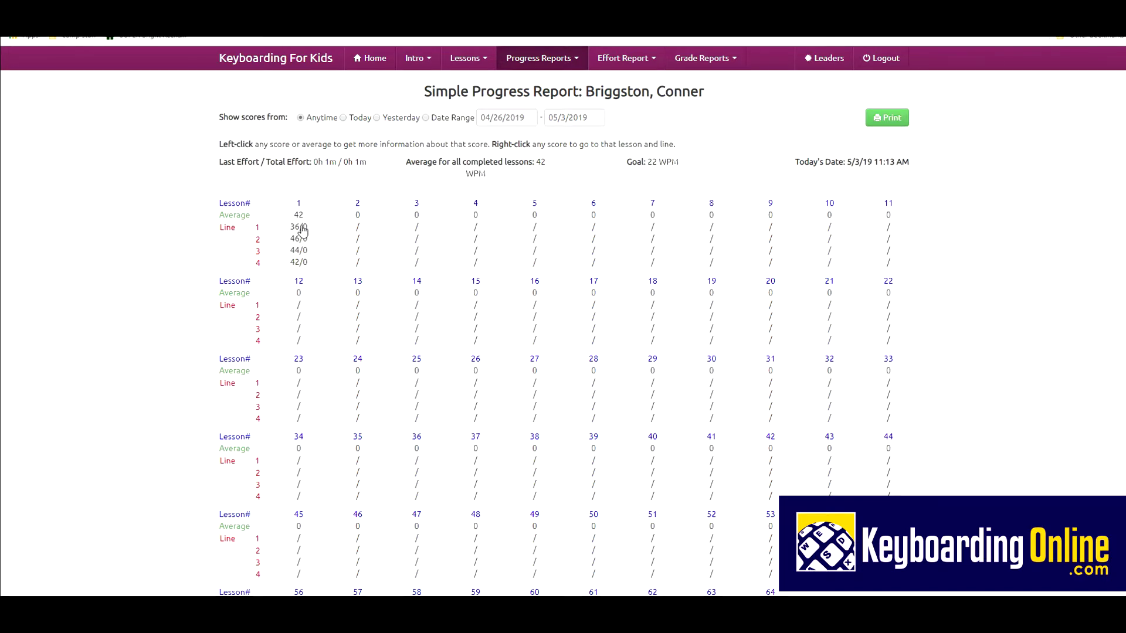
Step: Right-click report scores to jump to their lessons, ending on Lesson 5 H Key's Line 4 timing
right_click(300, 227)
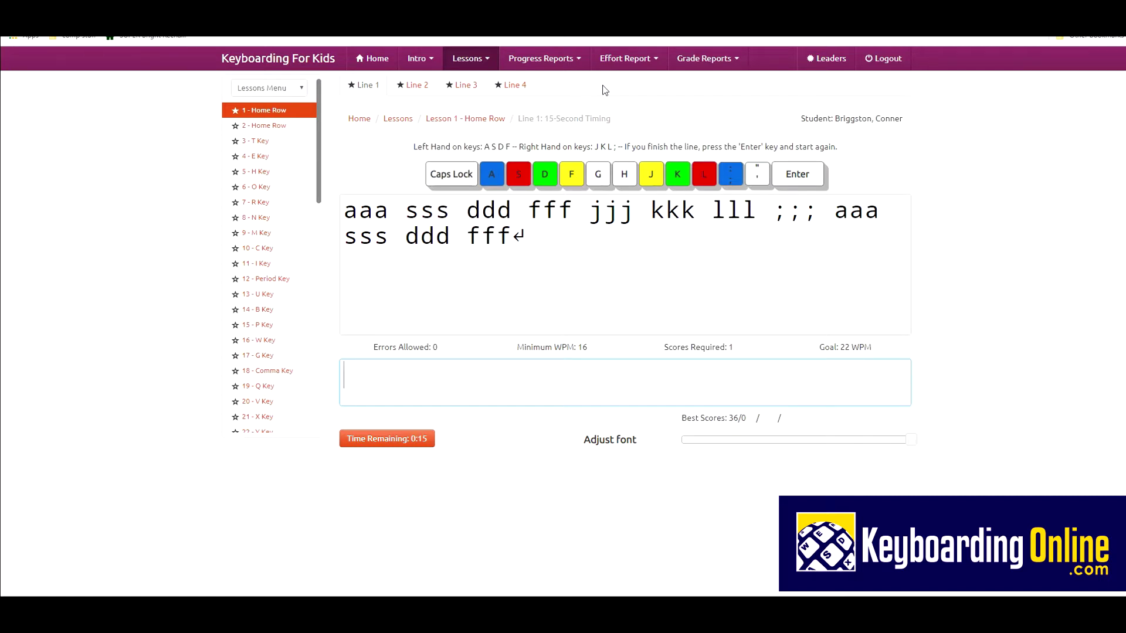
left_click(557, 61)
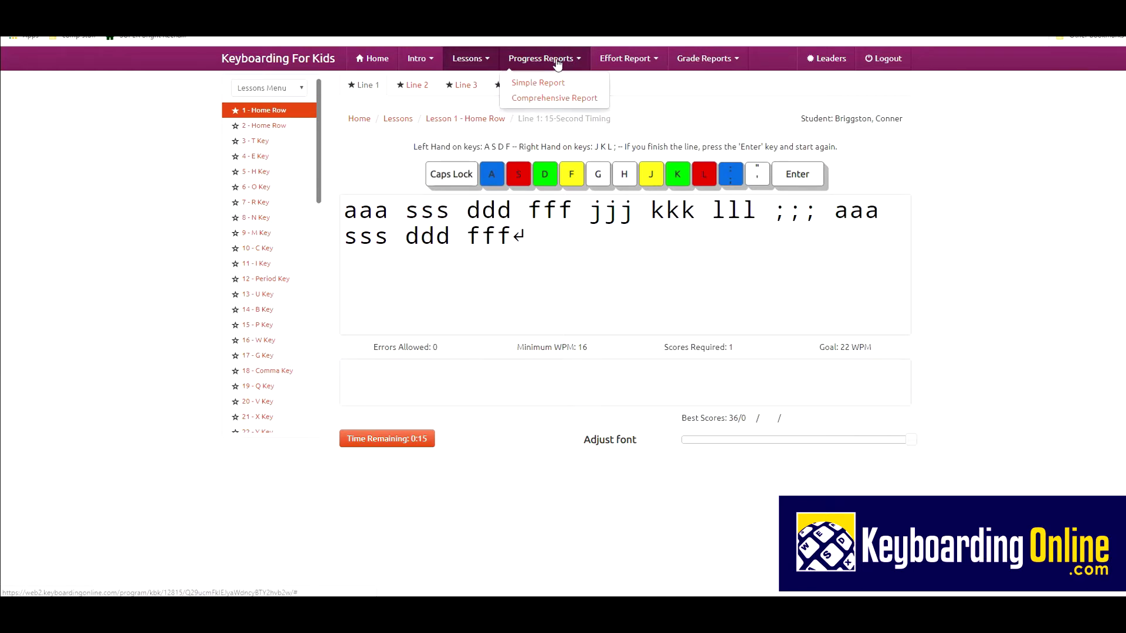
left_click(551, 88)
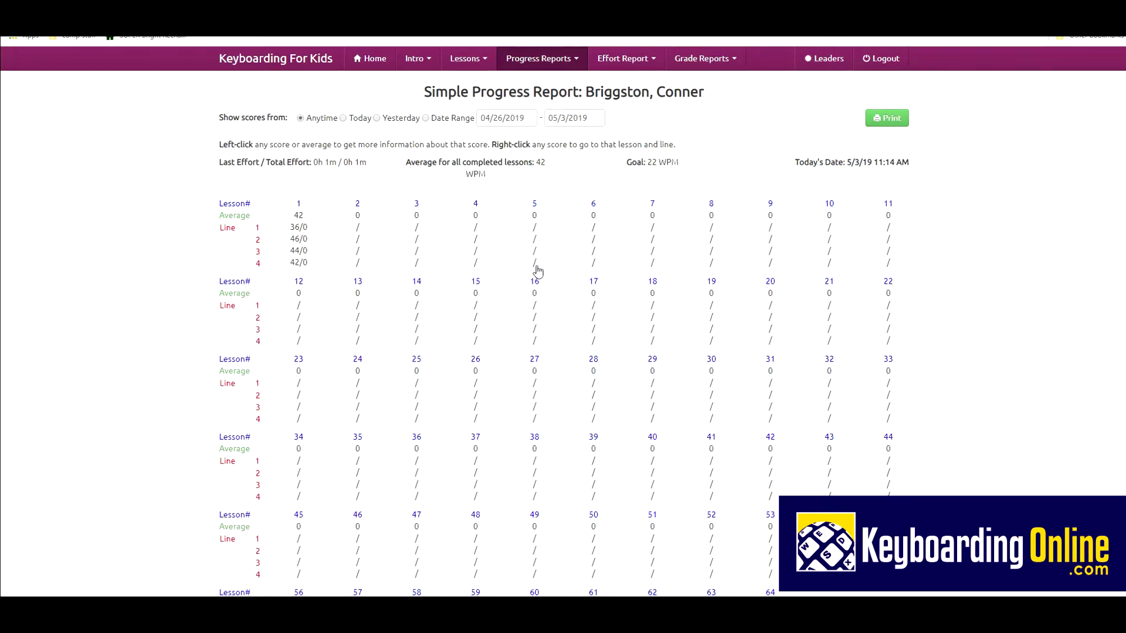
right_click(534, 263)
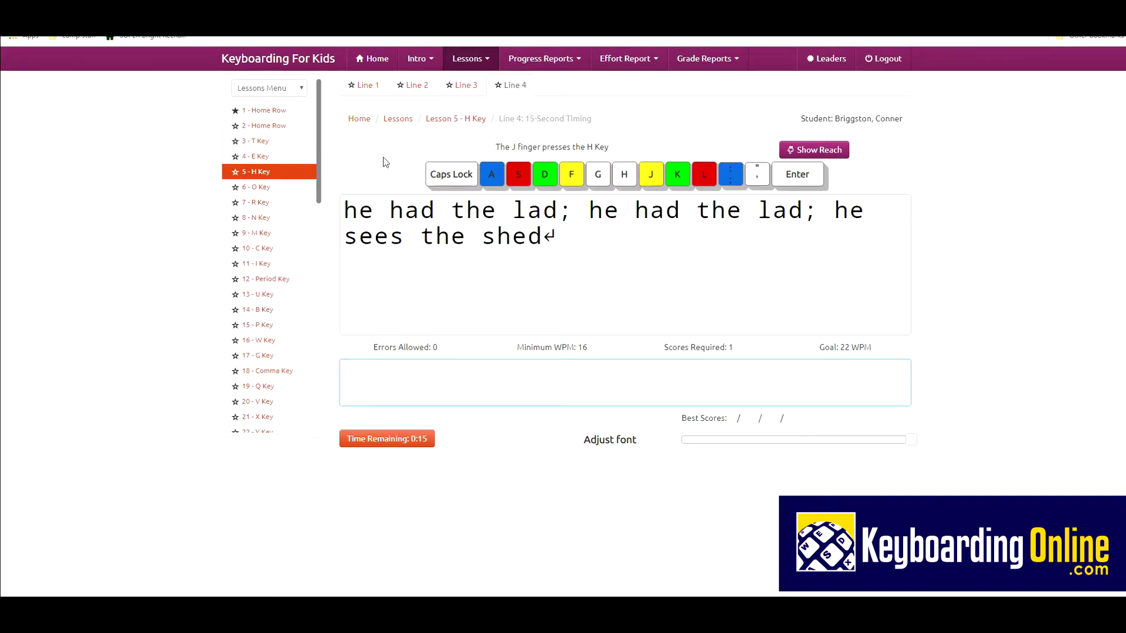
Step: Open Lesson 6 O Key's Line 1 timing and show the finger reach to the O key
left_click(263, 188)
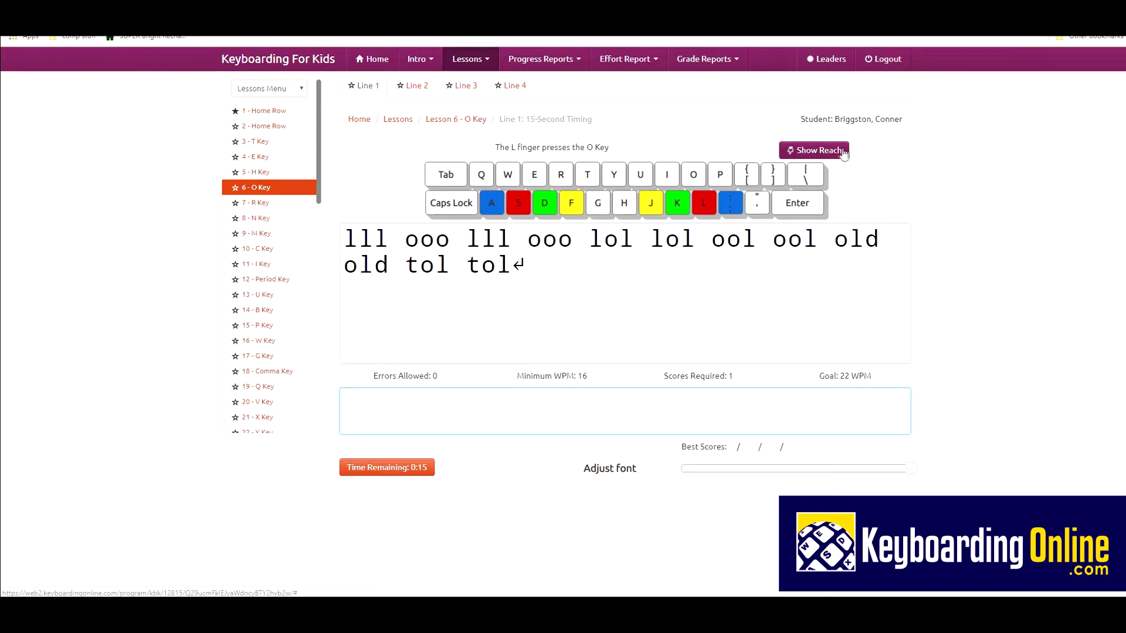
left_click(819, 153)
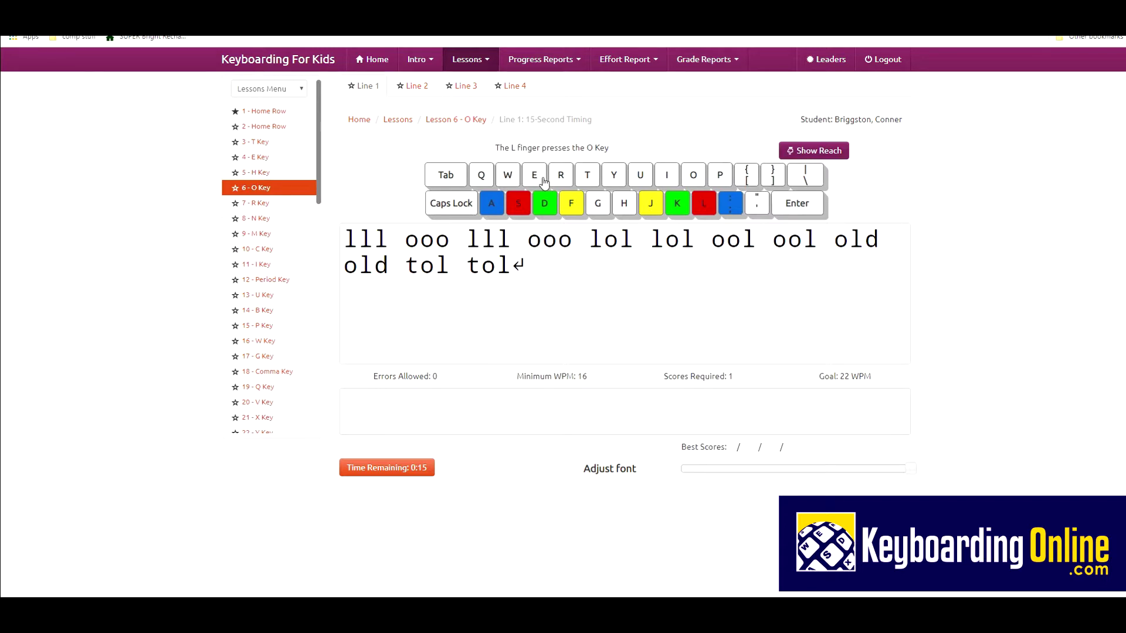
left_click(536, 176)
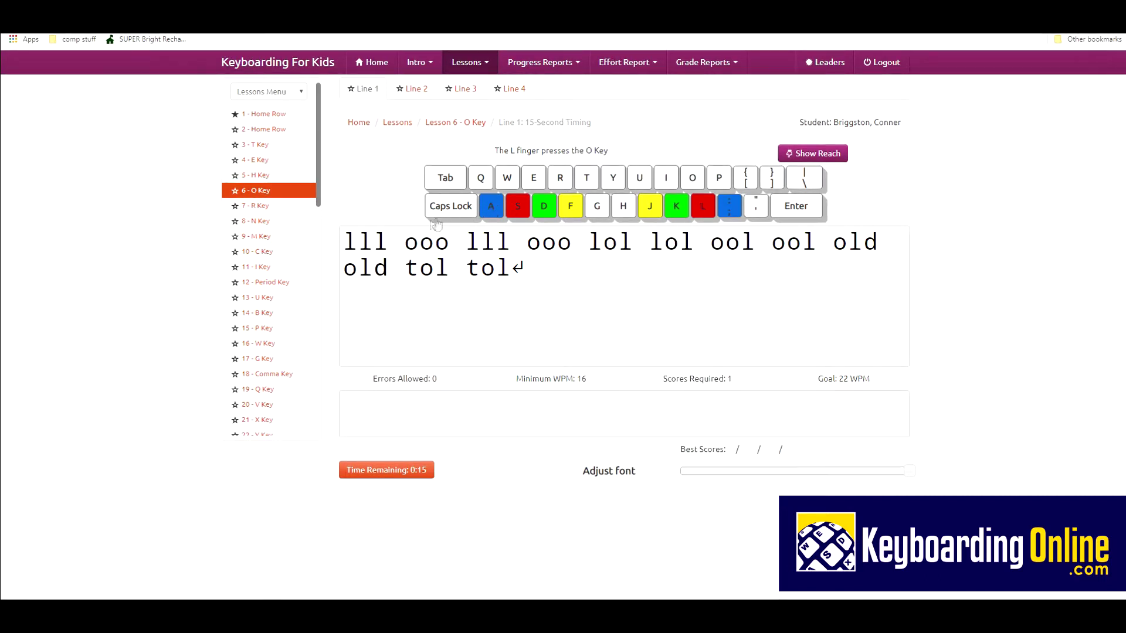
Step: Try selecting the practice text and pasting with Ctrl+V in the typing box, triggering the No Cheating! warning
left_click_drag(366, 236, 593, 259)
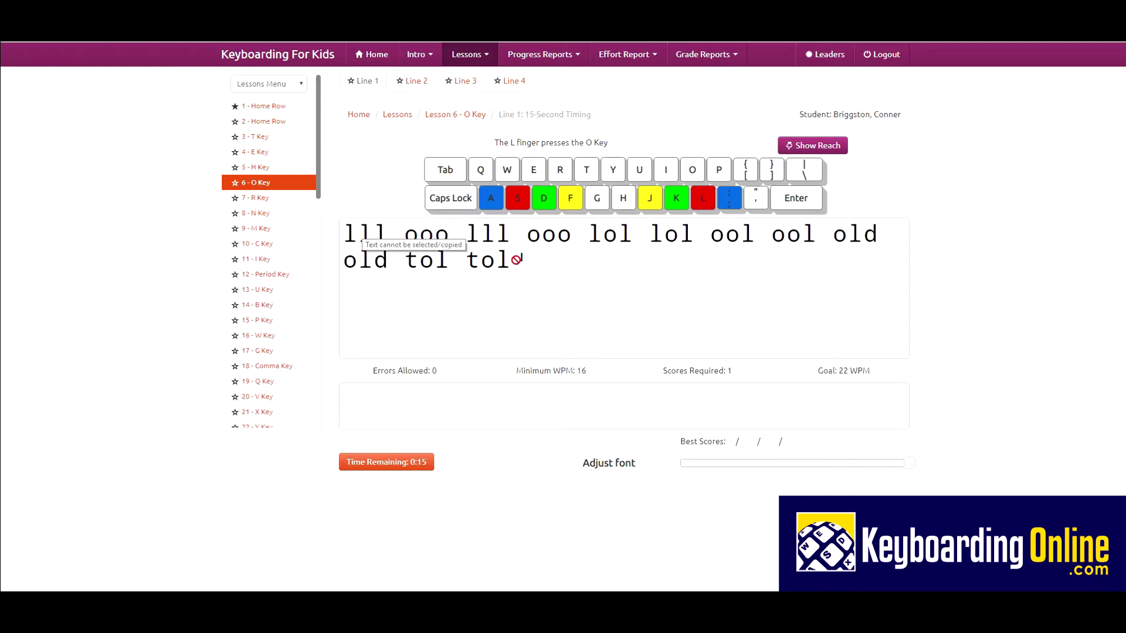
left_click(350, 399)
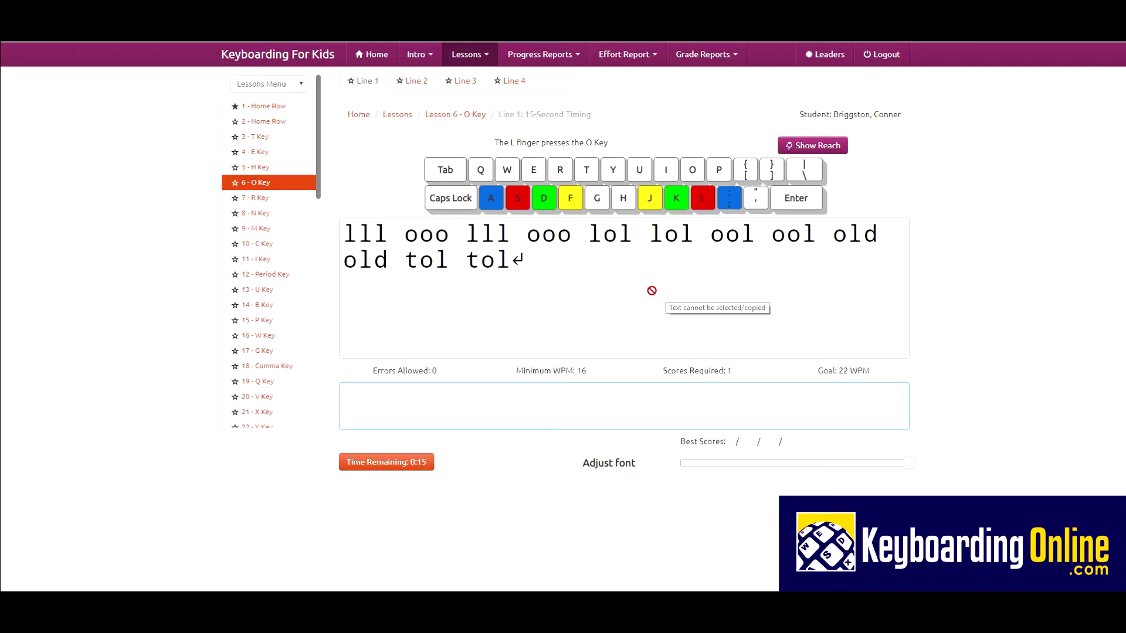
key("ctrl+v")
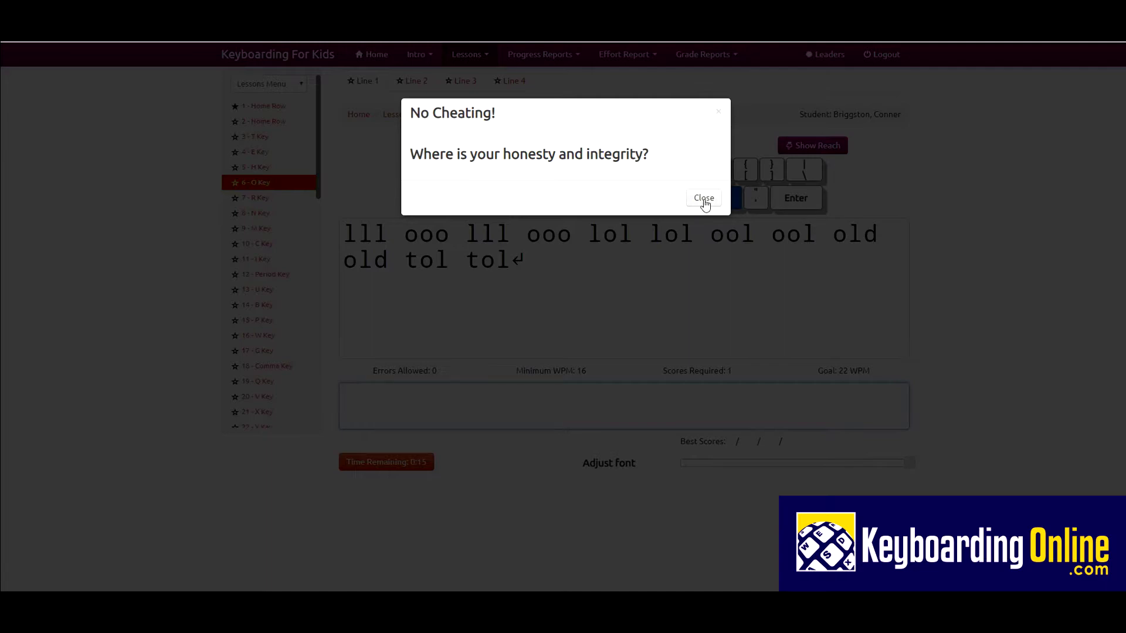
Step: Close the No Cheating! warning and log the student out to the Class List
left_click(704, 199)
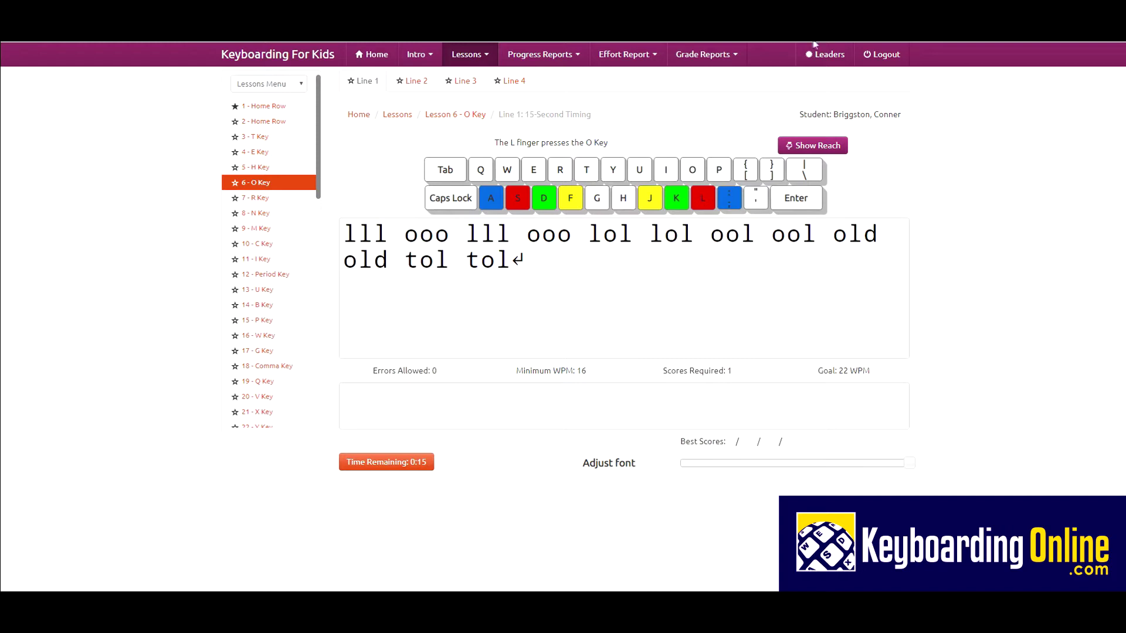
left_click(879, 57)
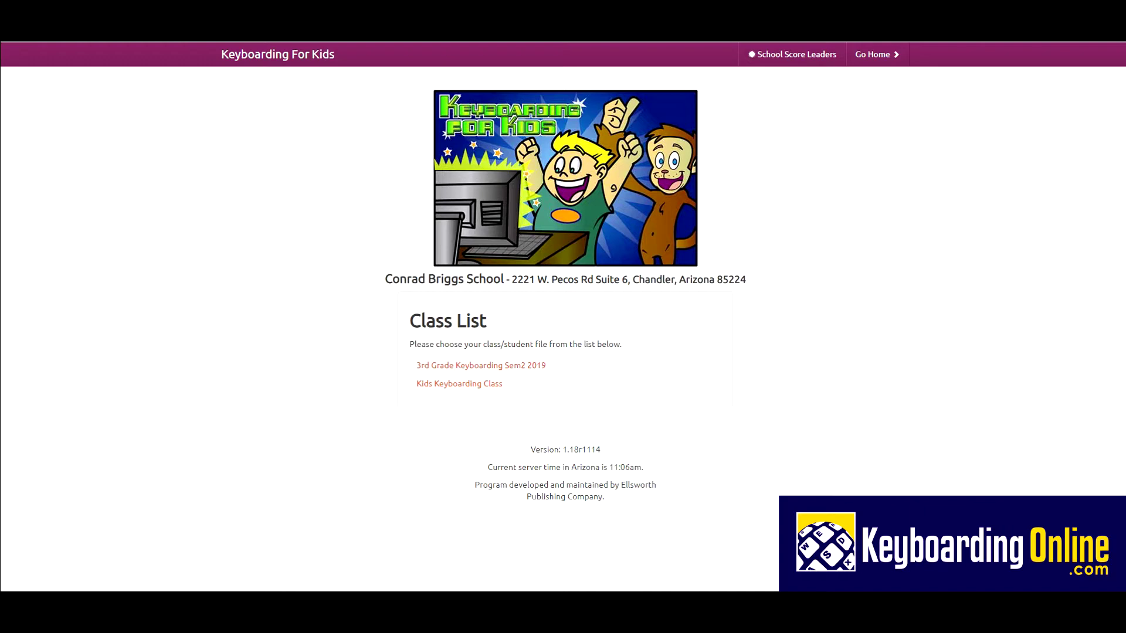
Step: Load the keyboardingonline.com homepage and log in to the licensed site's software programs and eBooks page
type("key")
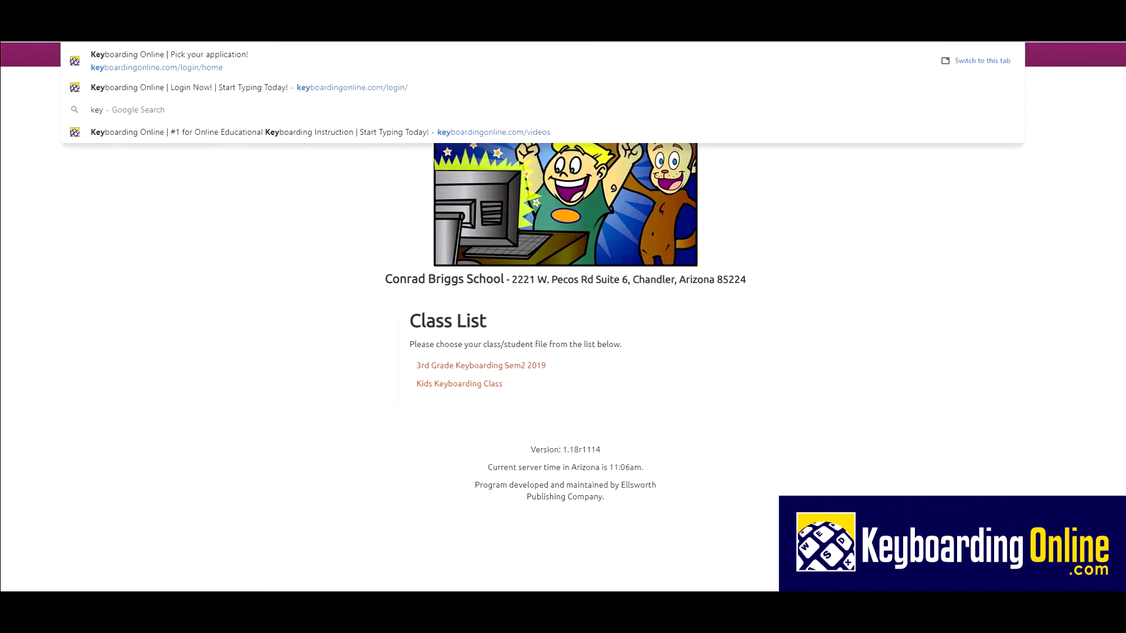
key("Return")
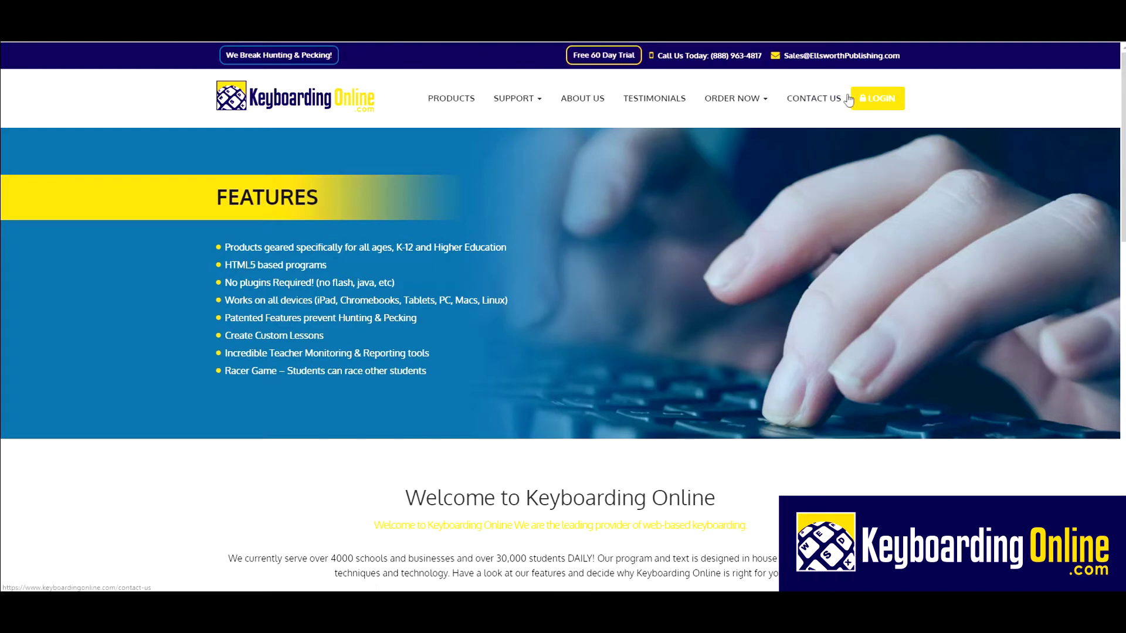
left_click(871, 100)
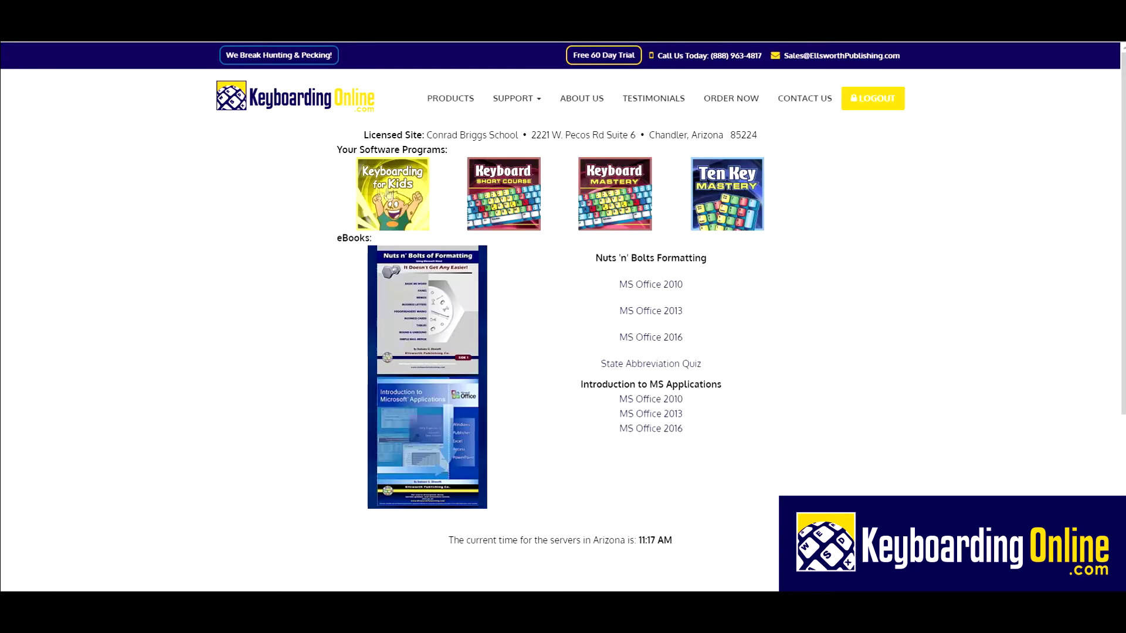
Step: Log out, then sign back in with the Teacher role using the administrator login and password
left_click(877, 108)
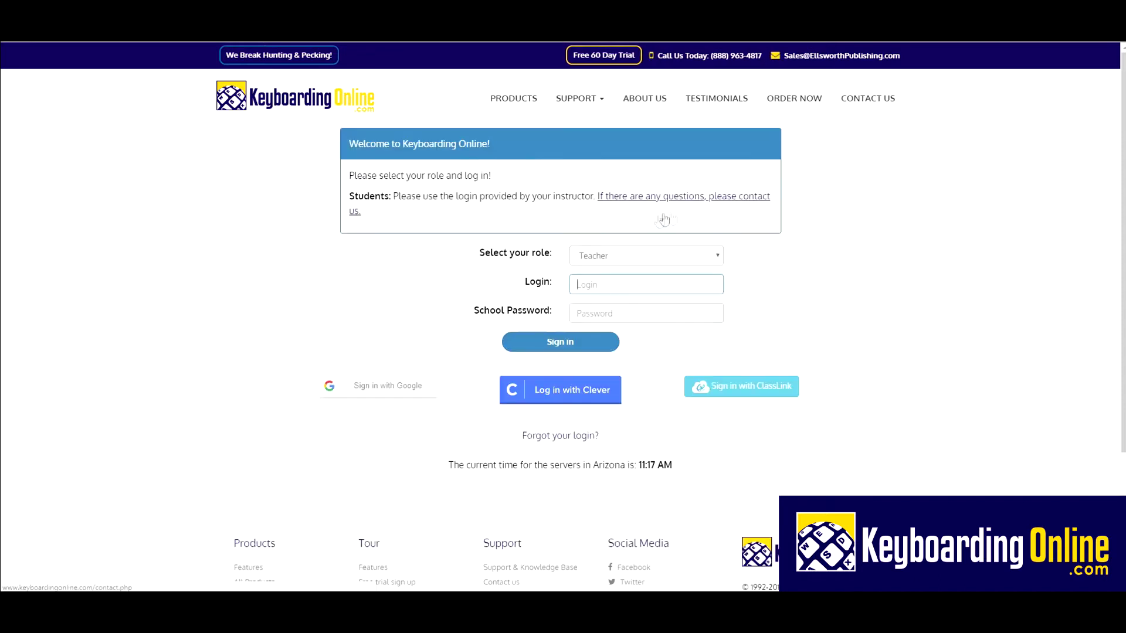
left_click(595, 255)
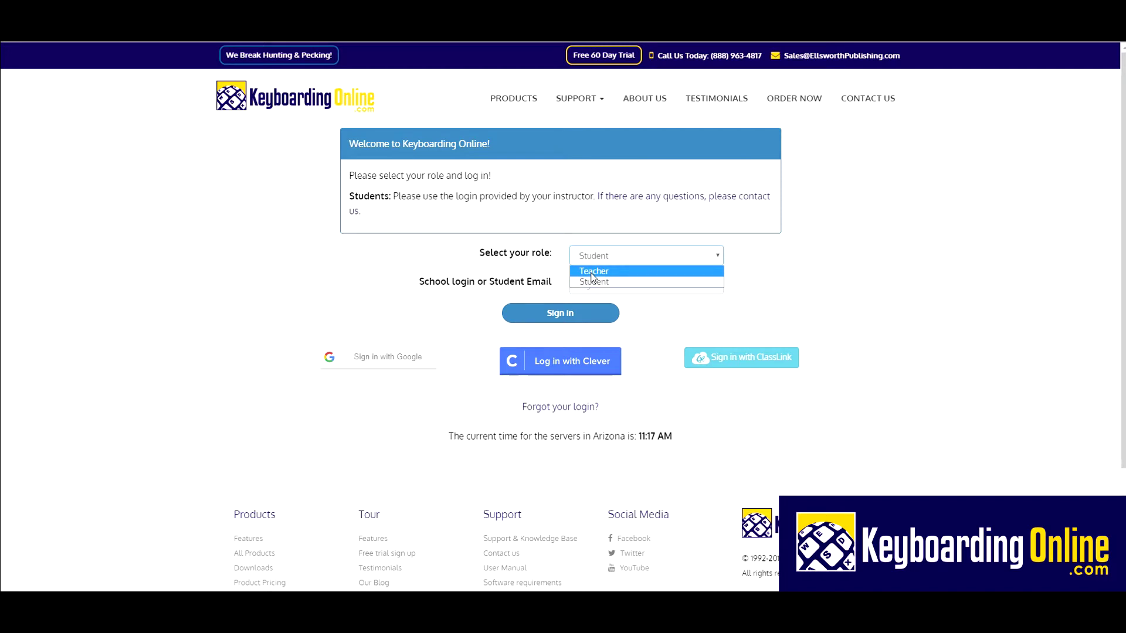
left_click(592, 272)
left_click(588, 280)
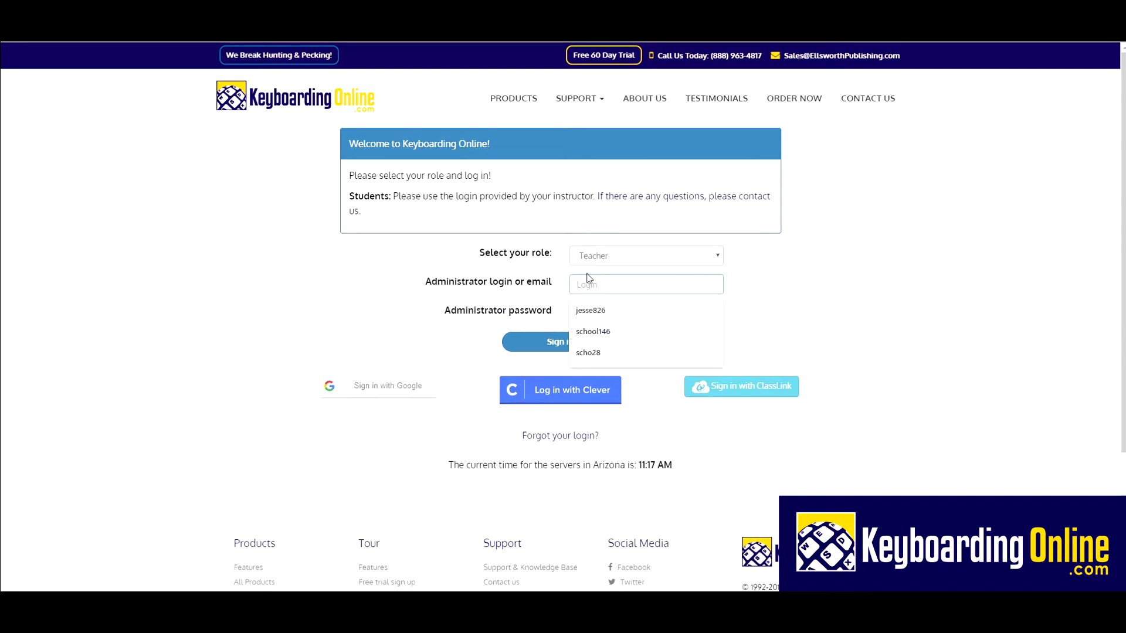
type("sch")
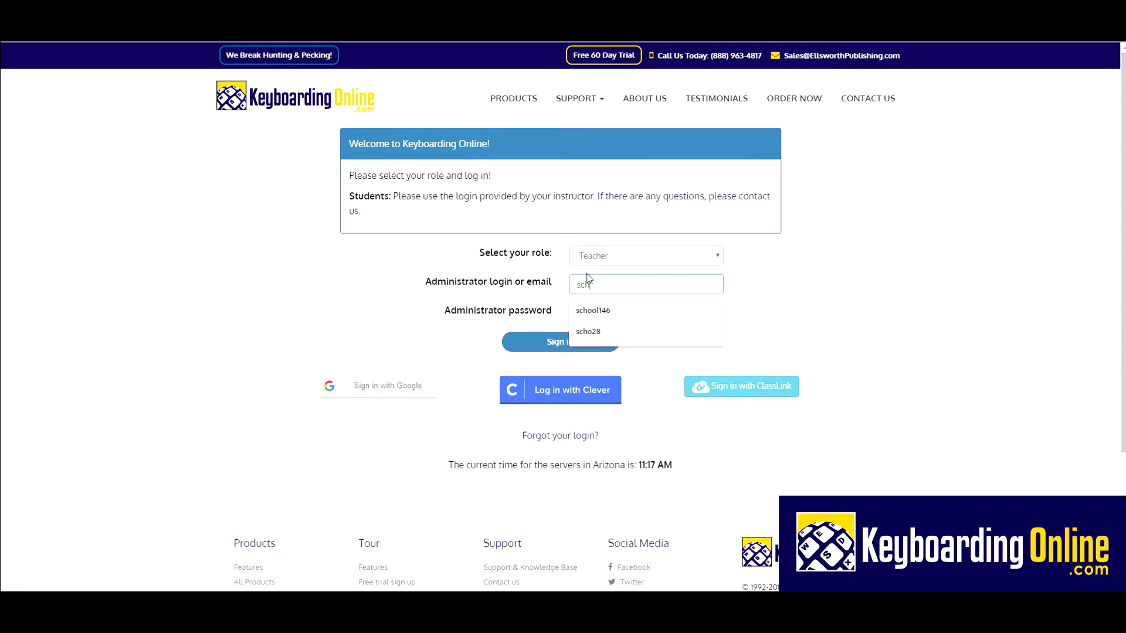
type("ool146")
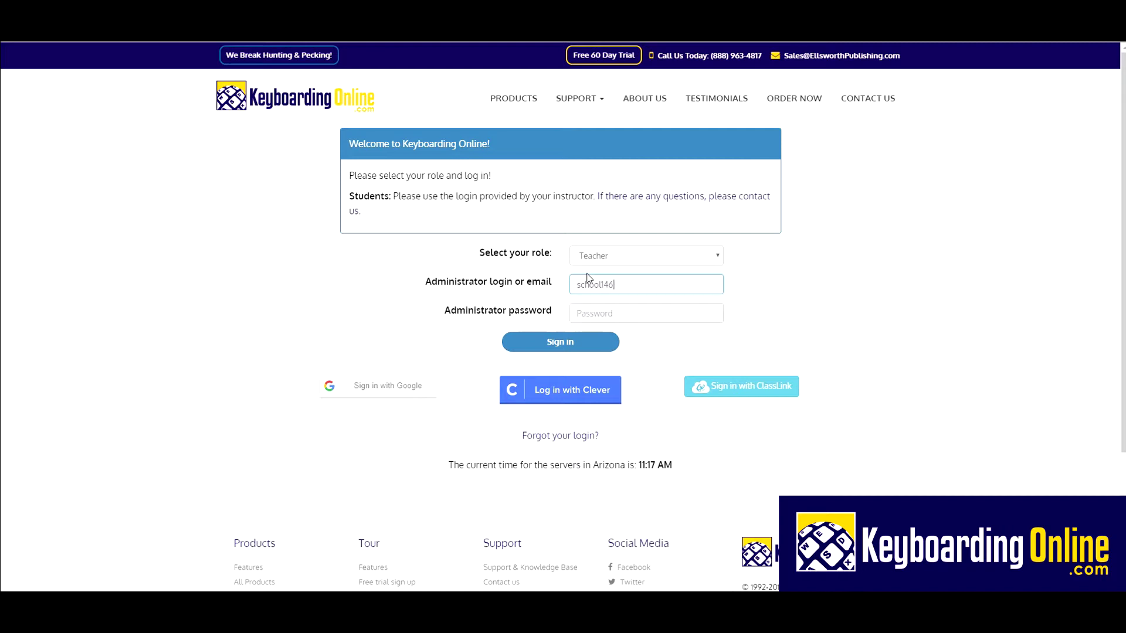
key("Tab")
type("******")
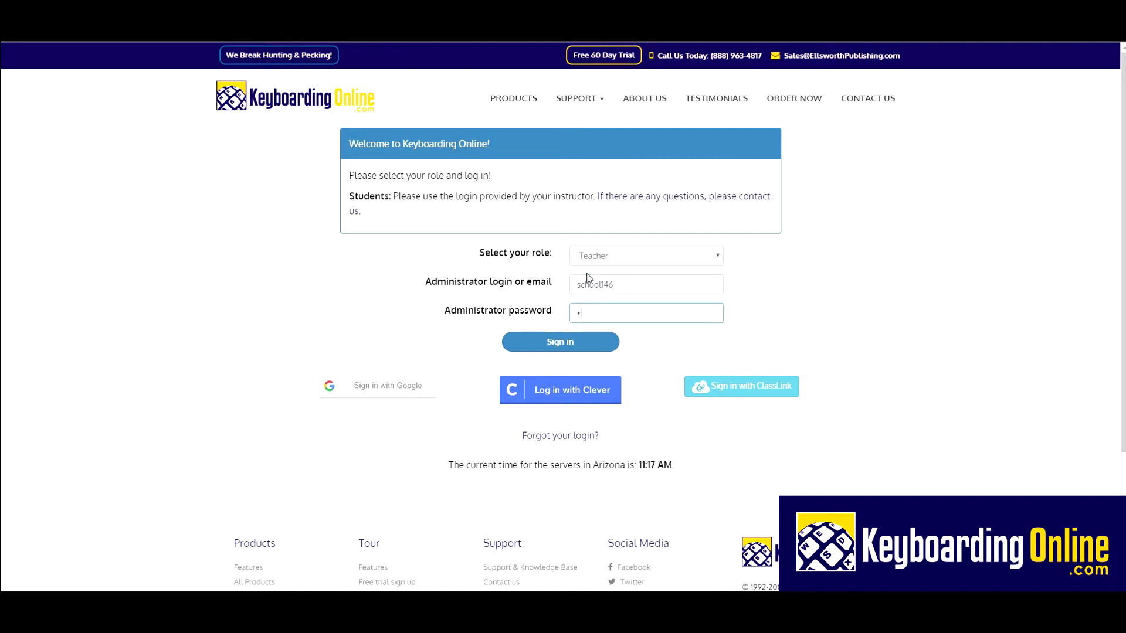
type("***")
key("Return")
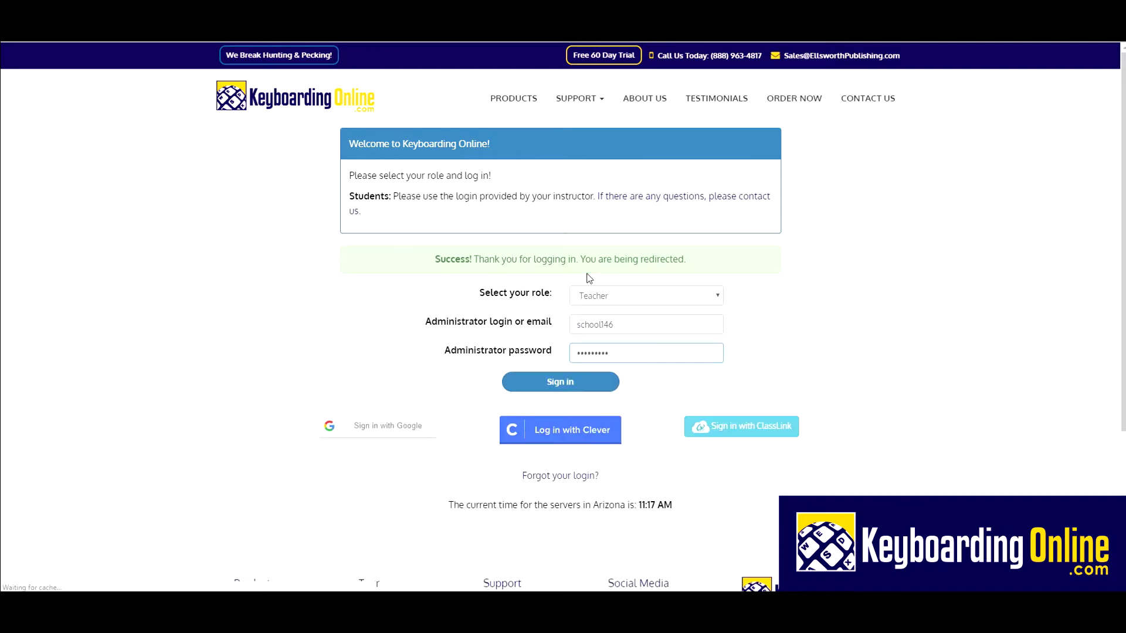
Step: Open Teacher Manager for Keyboarding for Kids and go to its Reports Center
left_click(393, 246)
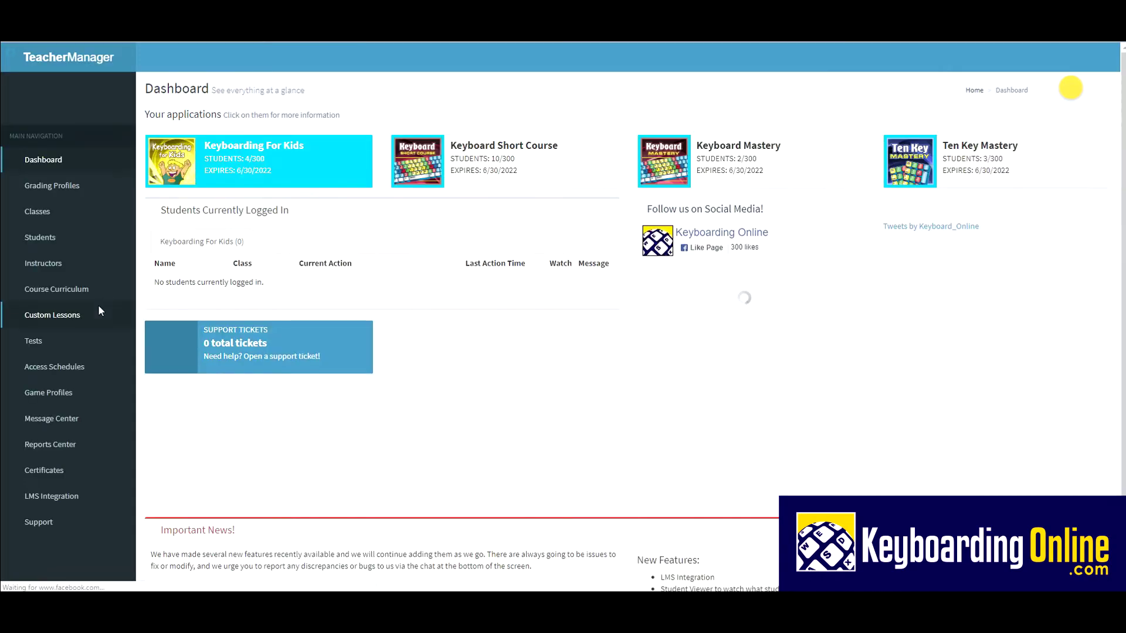
scroll(101, 317, "down", 1)
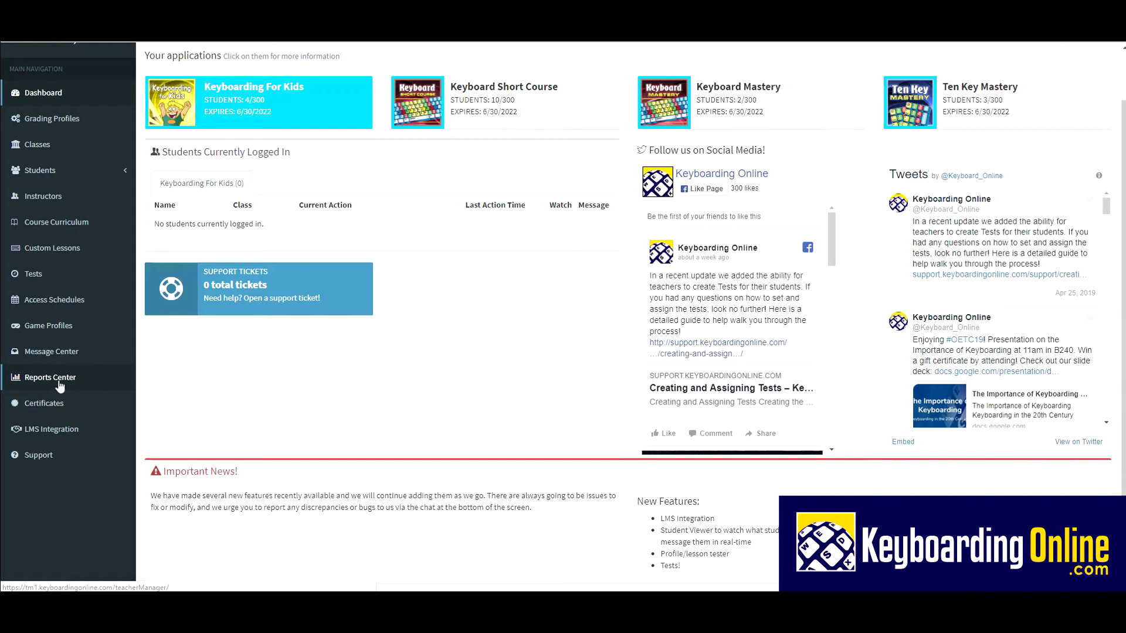
left_click(49, 379)
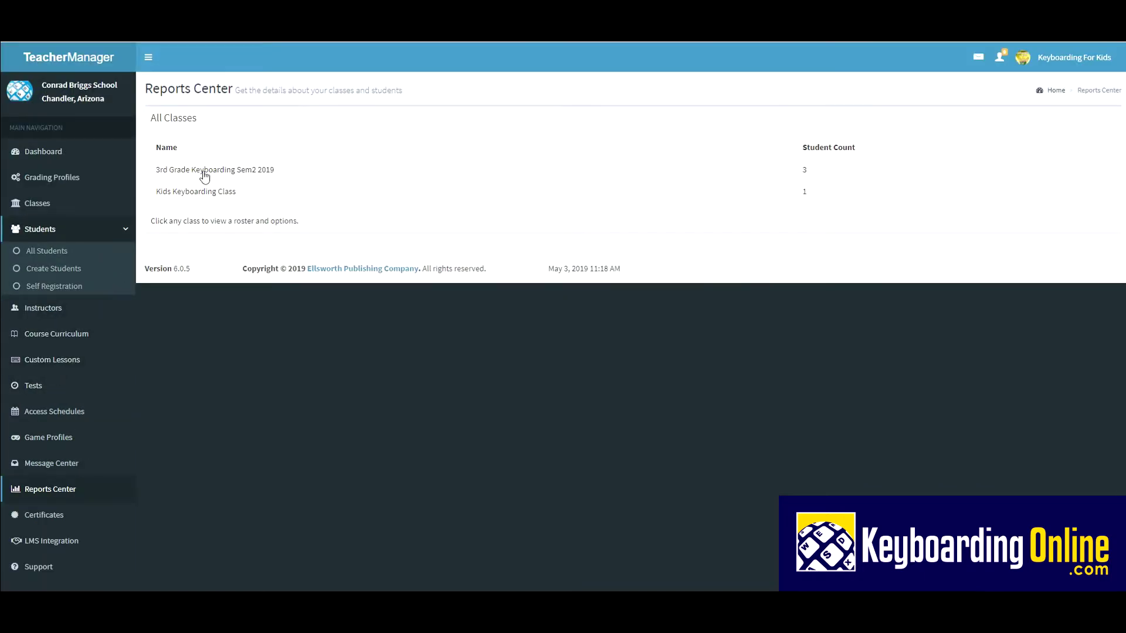
Step: Open the Simple Progress Report for the first 3rd Grade Keyboarding Sem2 2019 student, averaging 42 WPM
left_click(198, 176)
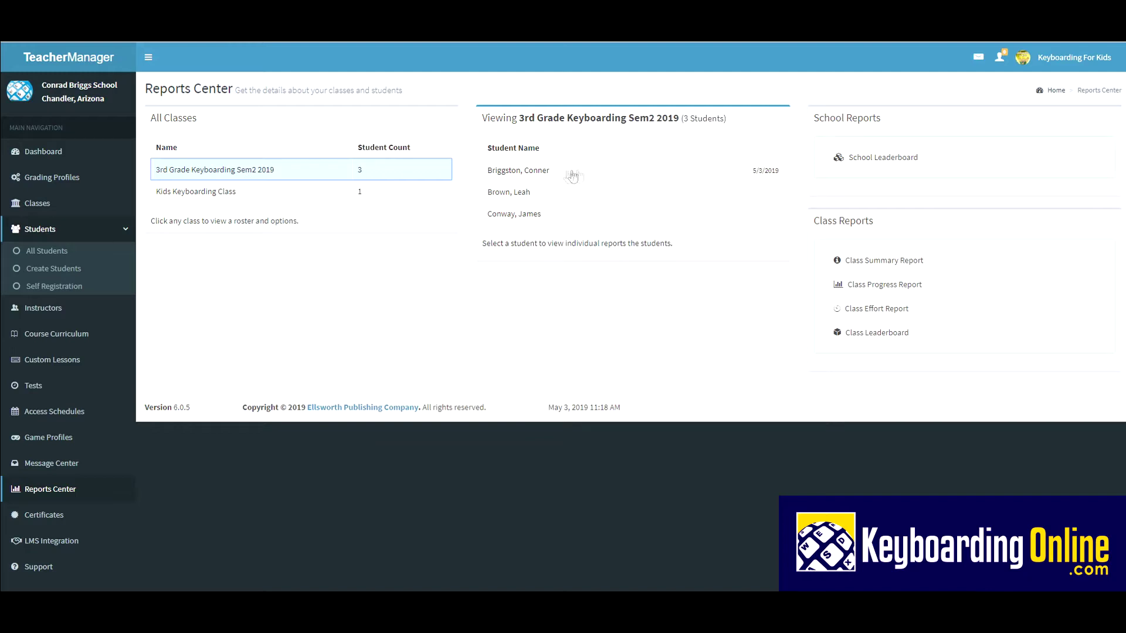
left_click(639, 176)
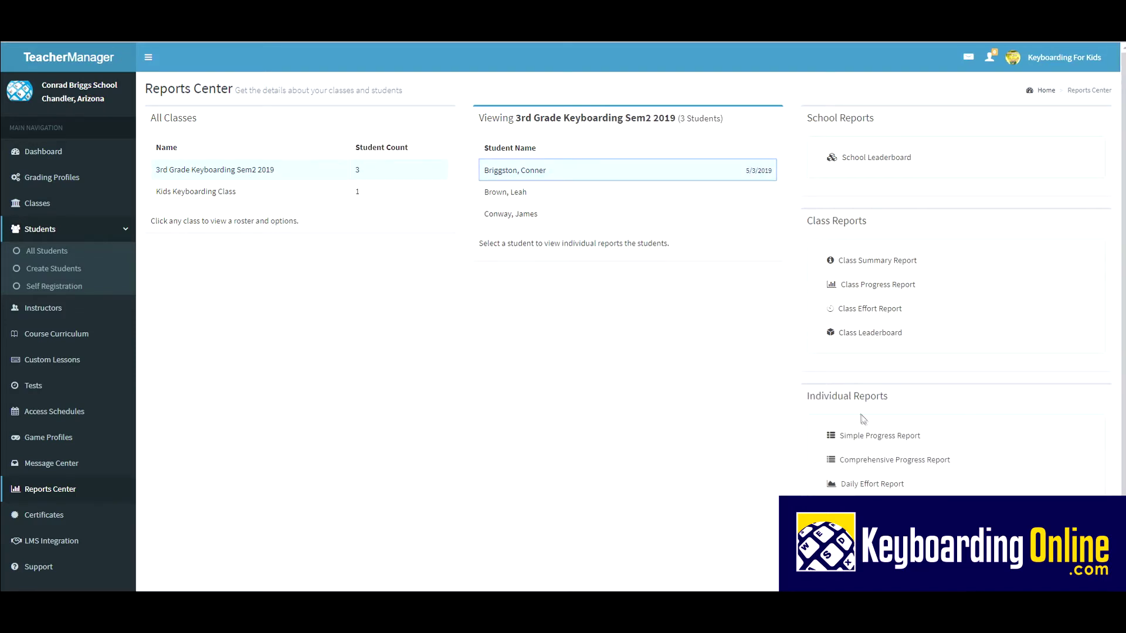
left_click(878, 441)
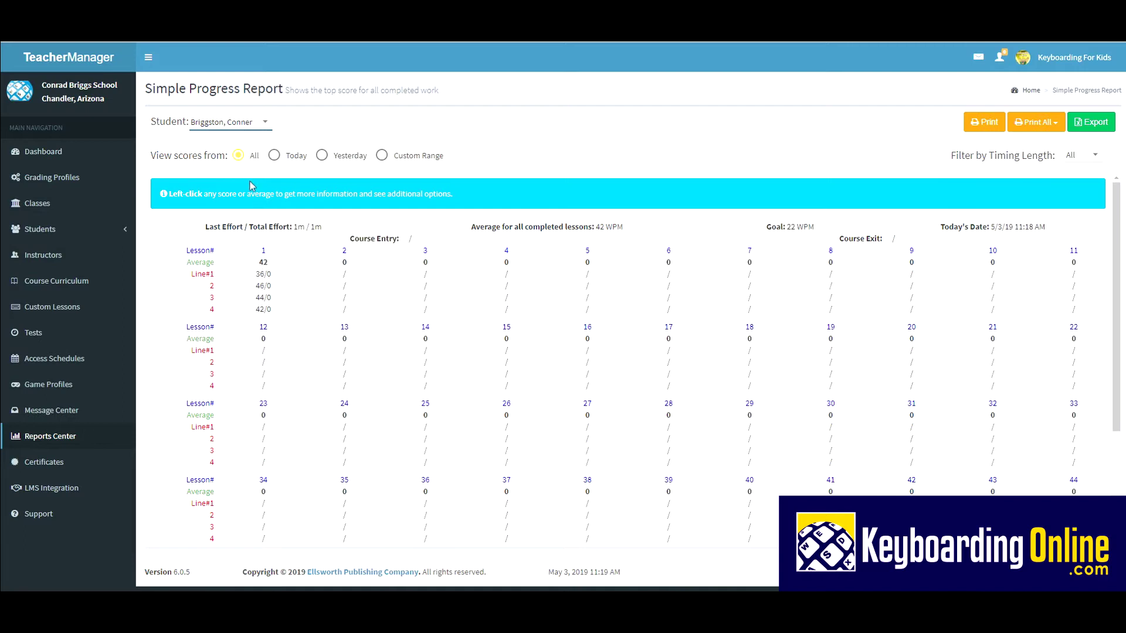
Step: Switch the report's Student dropdown to the second student, then to the third, who averages 0 WPM
left_click(249, 126)
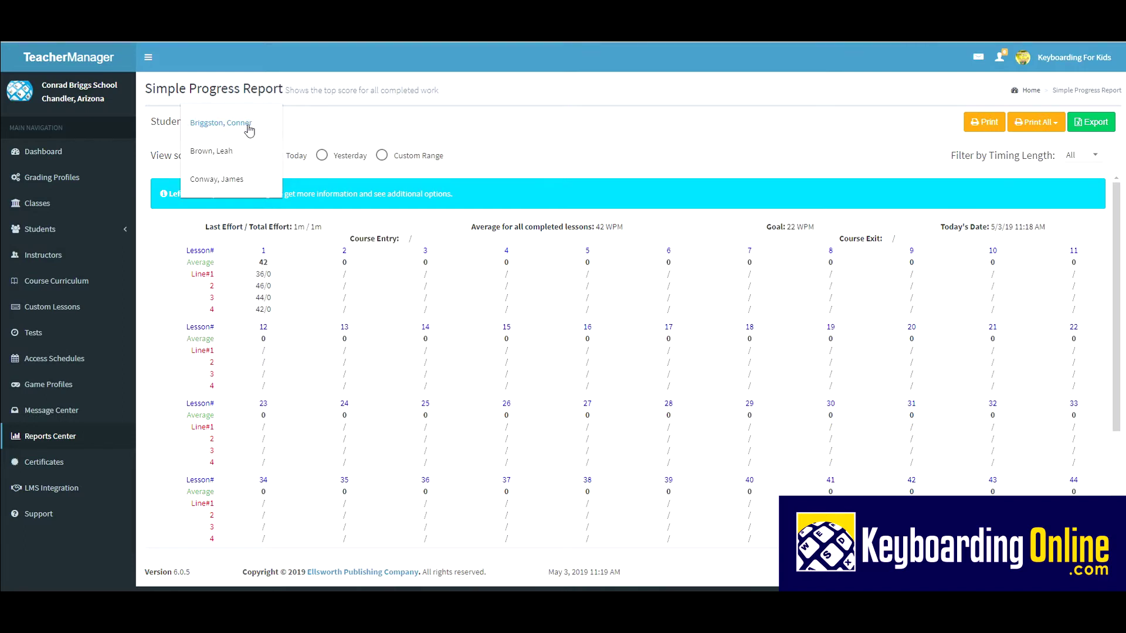
left_click(223, 152)
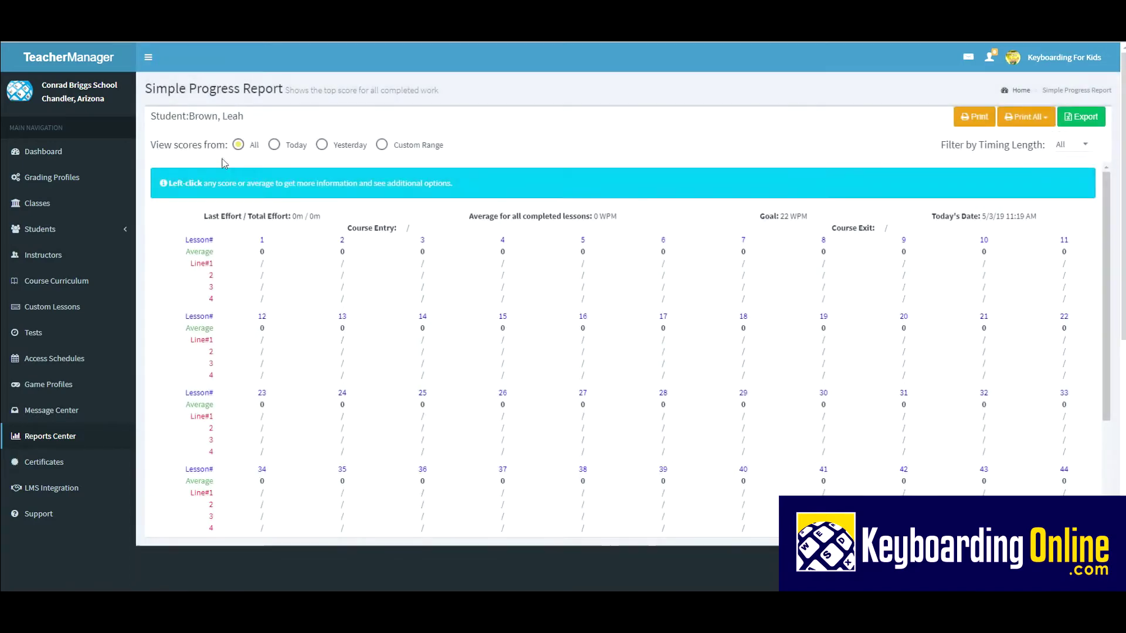
left_click(220, 125)
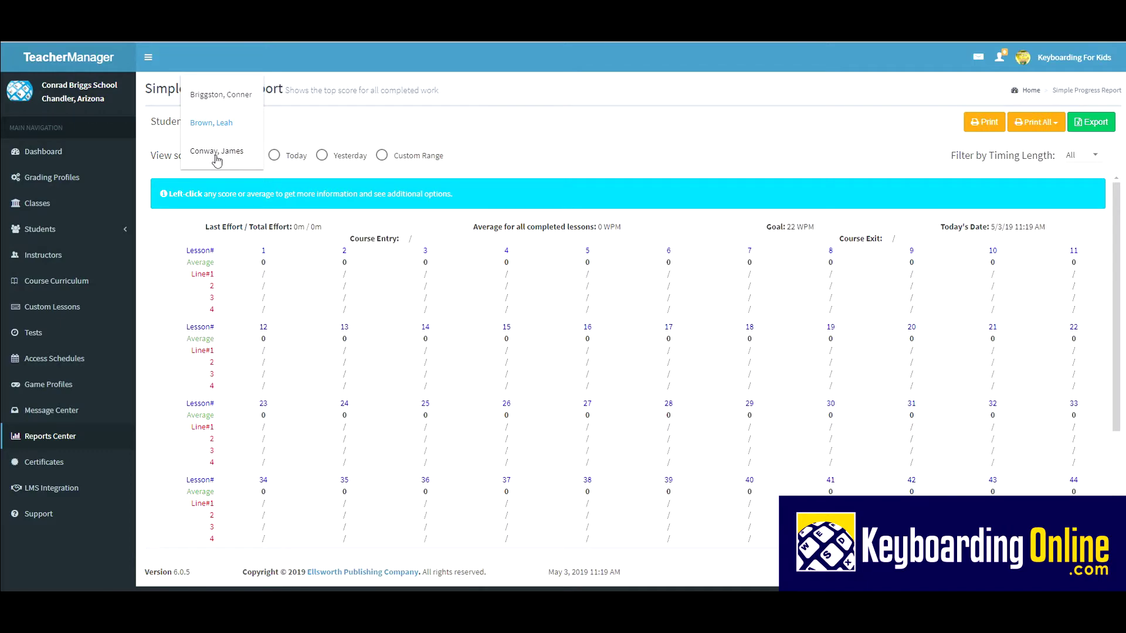
left_click(217, 152)
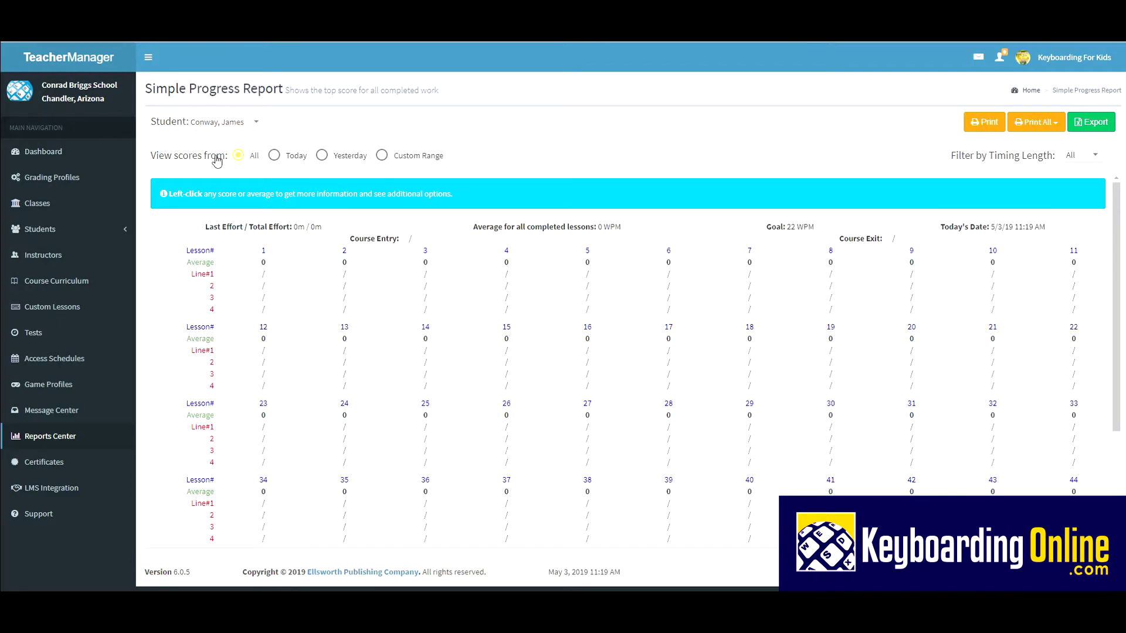
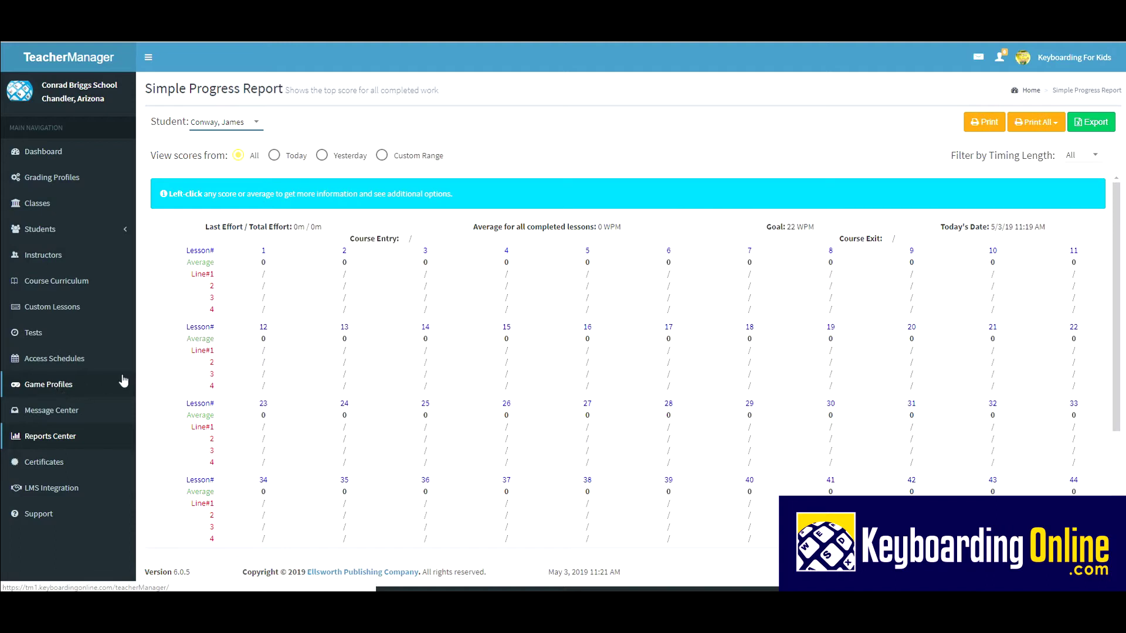
Step: Open the Class Progress Report from Reports Center and expand the Viewing class dropdown
left_click(52, 439)
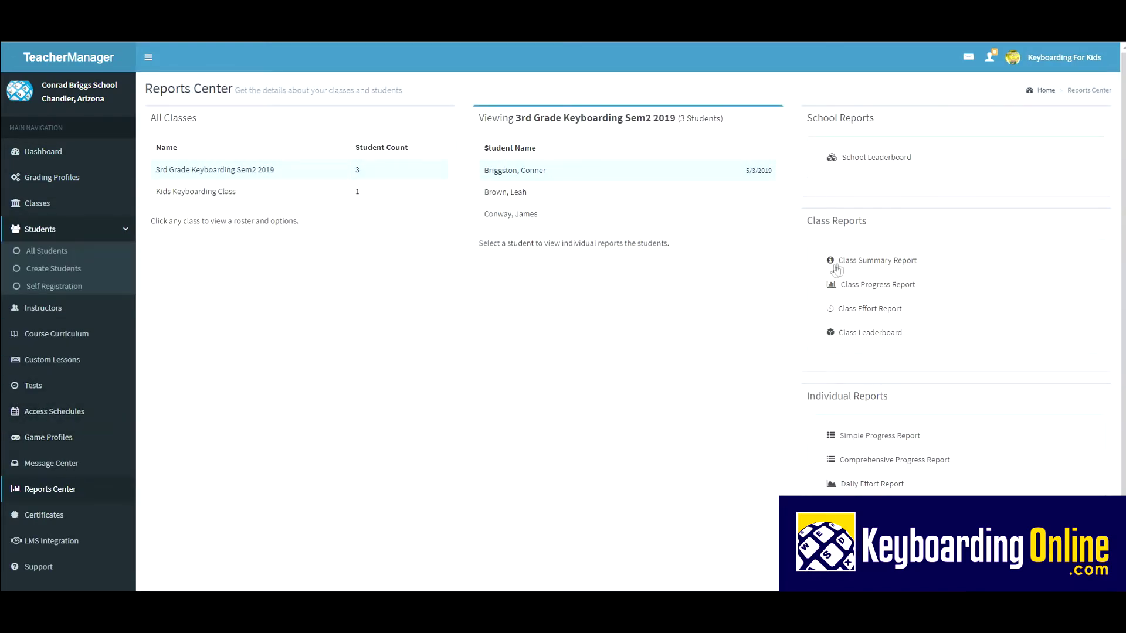
left_click(876, 287)
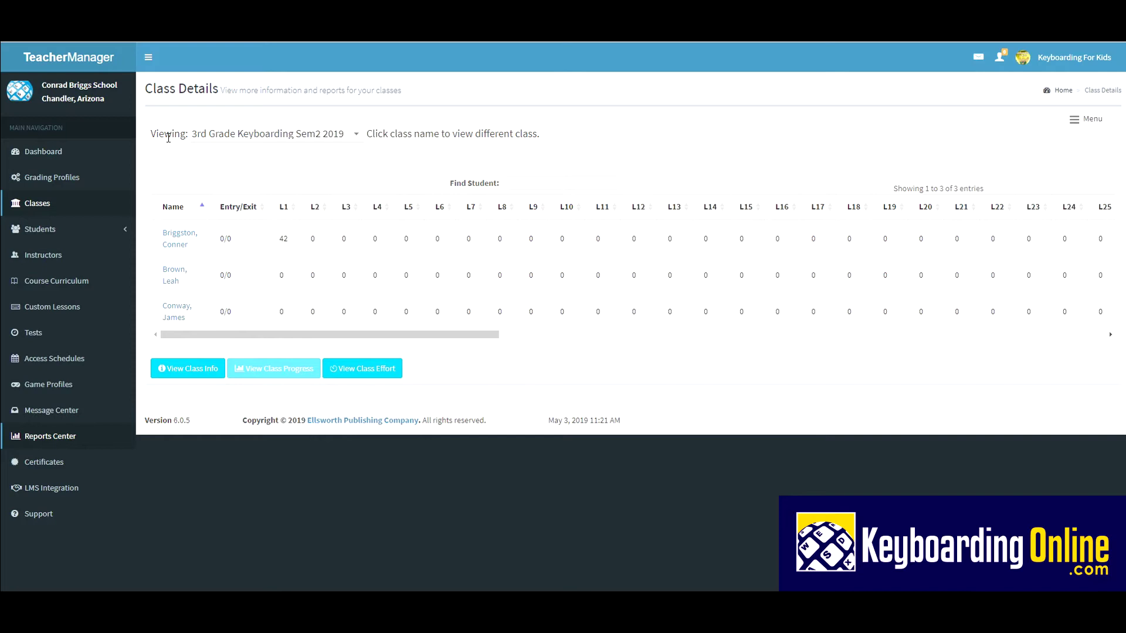
left_click(245, 140)
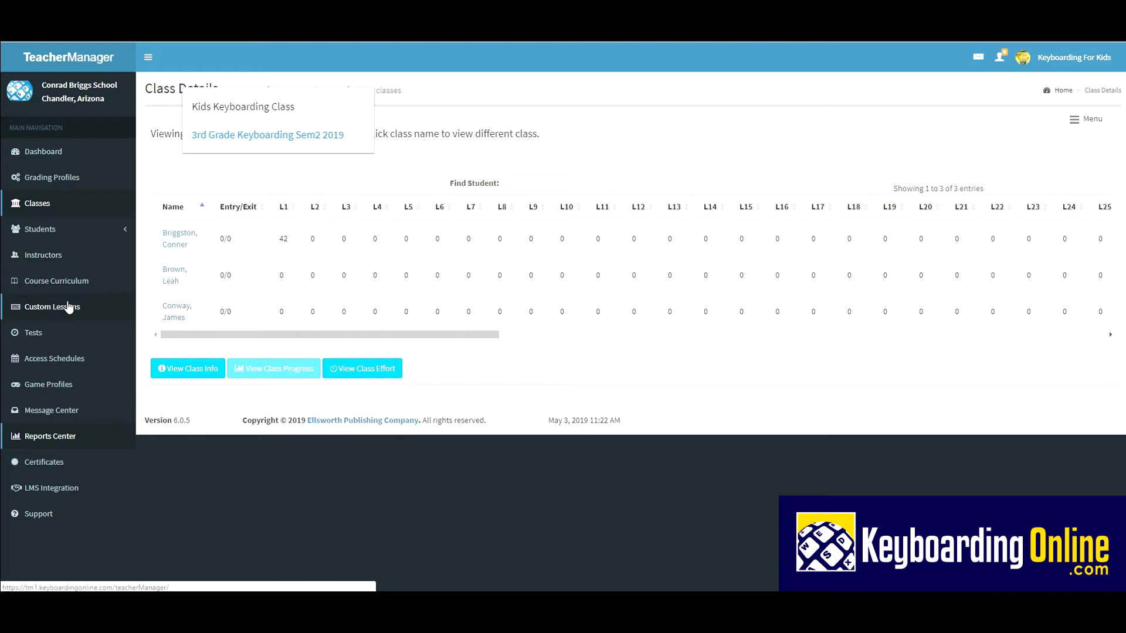
Step: Open the Class Summary Report showing effort, lessons completed, scores and grades
left_click(52, 439)
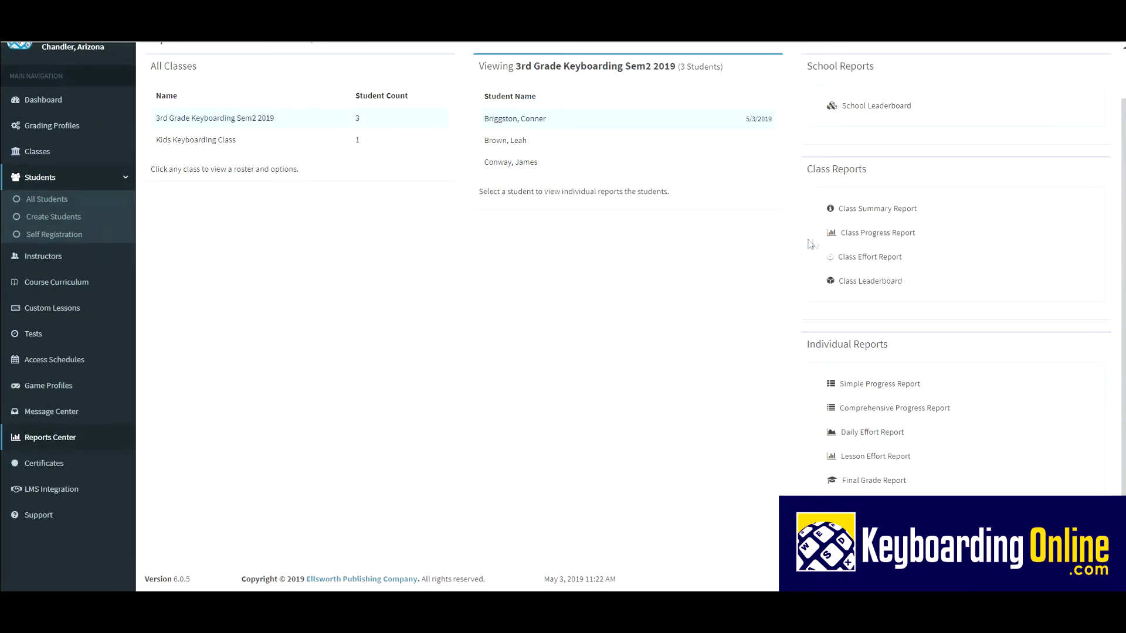
left_click(879, 211)
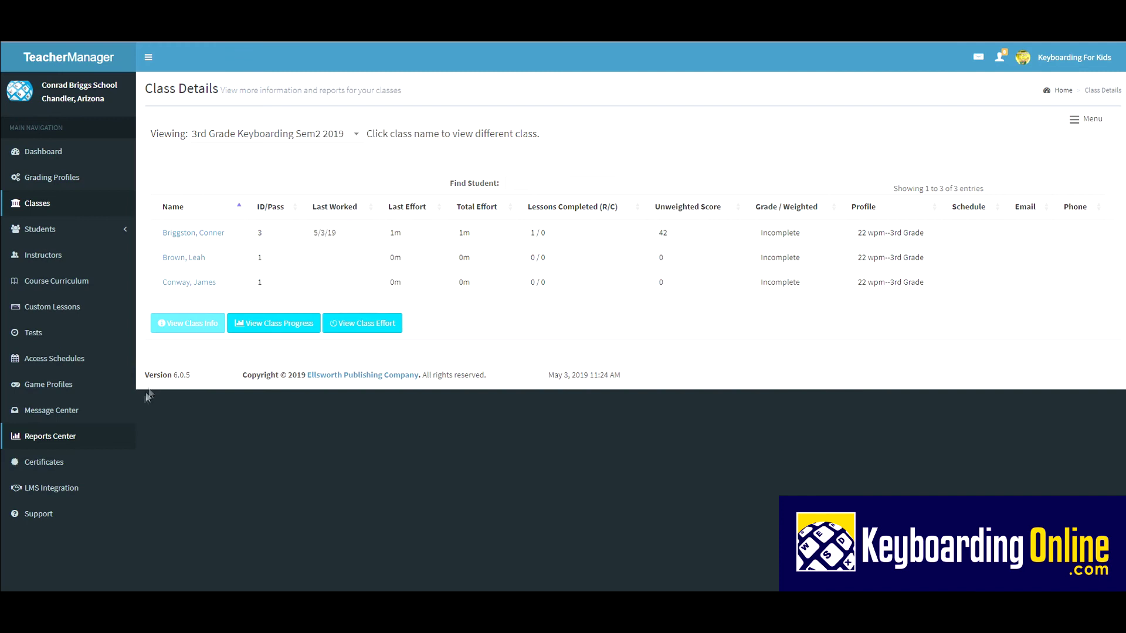
Step: Print a Professional Certificate for the first 3rd Grade Keyboarding Sem2 2019 student
left_click(45, 468)
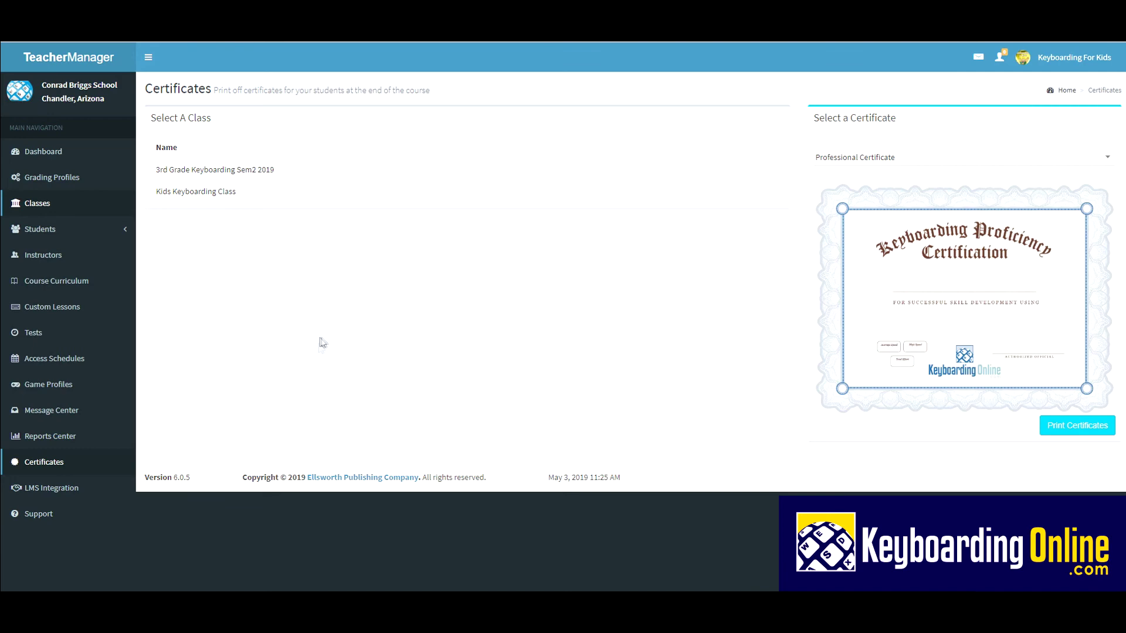
left_click(214, 171)
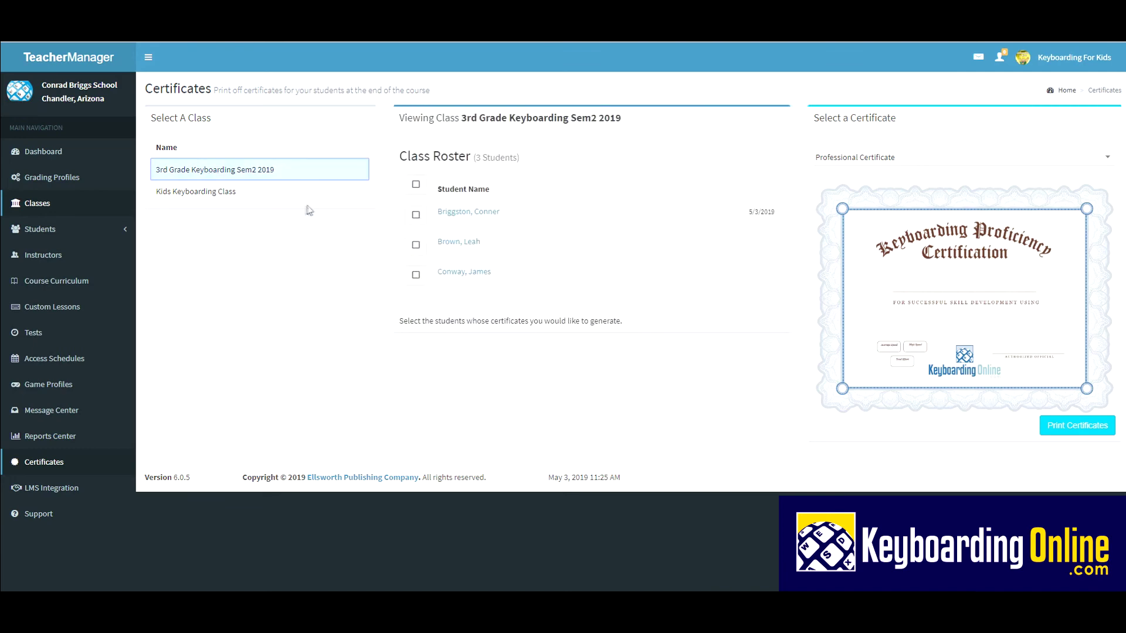
left_click(415, 217)
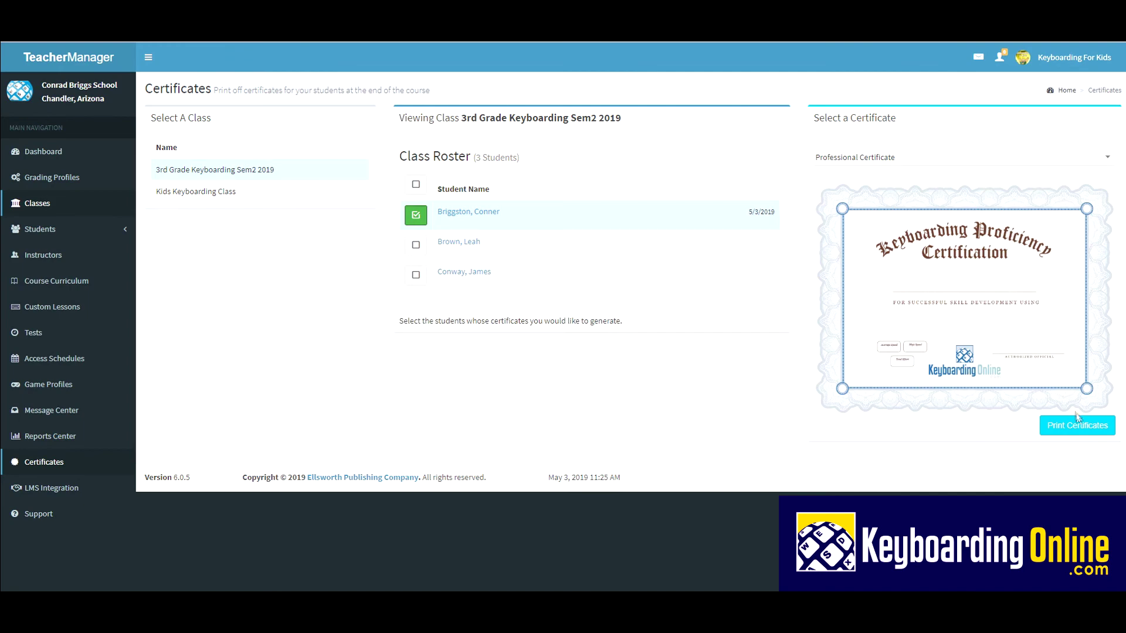
left_click(1082, 430)
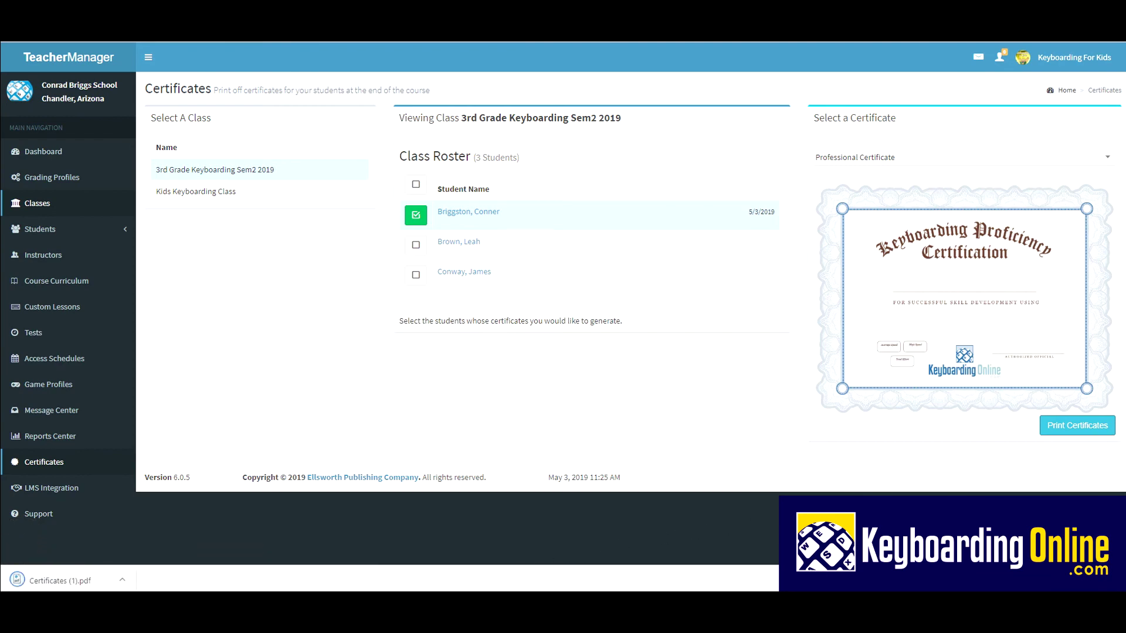
Step: Open the downloaded Certificates (1).pdf in the viewer
left_click(44, 583)
left_click(51, 583)
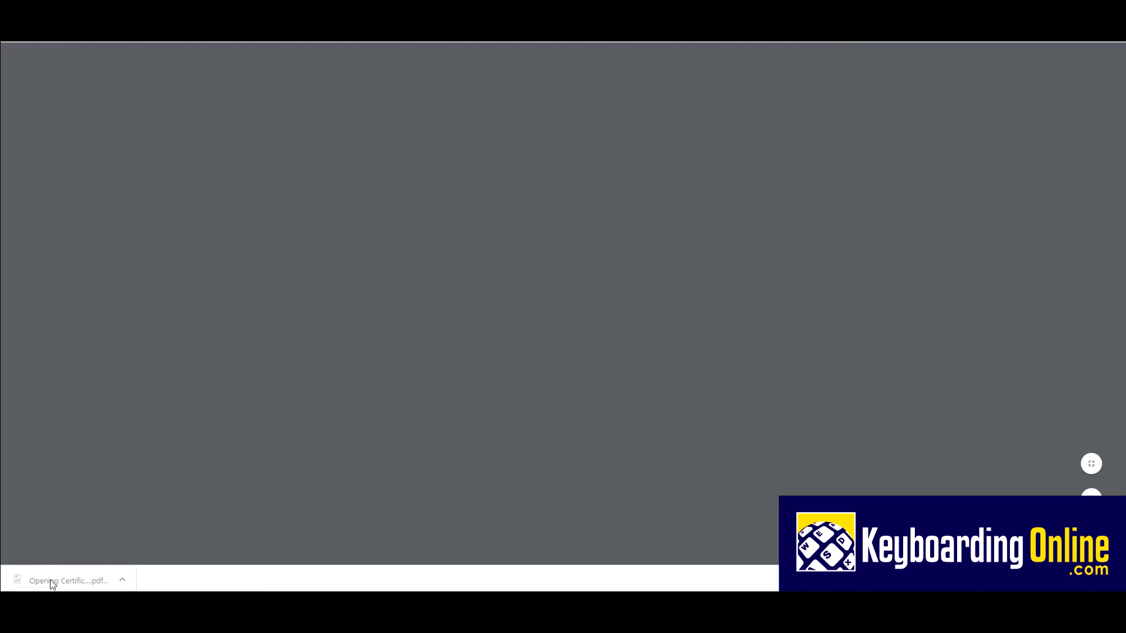